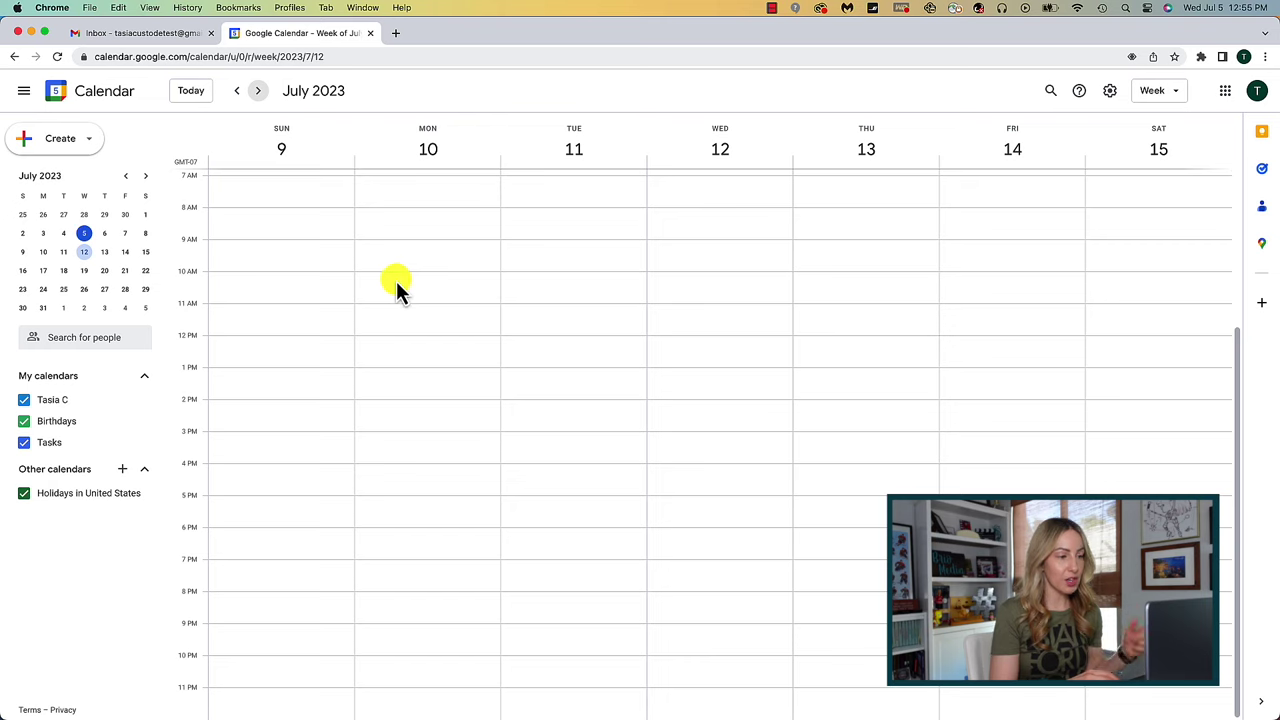
# Step: Turn a new Monday 10am entry into an appointment schedule and view the booking-page walkthrough
pyautogui.click(396, 282)
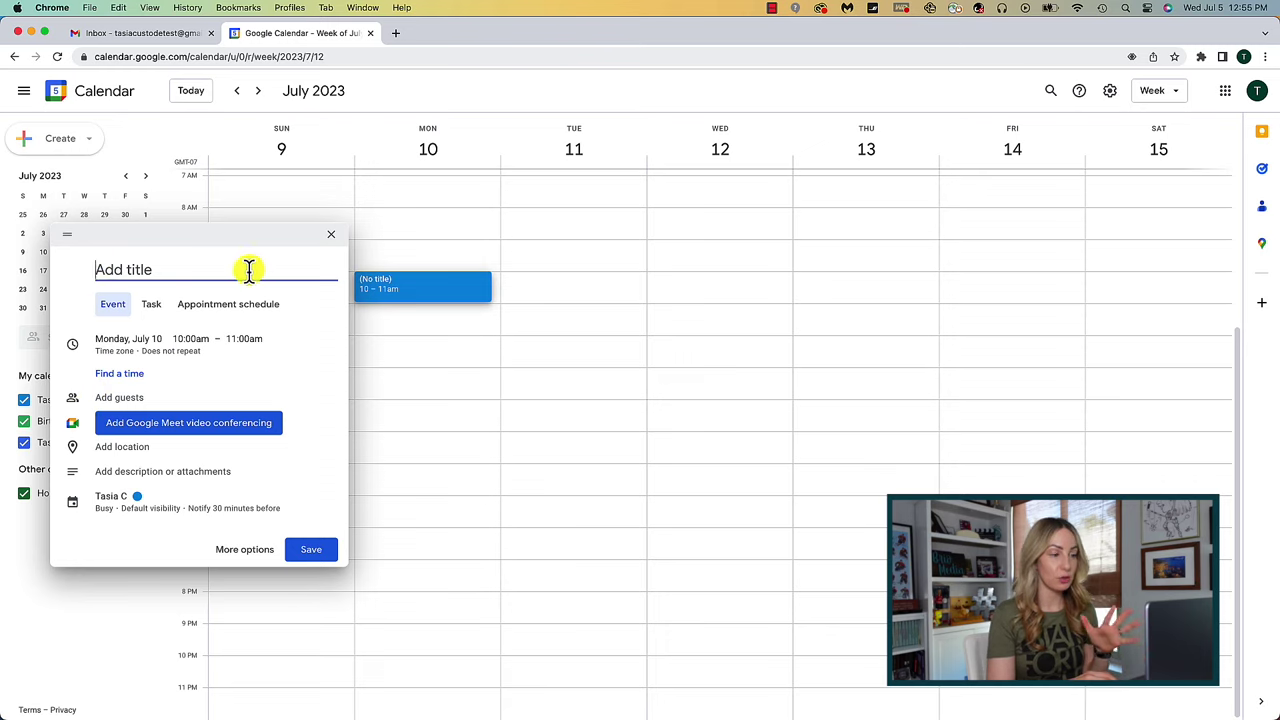
pyautogui.click(268, 318)
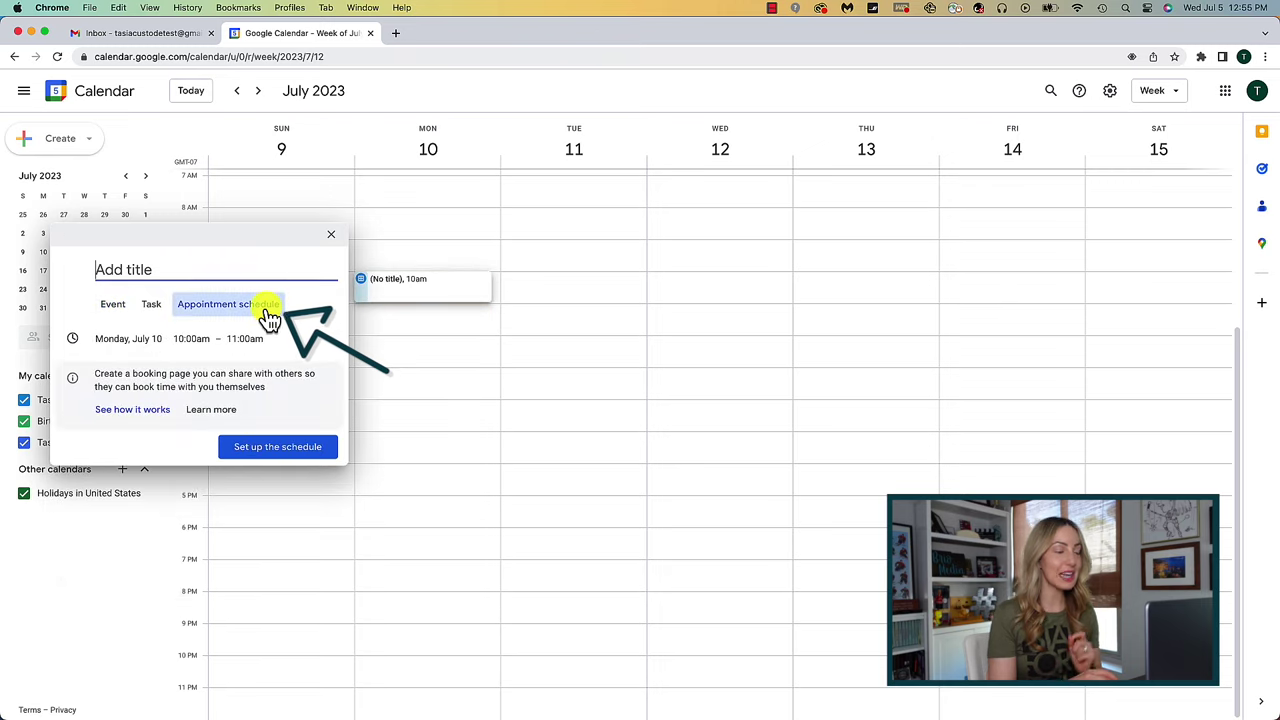
pyautogui.click(148, 421)
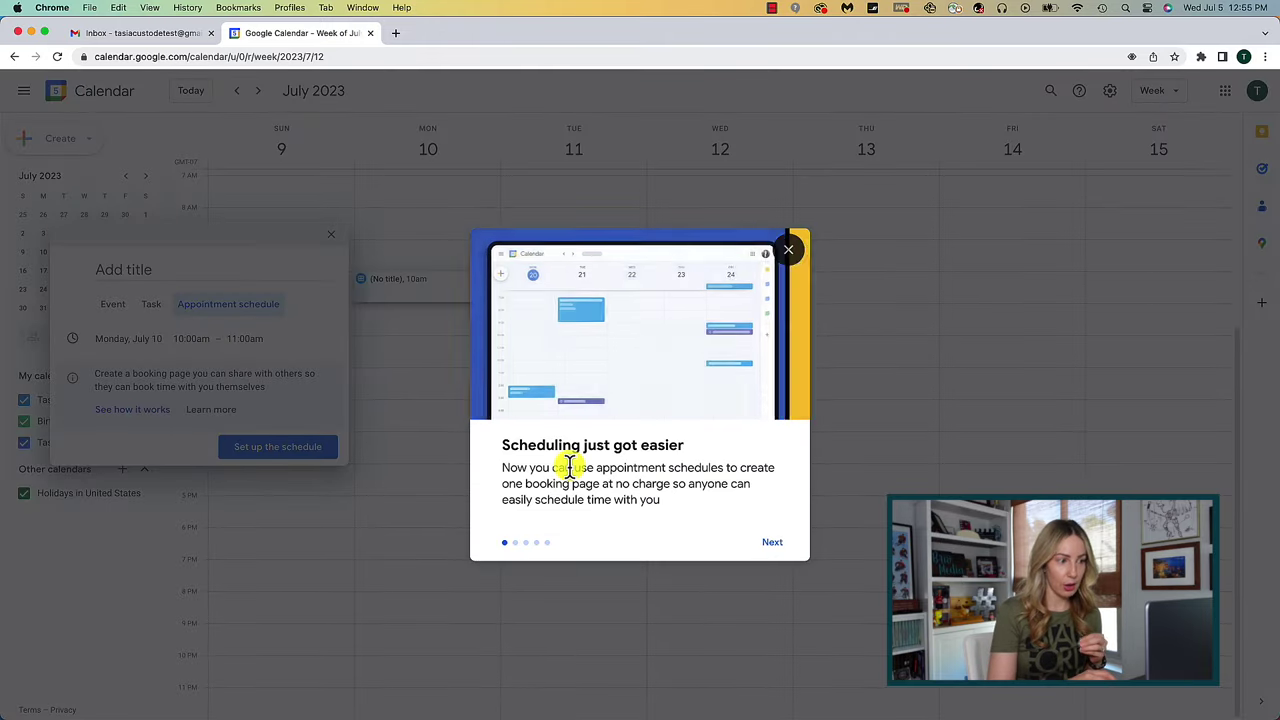
pyautogui.click(774, 543)
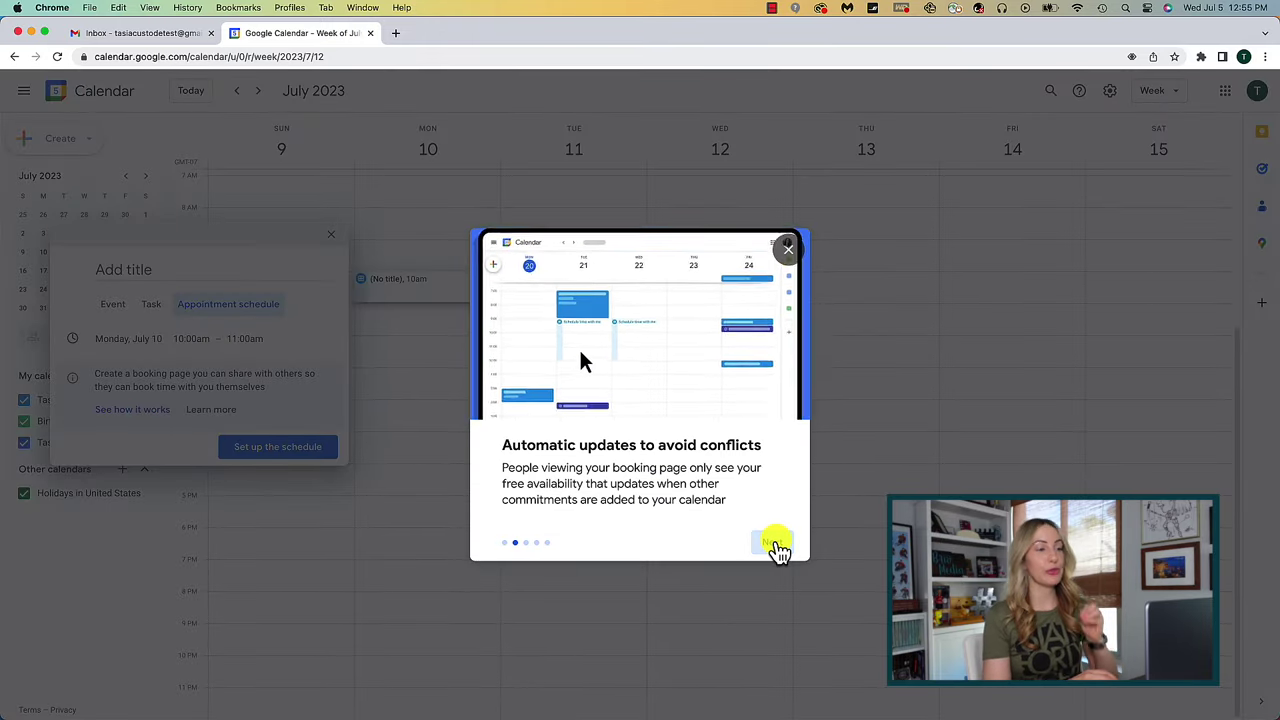
pyautogui.click(774, 543)
pyautogui.click(774, 543)
pyautogui.click(774, 543)
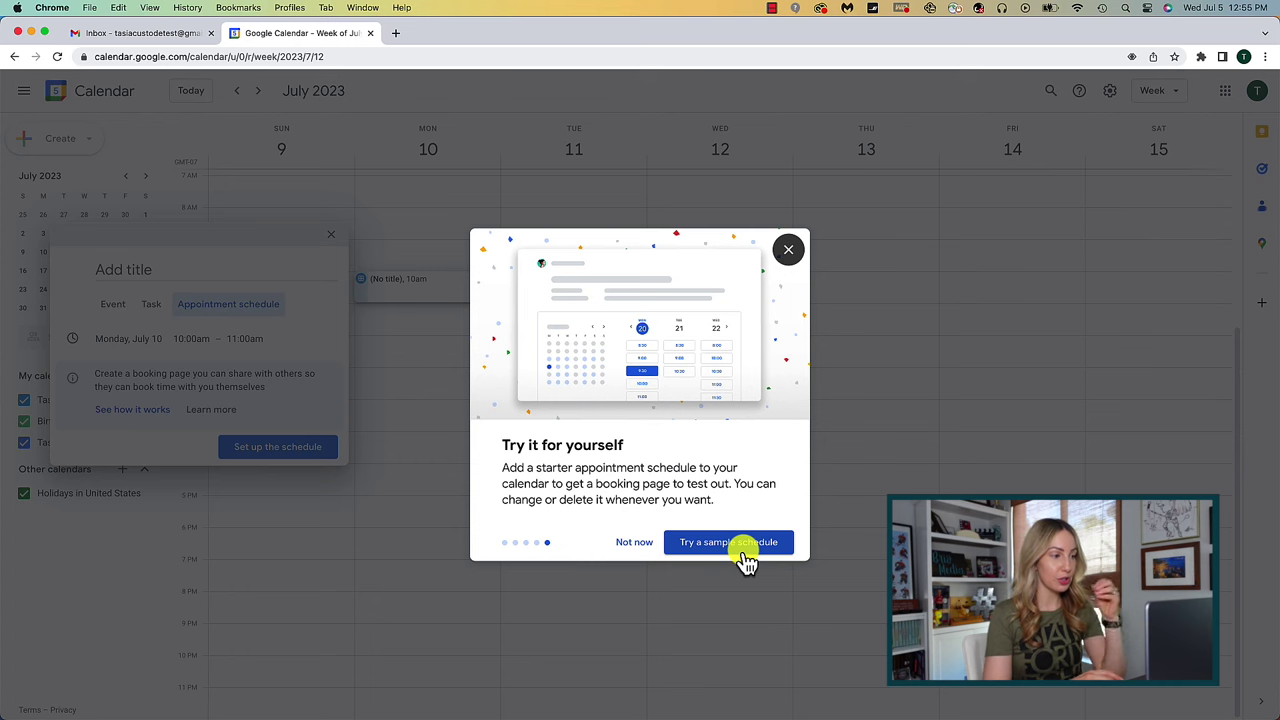
pyautogui.click(789, 252)
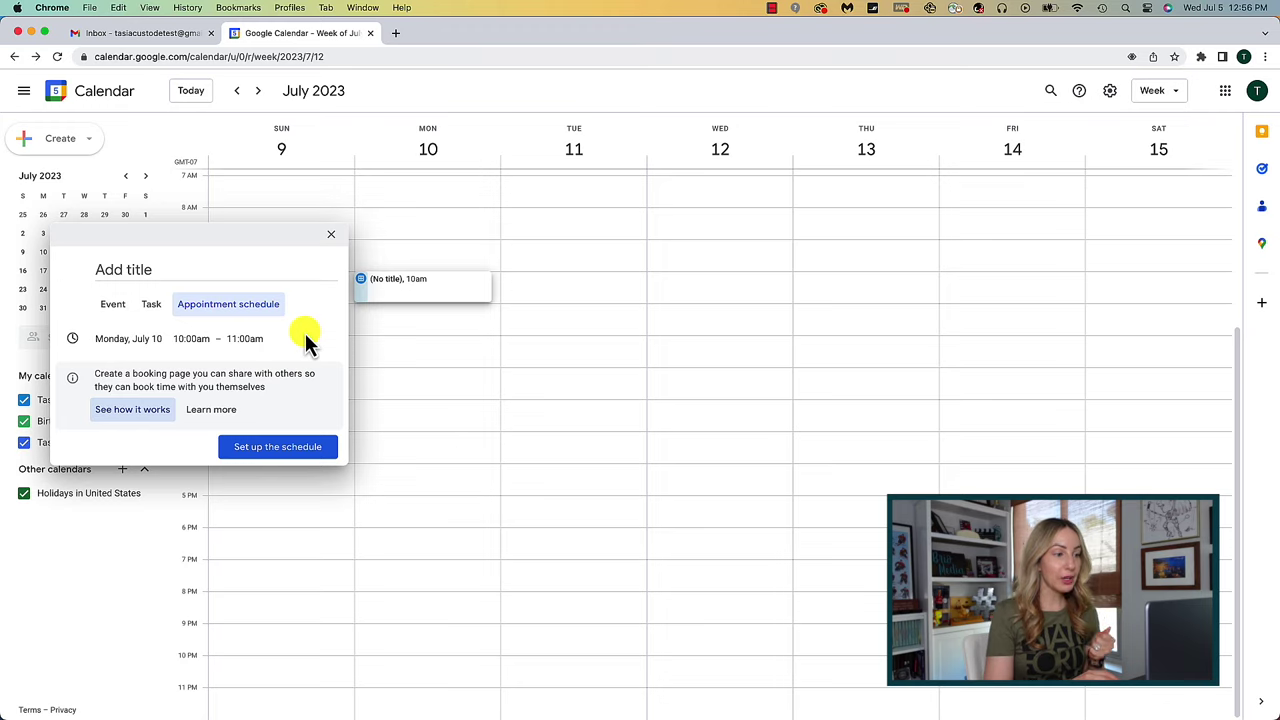
# Step: Title the schedule 'Schedule Time with Me', end it at 12:00pm (2 hrs), and open the full editor
pyautogui.click(129, 274)
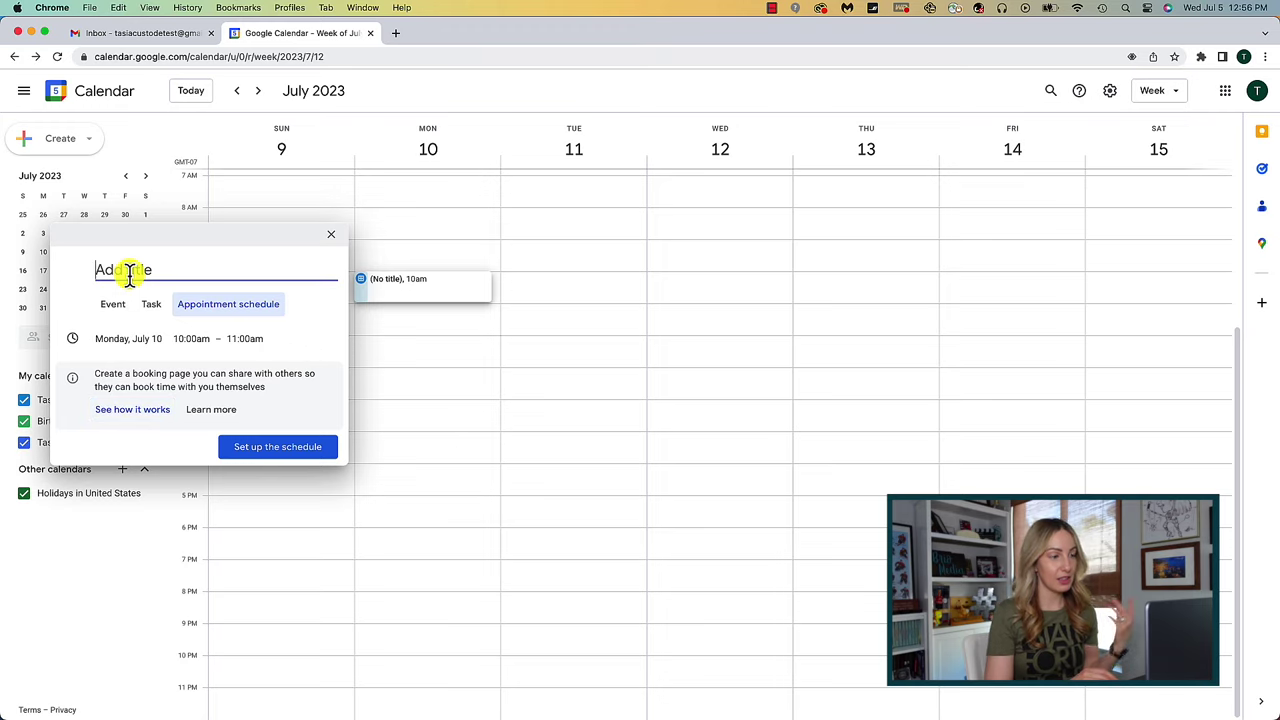
pyautogui.write('Schedul')
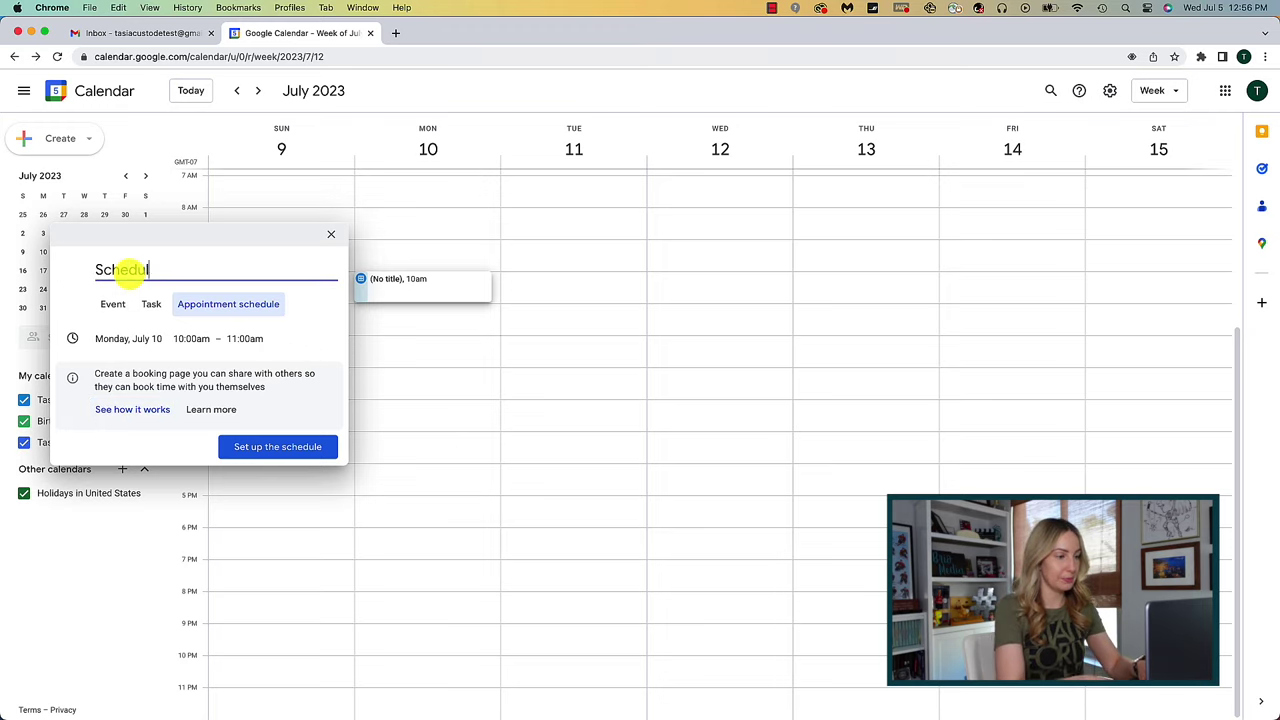
pyautogui.write('e Time with Me')
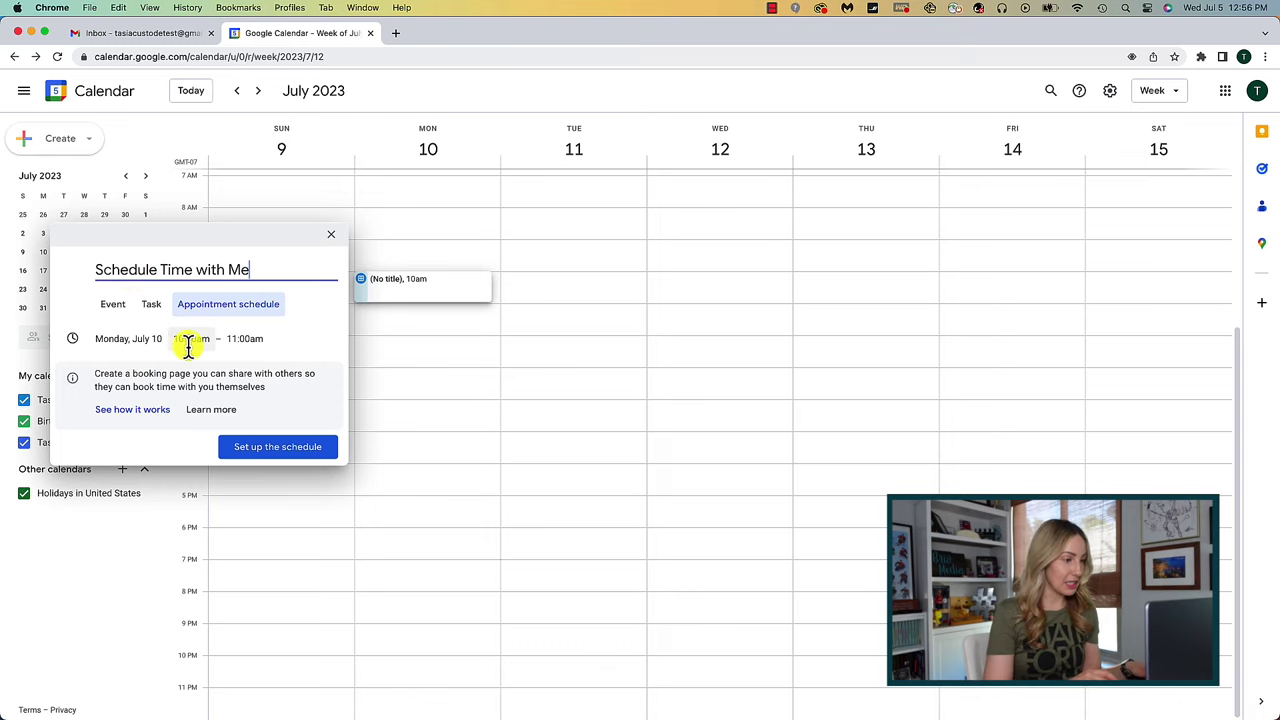
pyautogui.click(250, 340)
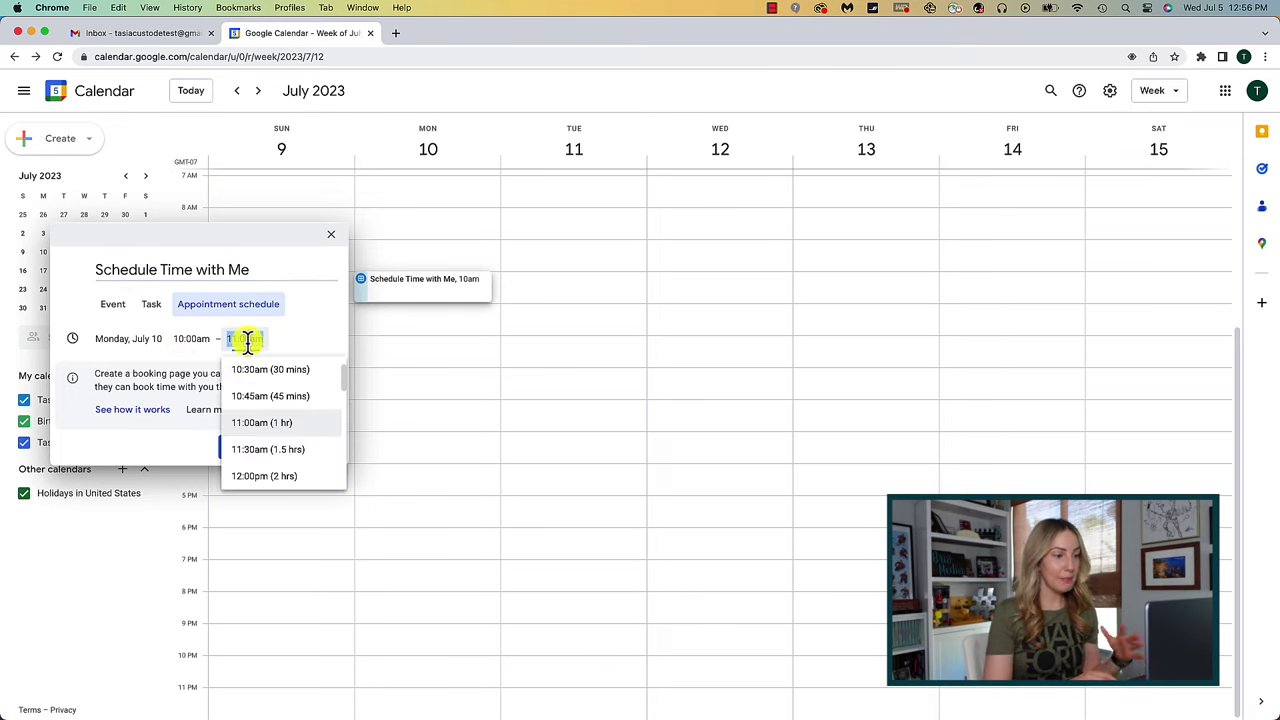
pyautogui.click(251, 474)
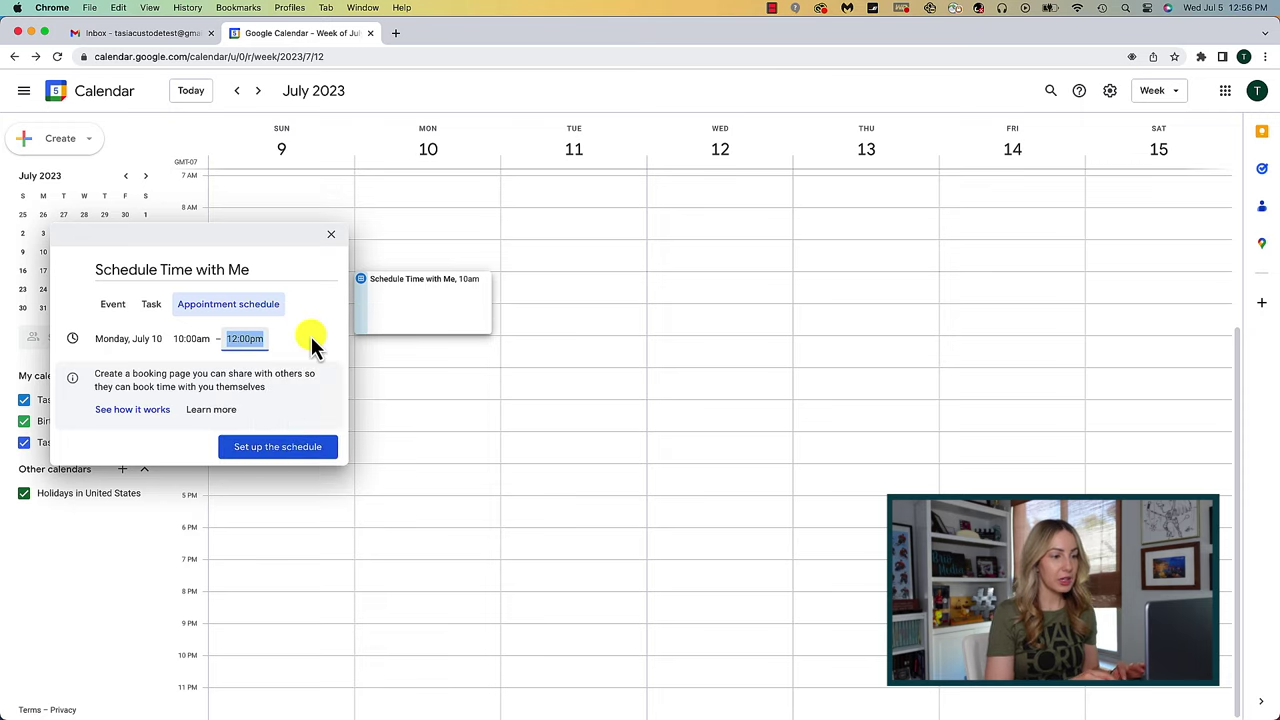
pyautogui.click(302, 452)
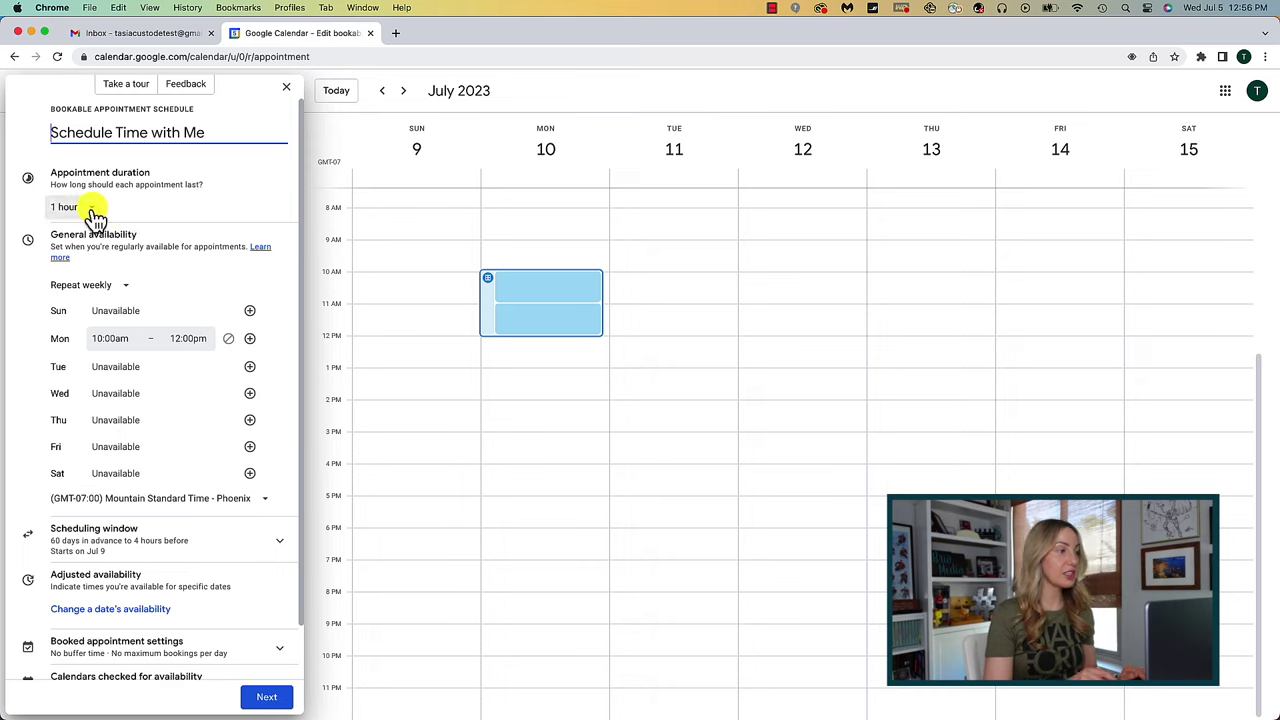
# Step: Set appointment duration to 30 minutes, splitting Monday's 10:00am–12:00pm block into four slots
pyautogui.click(94, 210)
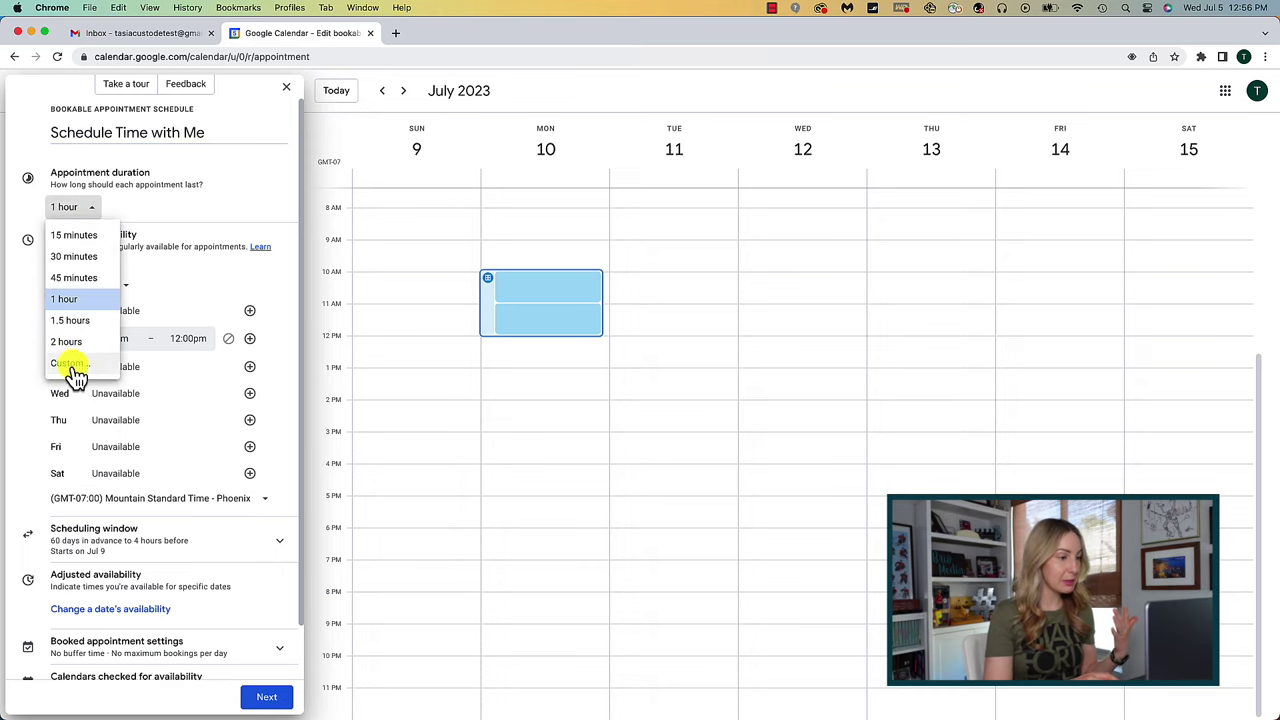
pyautogui.click(99, 259)
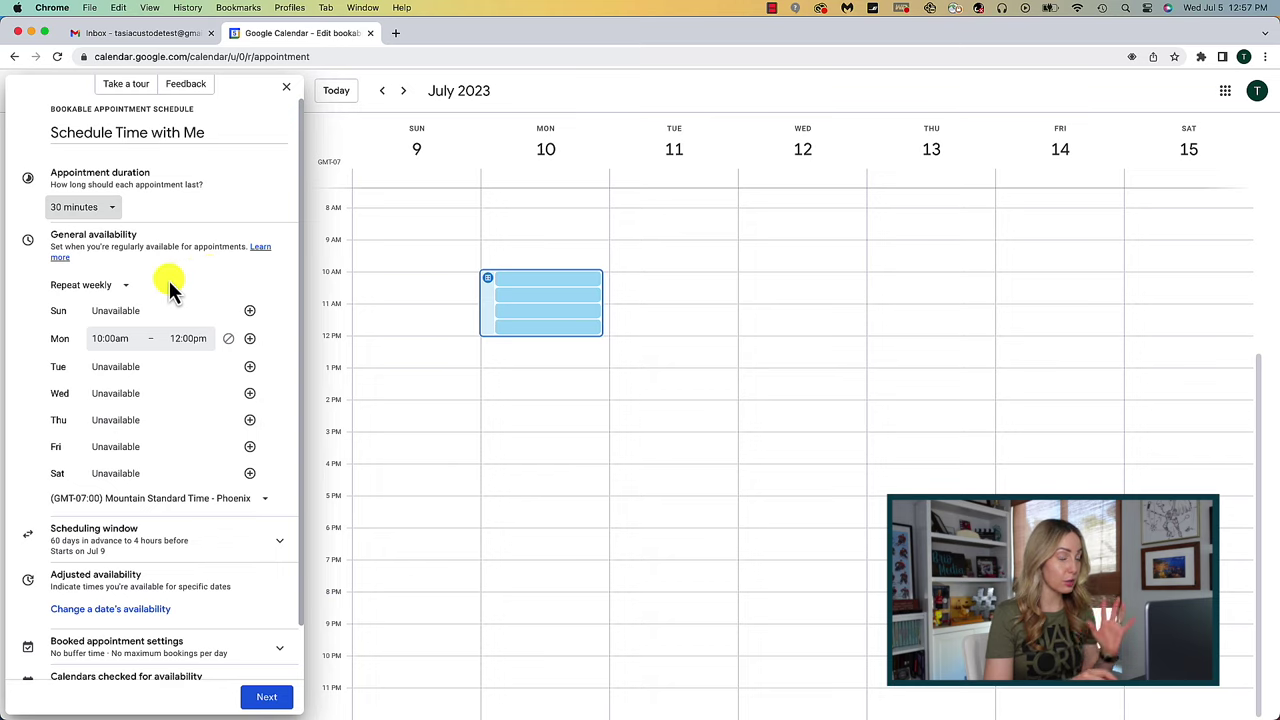
pyautogui.click(120, 288)
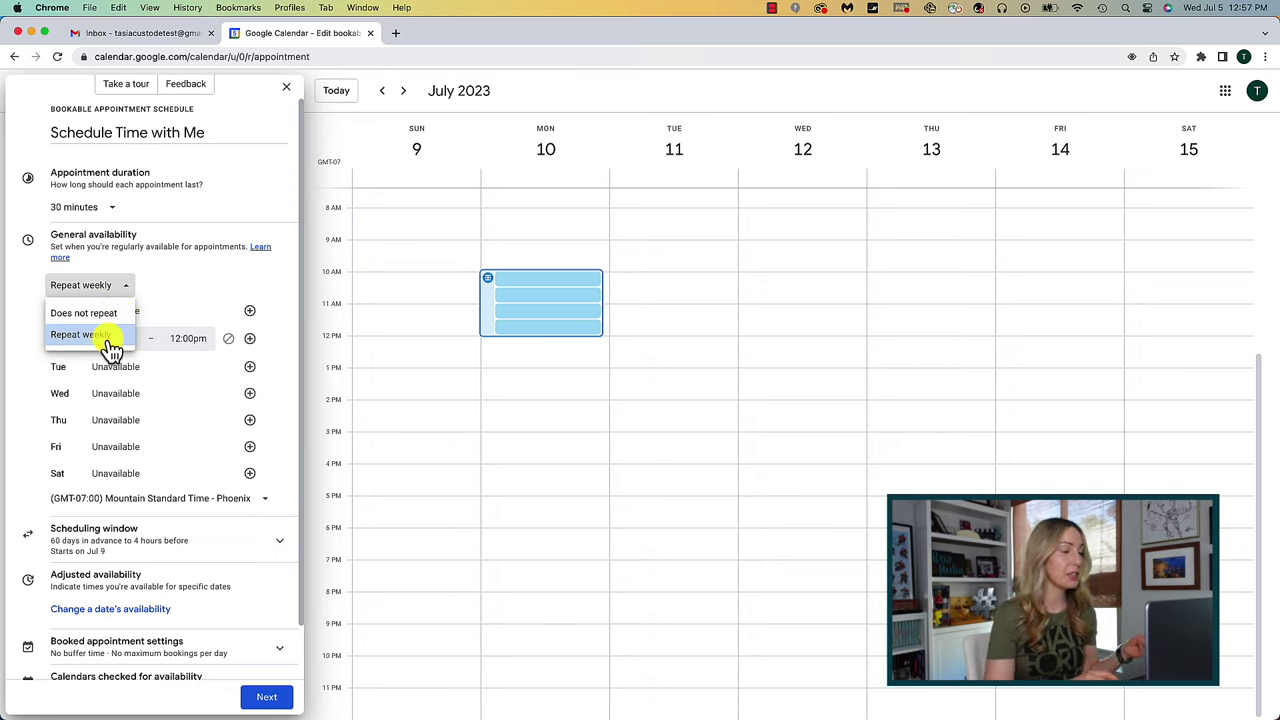
# Step: Keep the schedule repeating weekly and add 9:00am–5:00pm availability on Thursdays
pyautogui.click(167, 290)
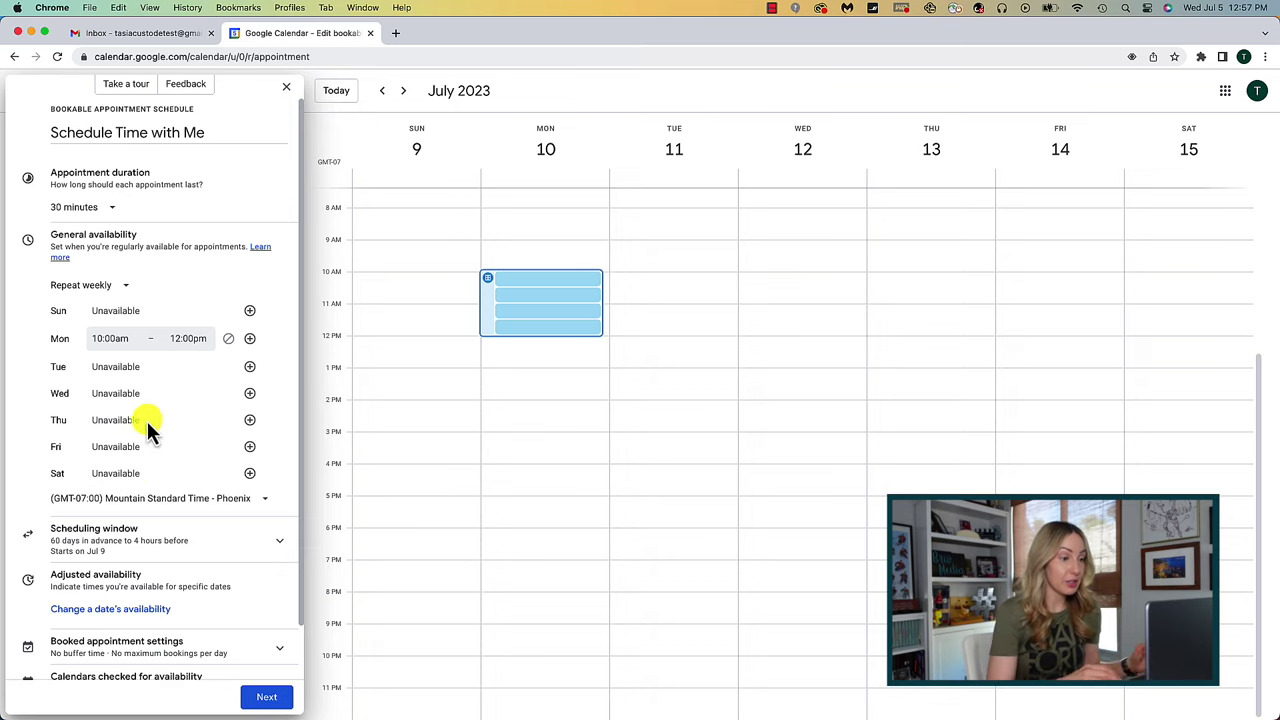
pyautogui.click(250, 421)
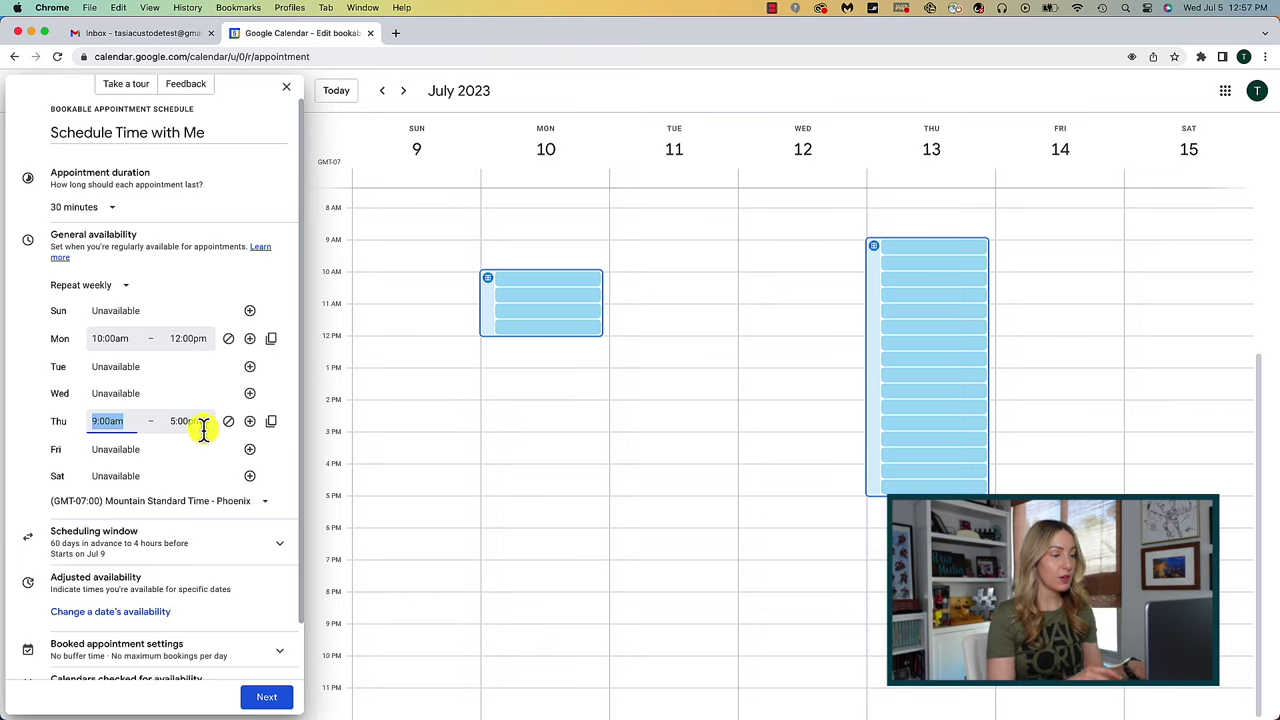
pyautogui.click(103, 421)
# Step: Start Thursday at 12:30pm, copy those hours to Monday, and add Friday 9:00am–5:00pm availability
pyautogui.scroll(-5, 165, 483)
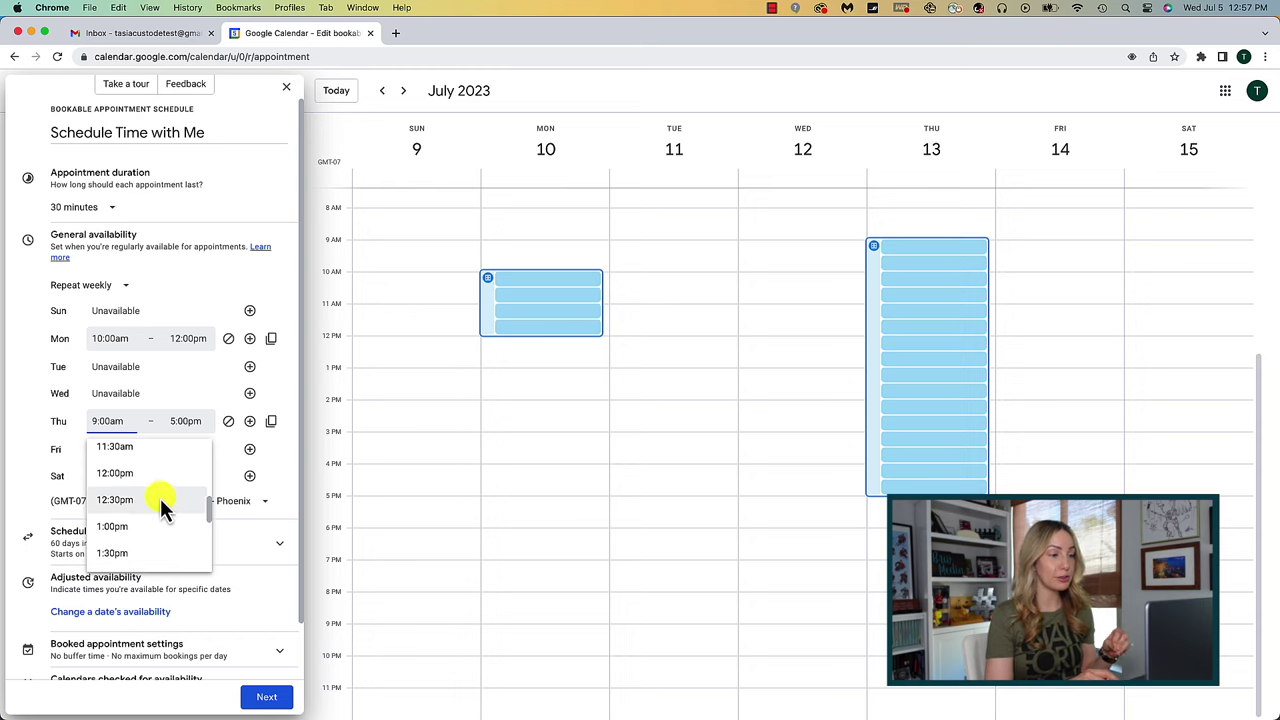
pyautogui.click(163, 502)
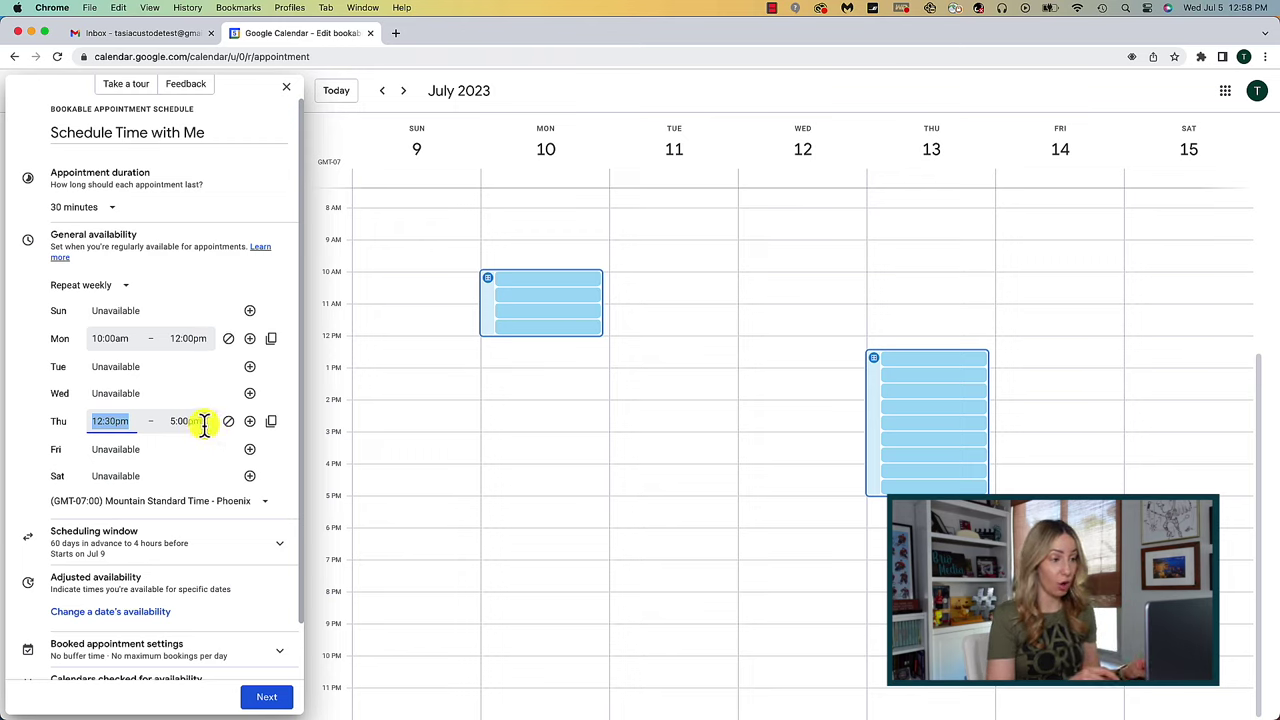
pyautogui.click(272, 422)
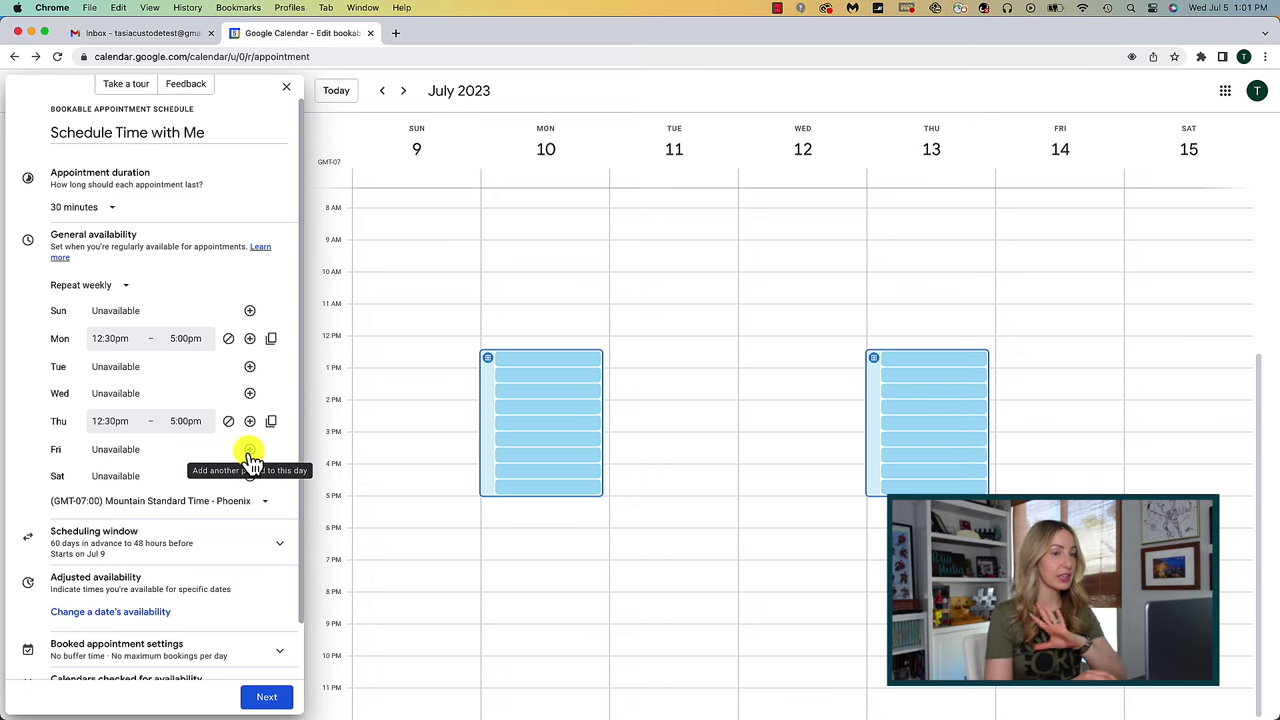
pyautogui.click(249, 450)
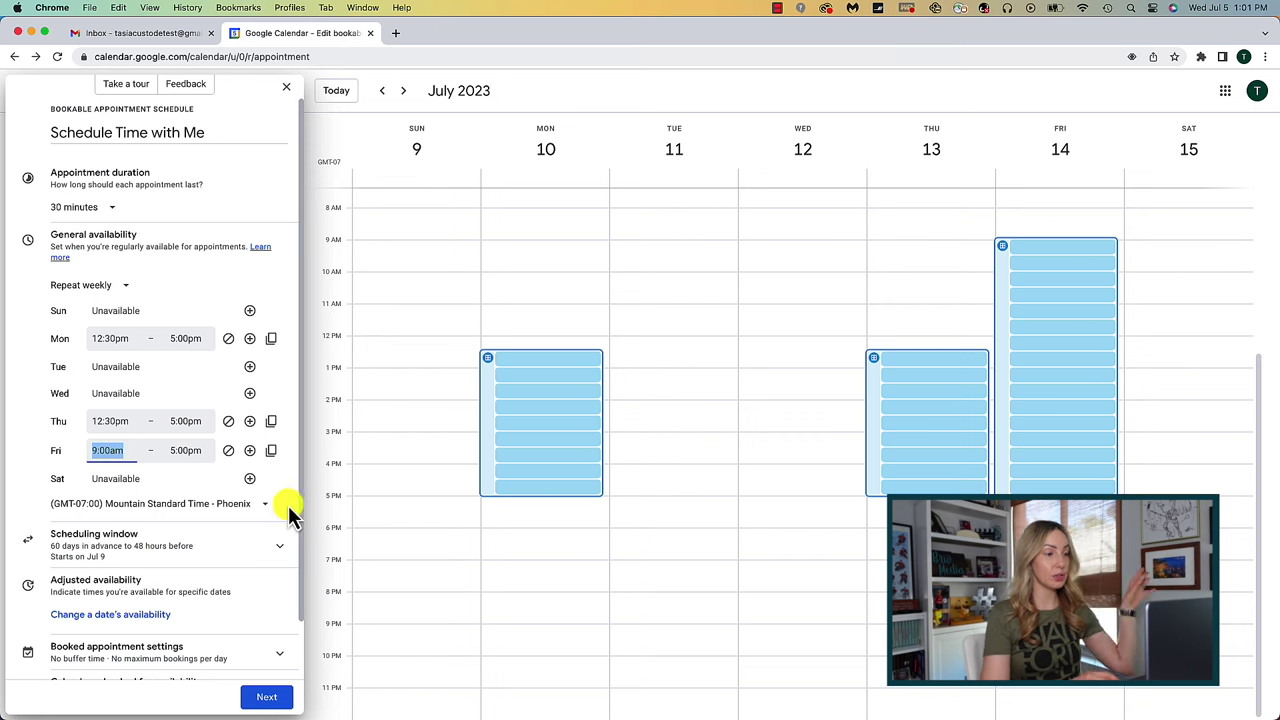
pyautogui.moveTo(301, 507); pyautogui.dragTo(298, 568)
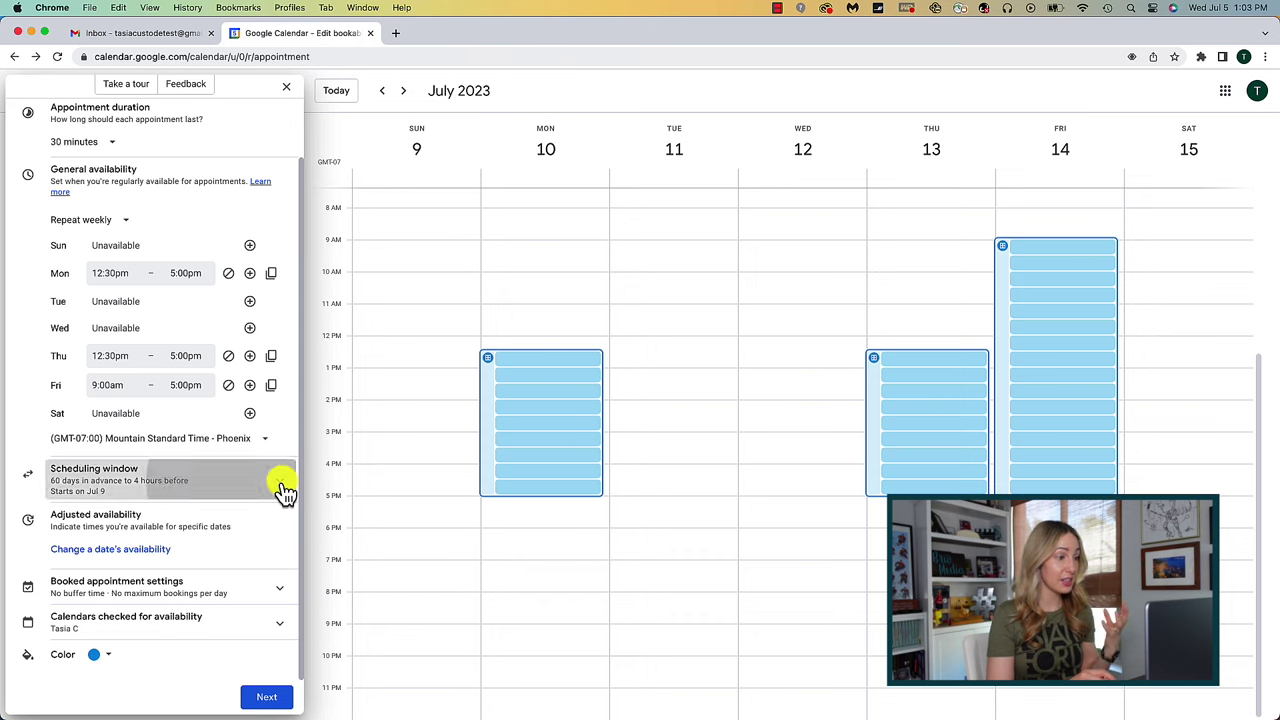
pyautogui.click(284, 490)
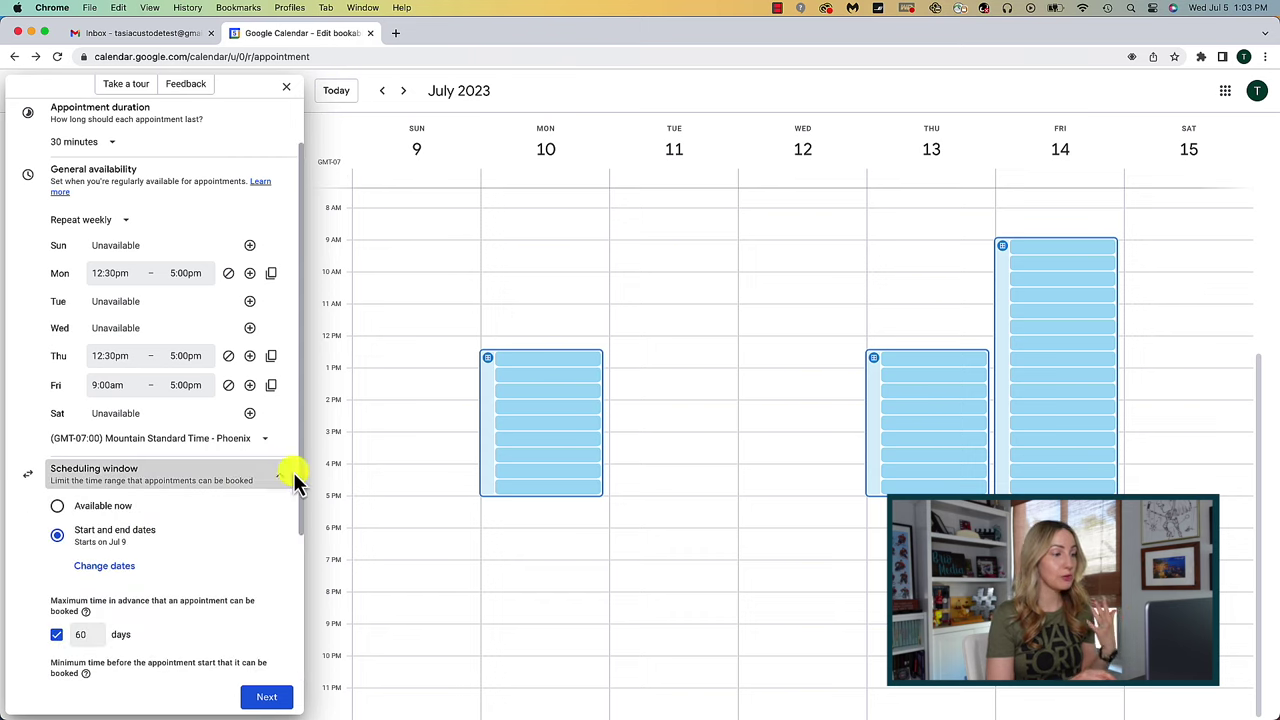
# Step: Leave the scheduling window starting Jul 9, 2023 with no end date, cancelling the dates dialog
pyautogui.scroll(-2, 304, 480)
pyautogui.moveTo(306, 517); pyautogui.dragTo(300, 594)
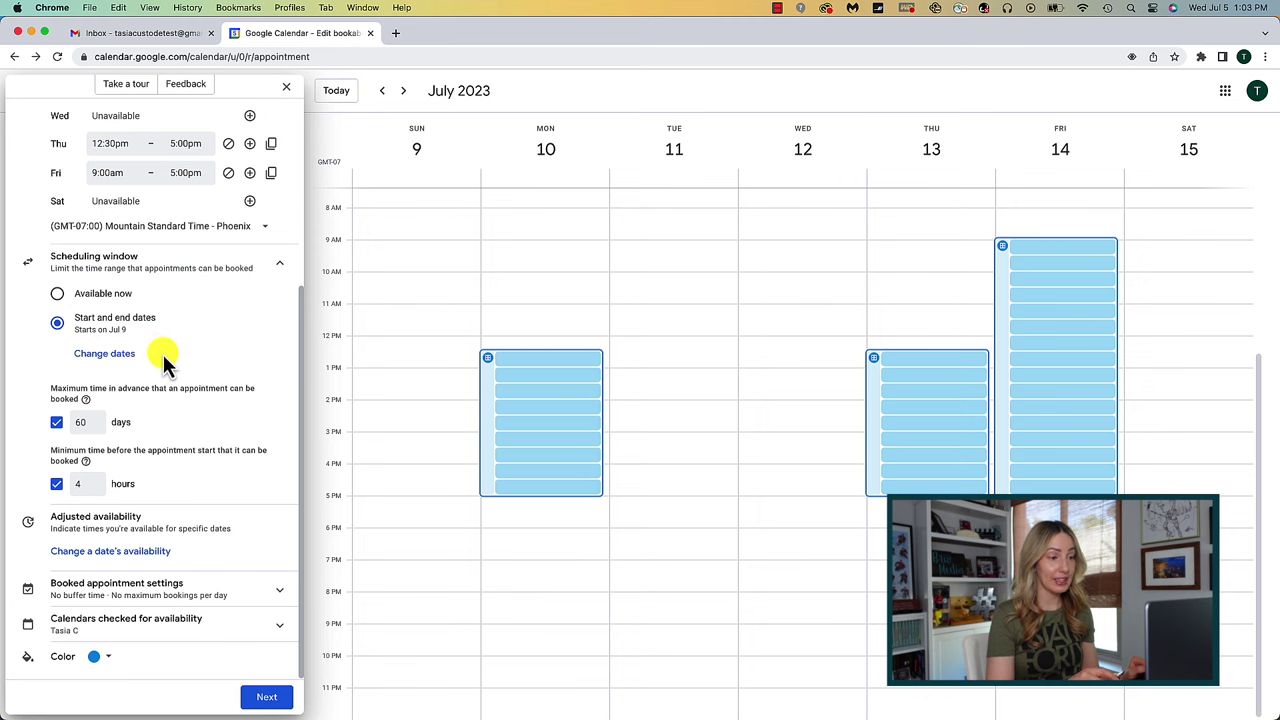
pyautogui.click(107, 357)
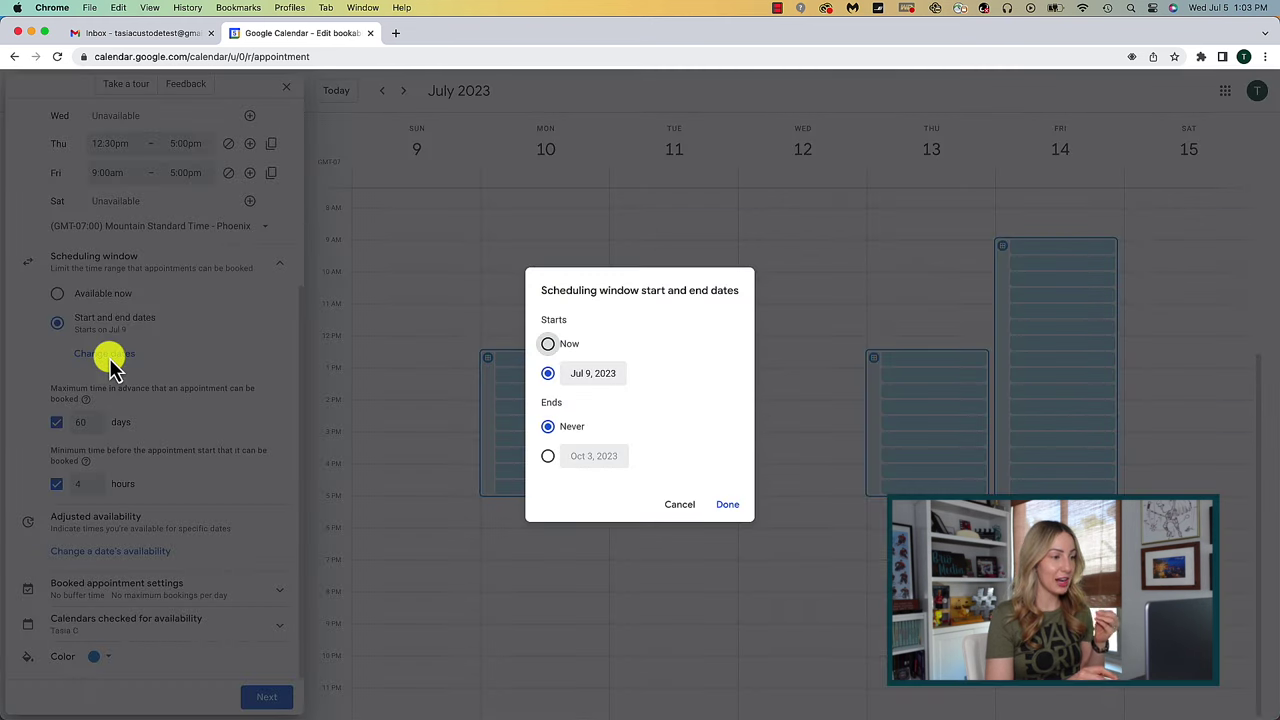
pyautogui.click(564, 344)
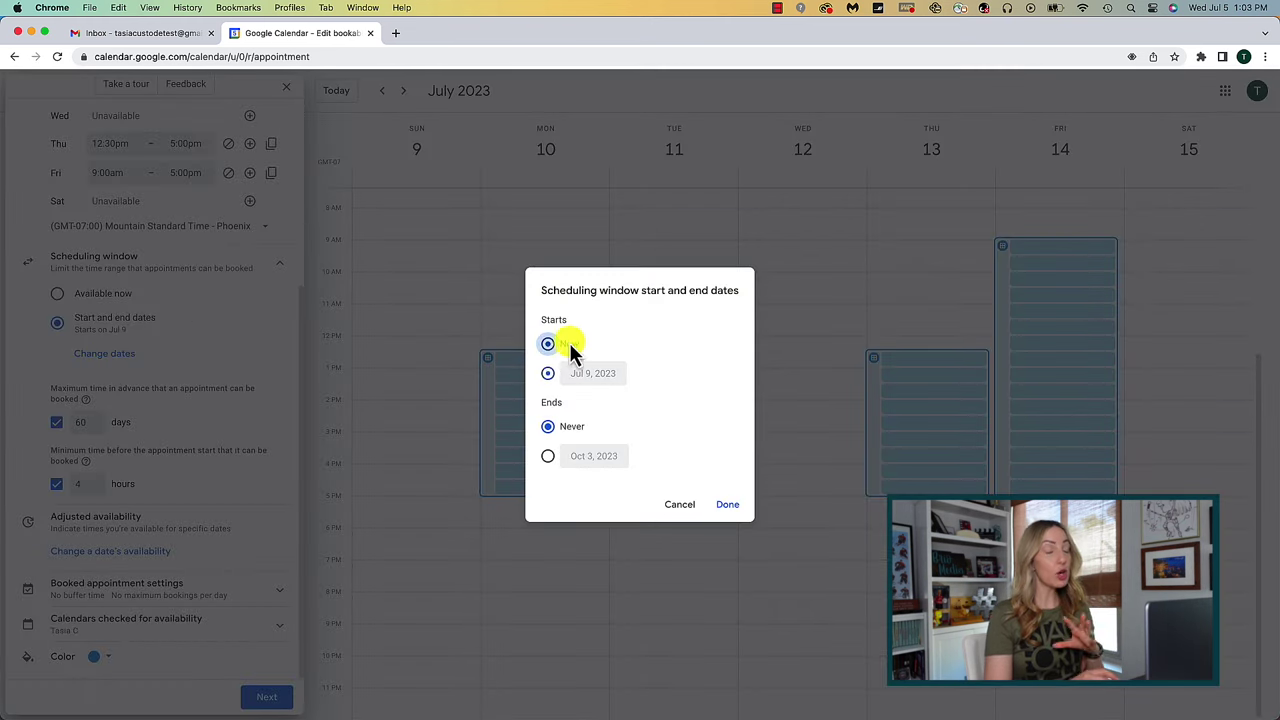
pyautogui.click(549, 375)
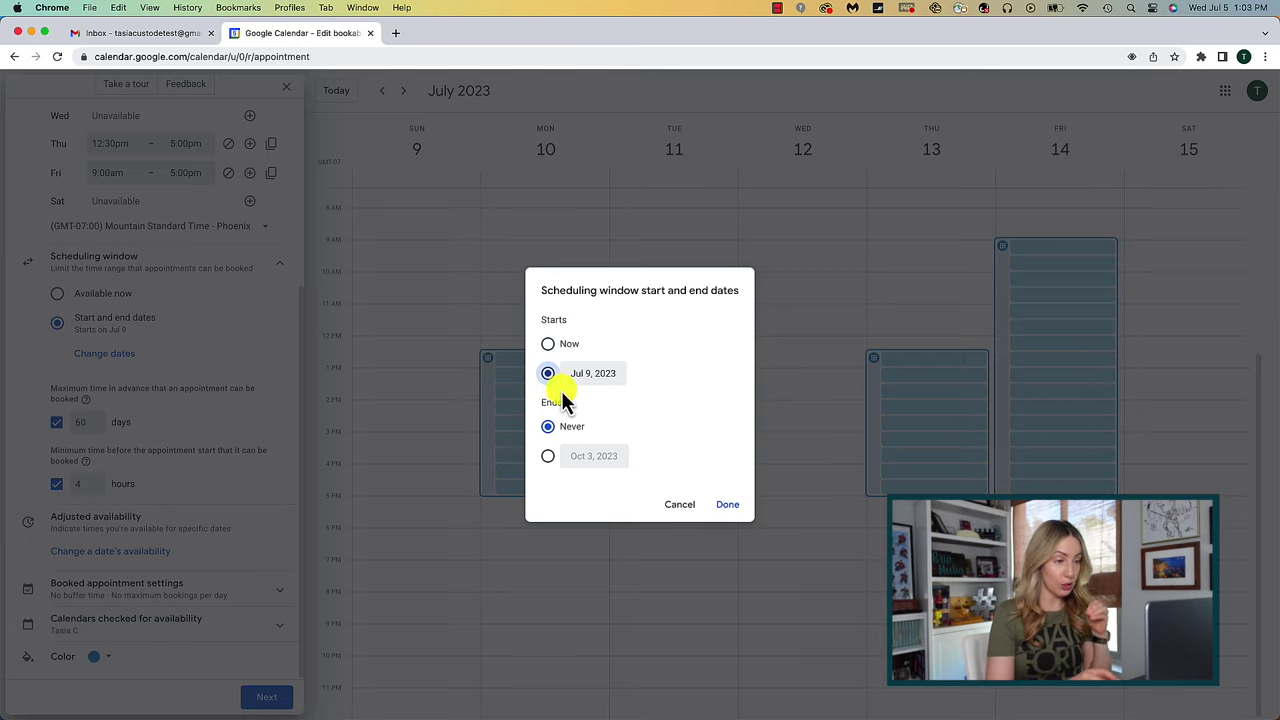
pyautogui.click(615, 376)
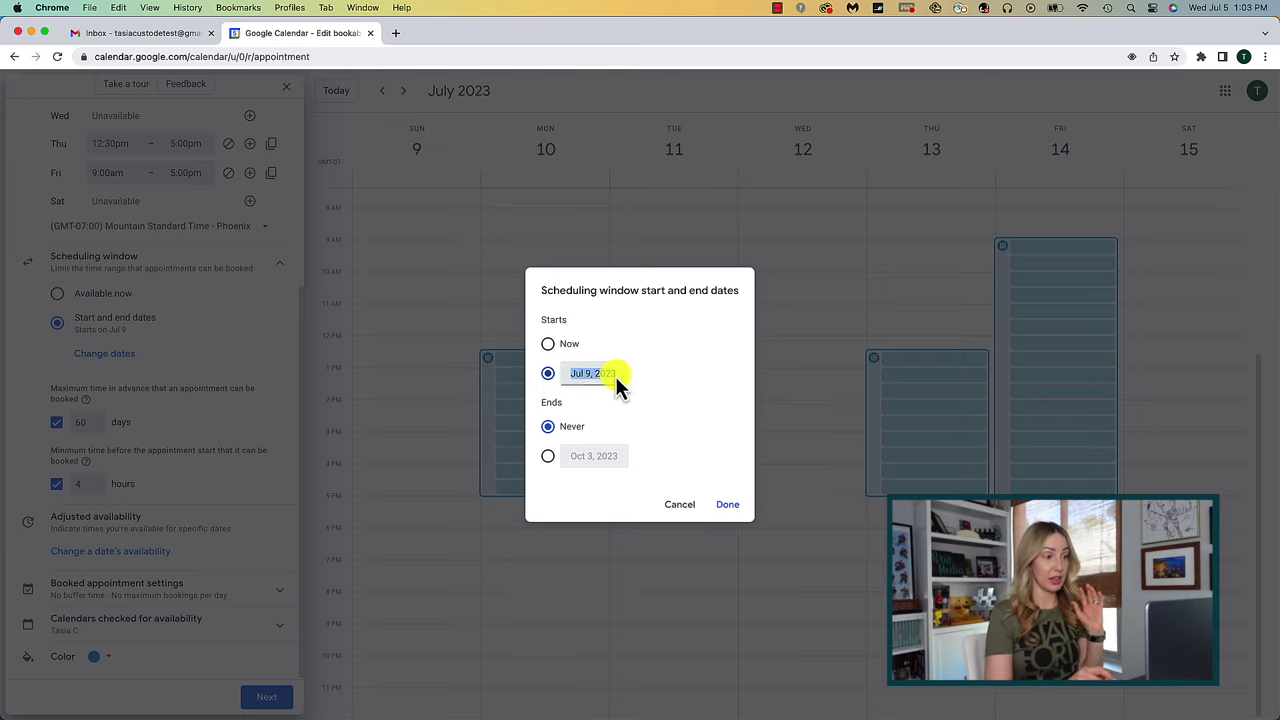
pyautogui.click(695, 380)
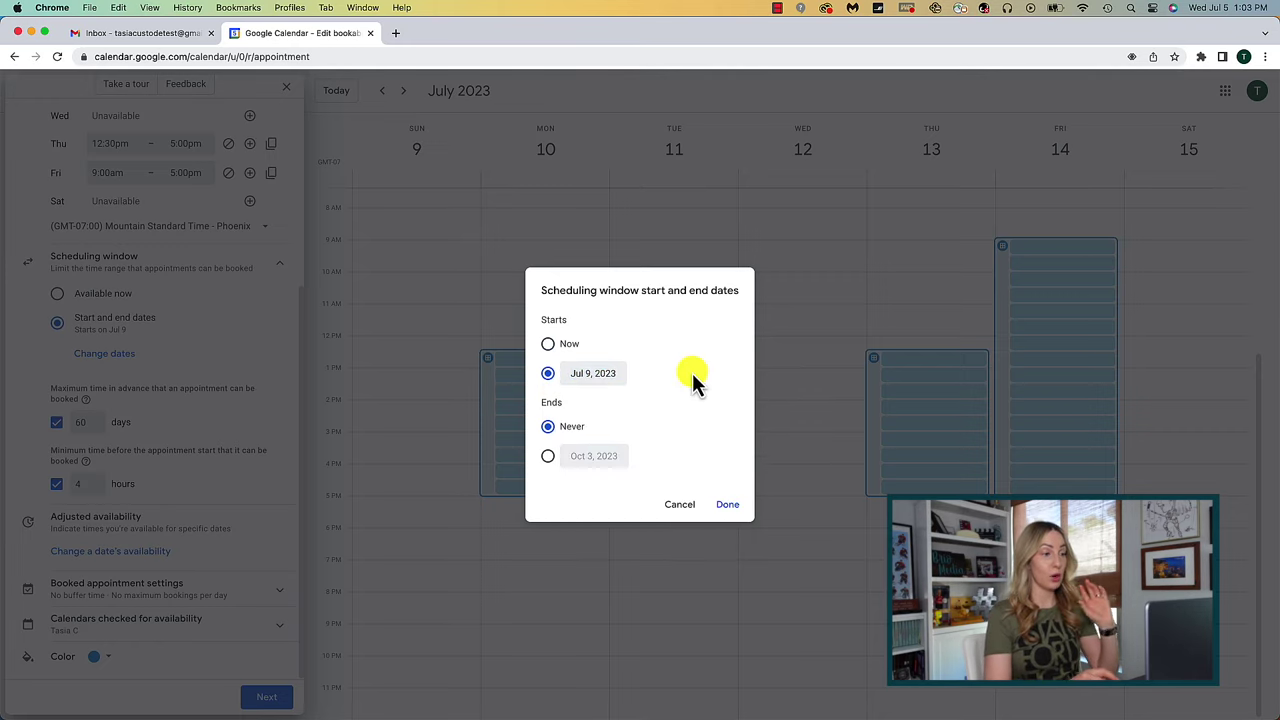
pyautogui.click(548, 456)
pyautogui.click(603, 458)
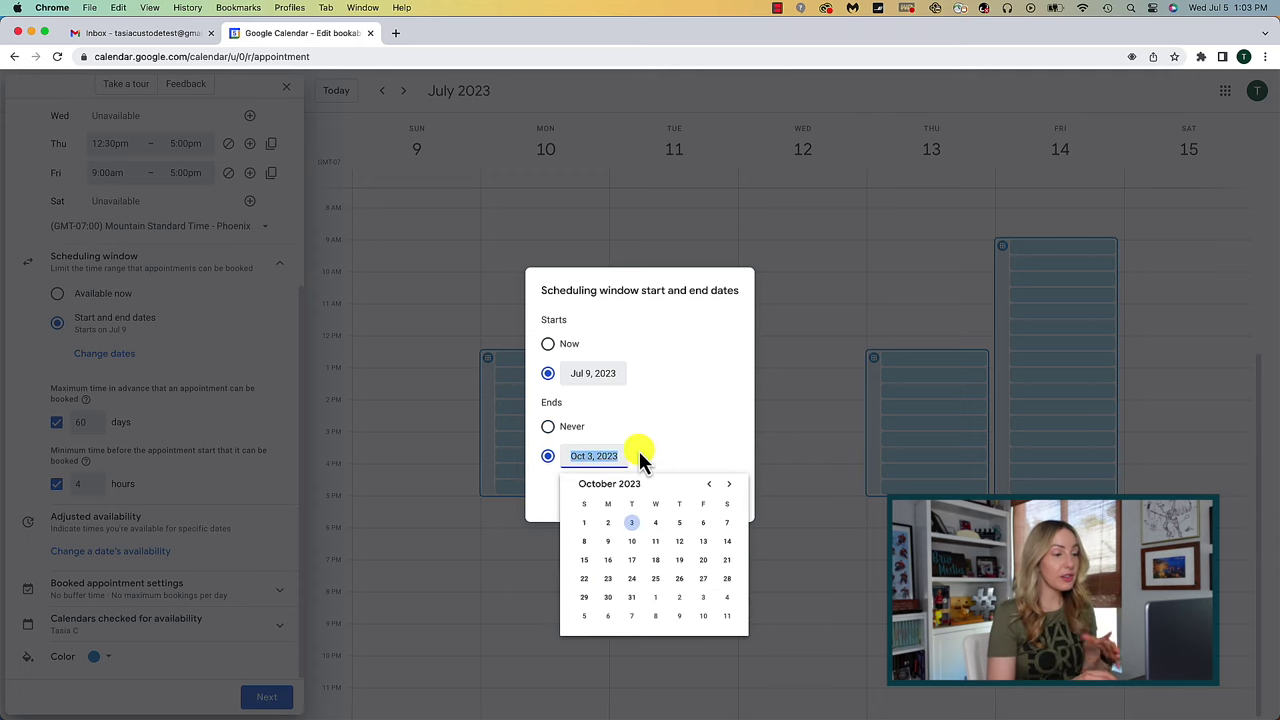
pyautogui.click(549, 427)
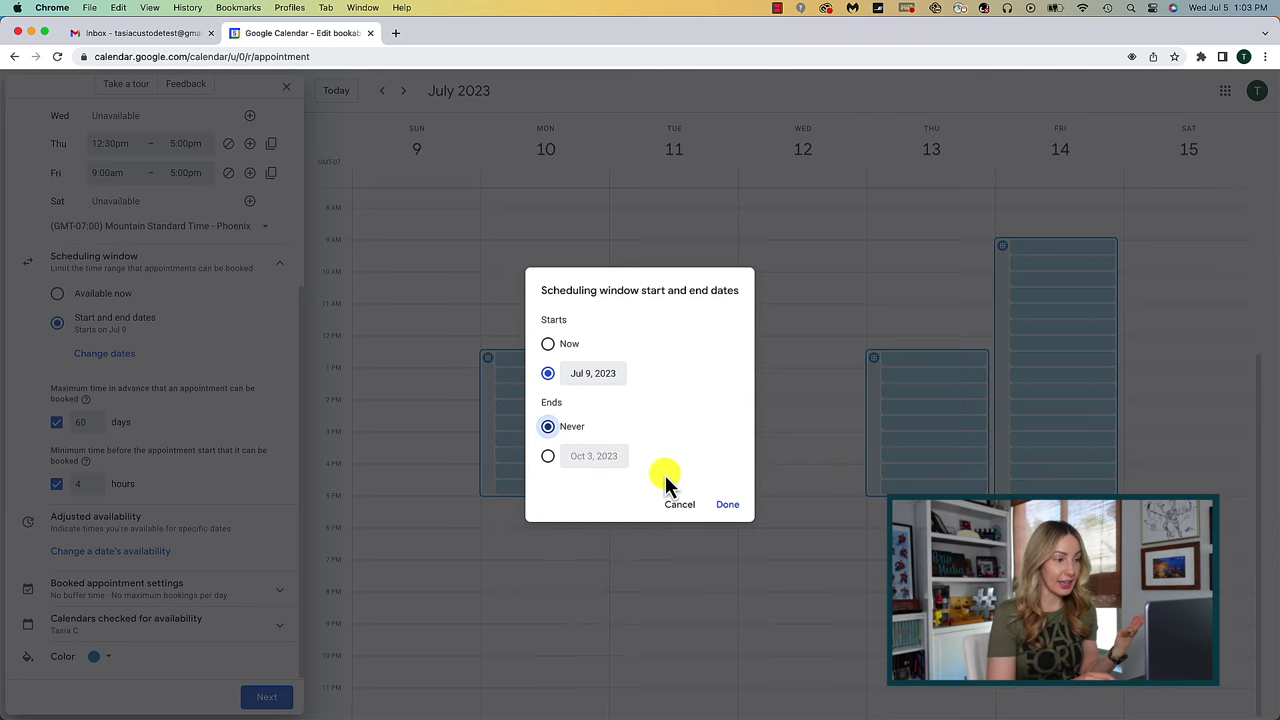
pyautogui.click(677, 511)
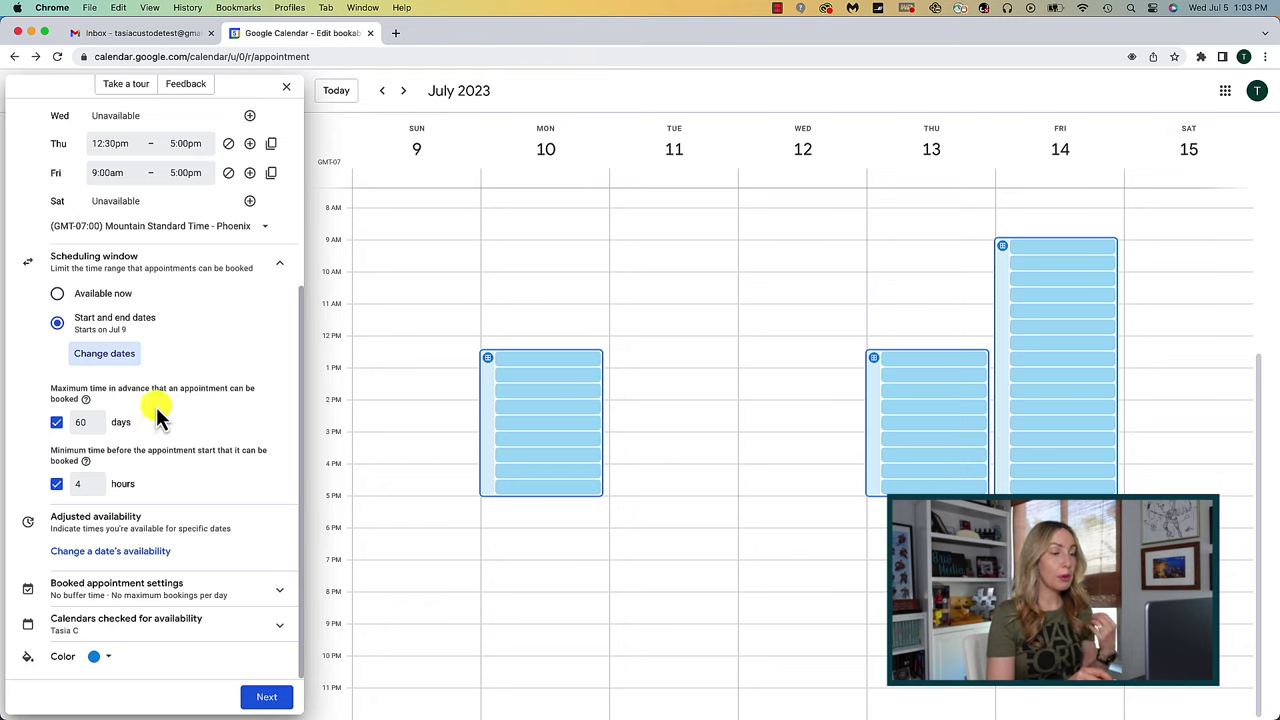
# Step: Keep the 60-day advance limit and set the minimum booking notice to 48 hours
pyautogui.click(57, 424)
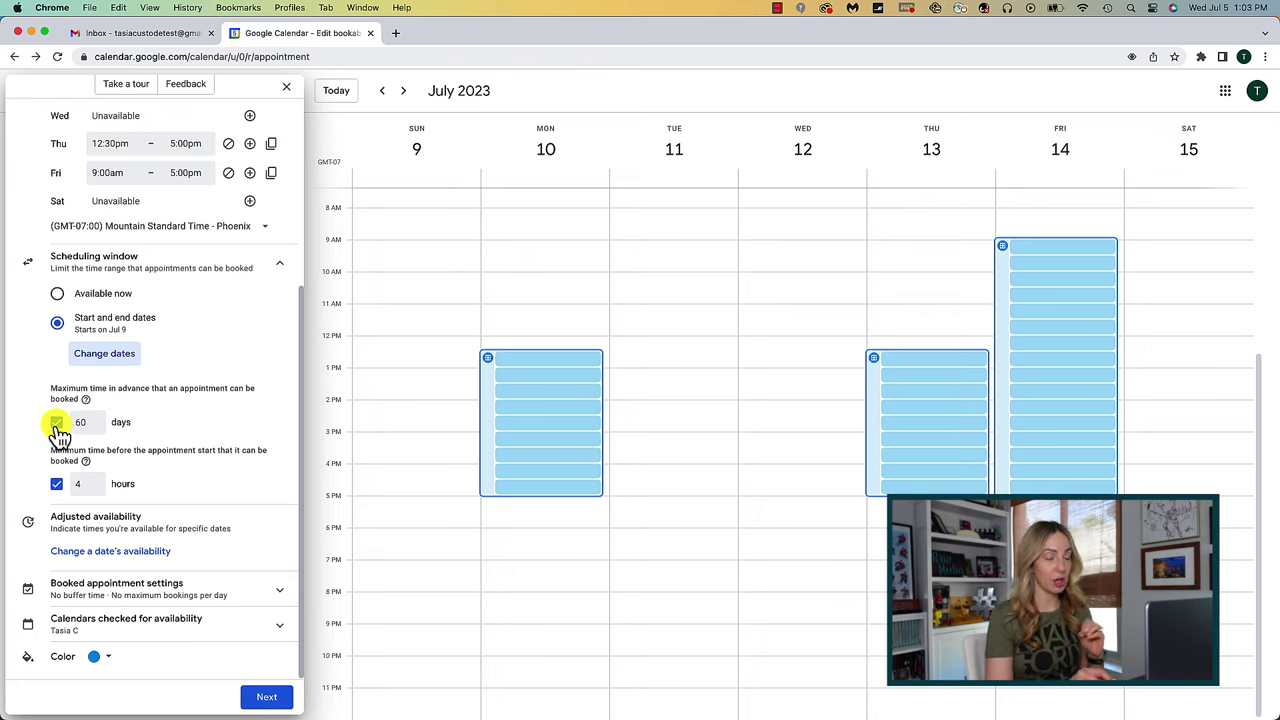
pyautogui.click(52, 424)
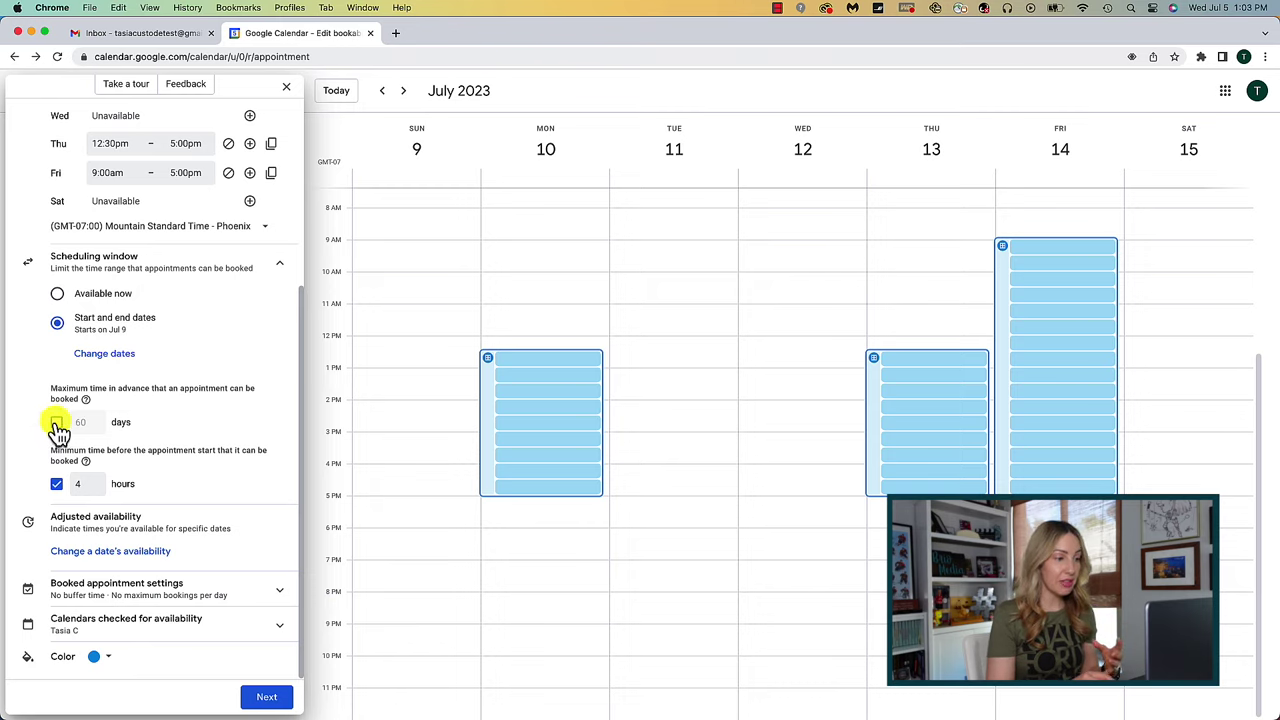
pyautogui.click(56, 423)
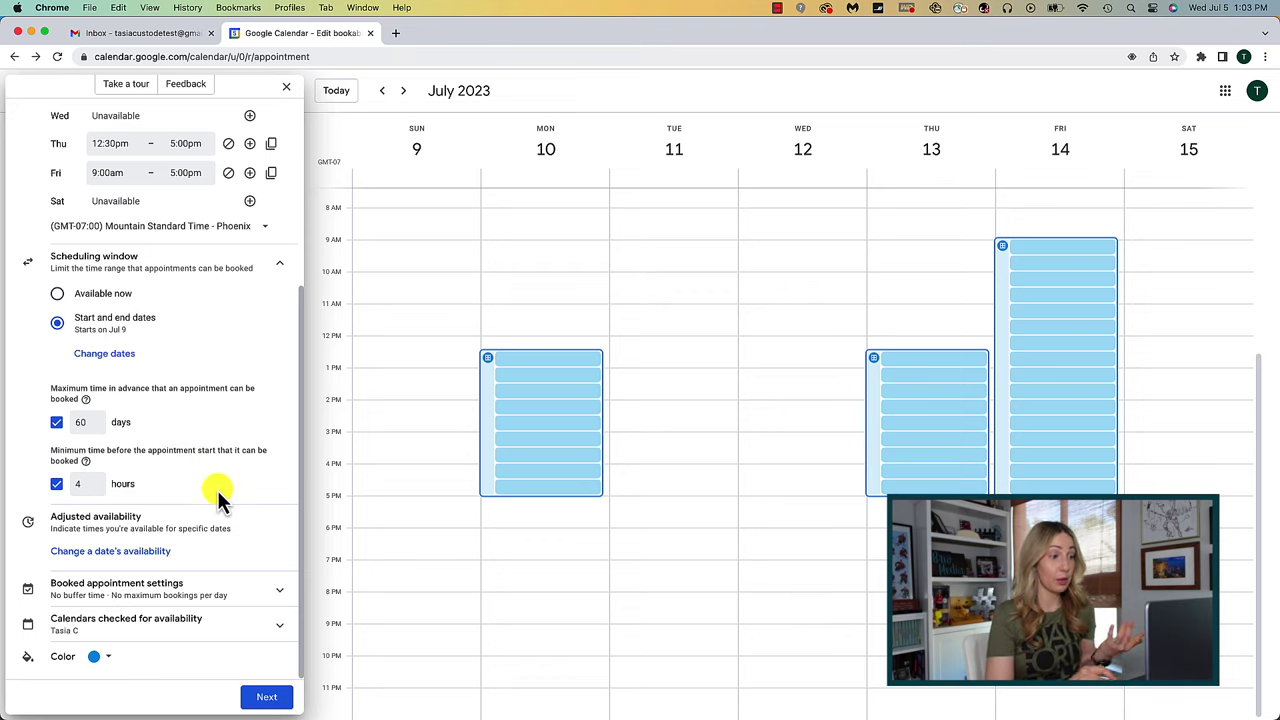
pyautogui.click(57, 484)
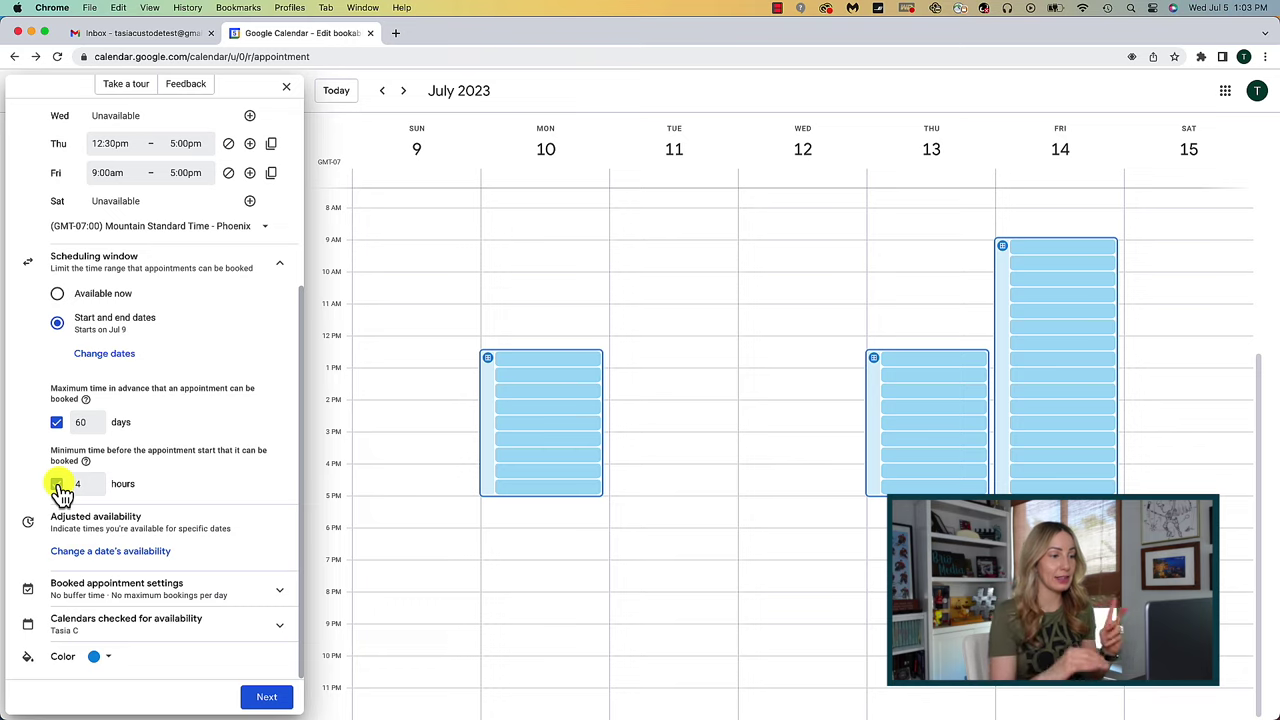
pyautogui.click(57, 484)
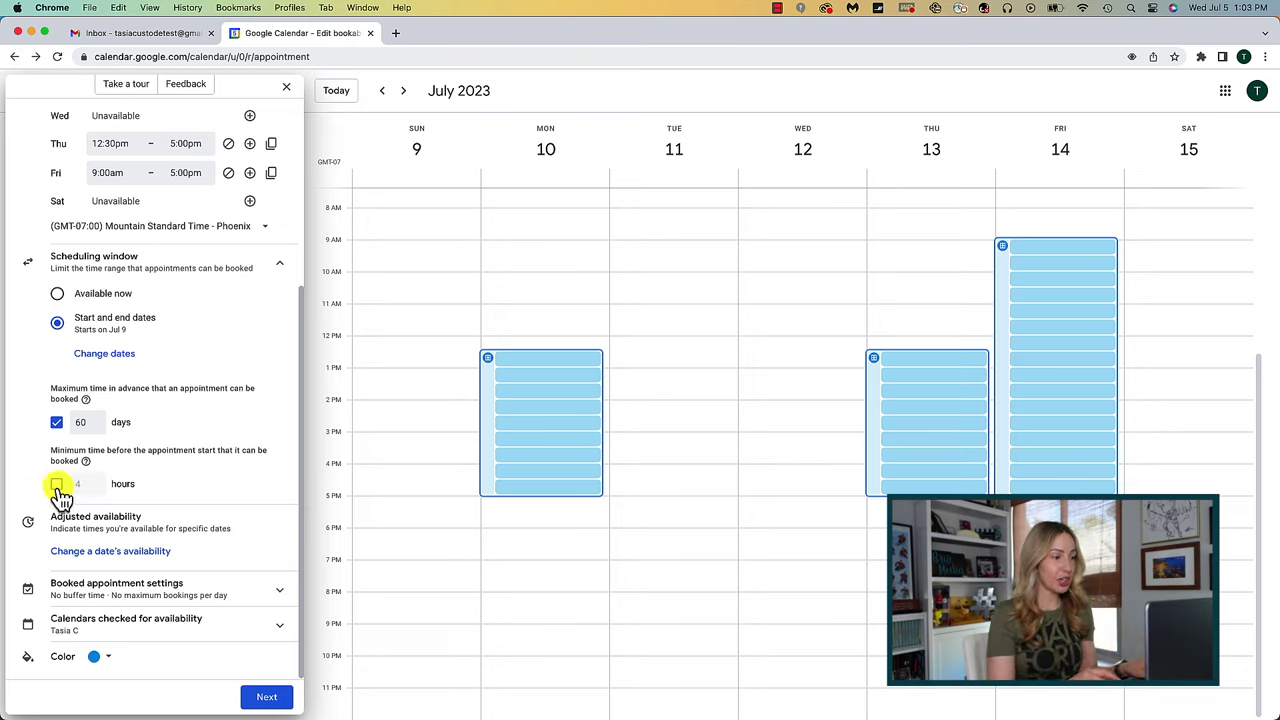
pyautogui.click(90, 484)
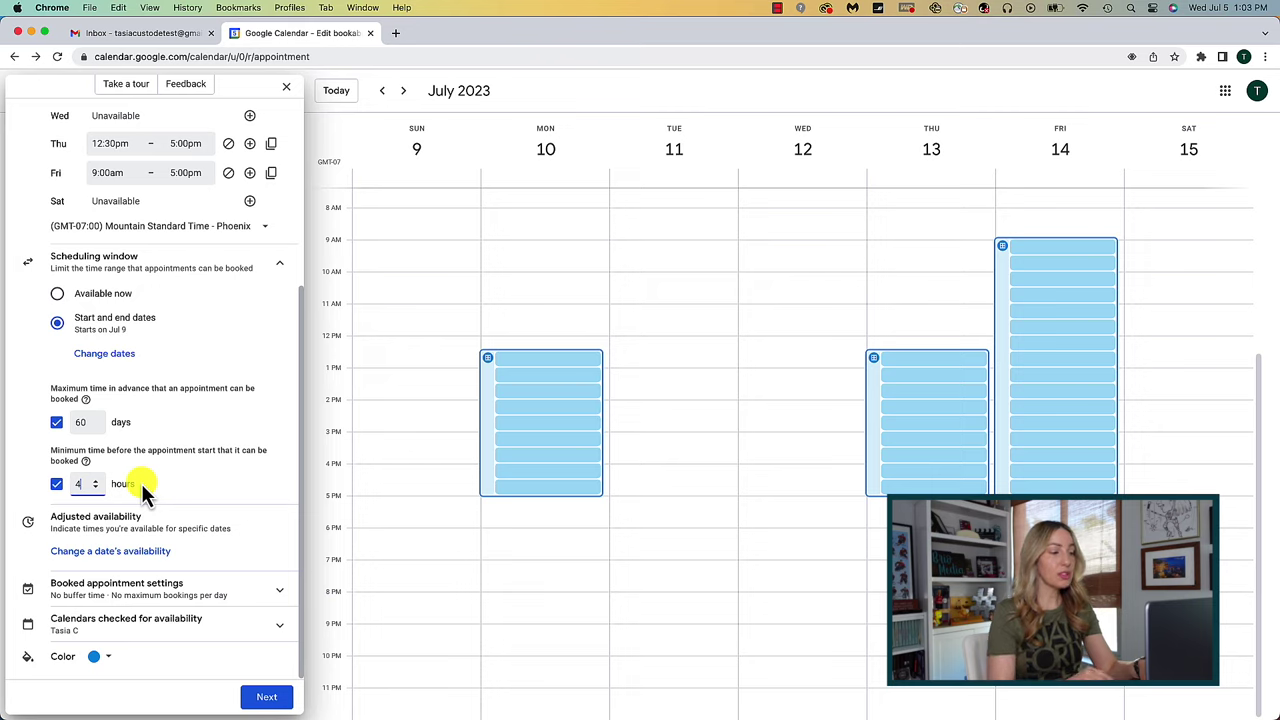
pyautogui.write('8')
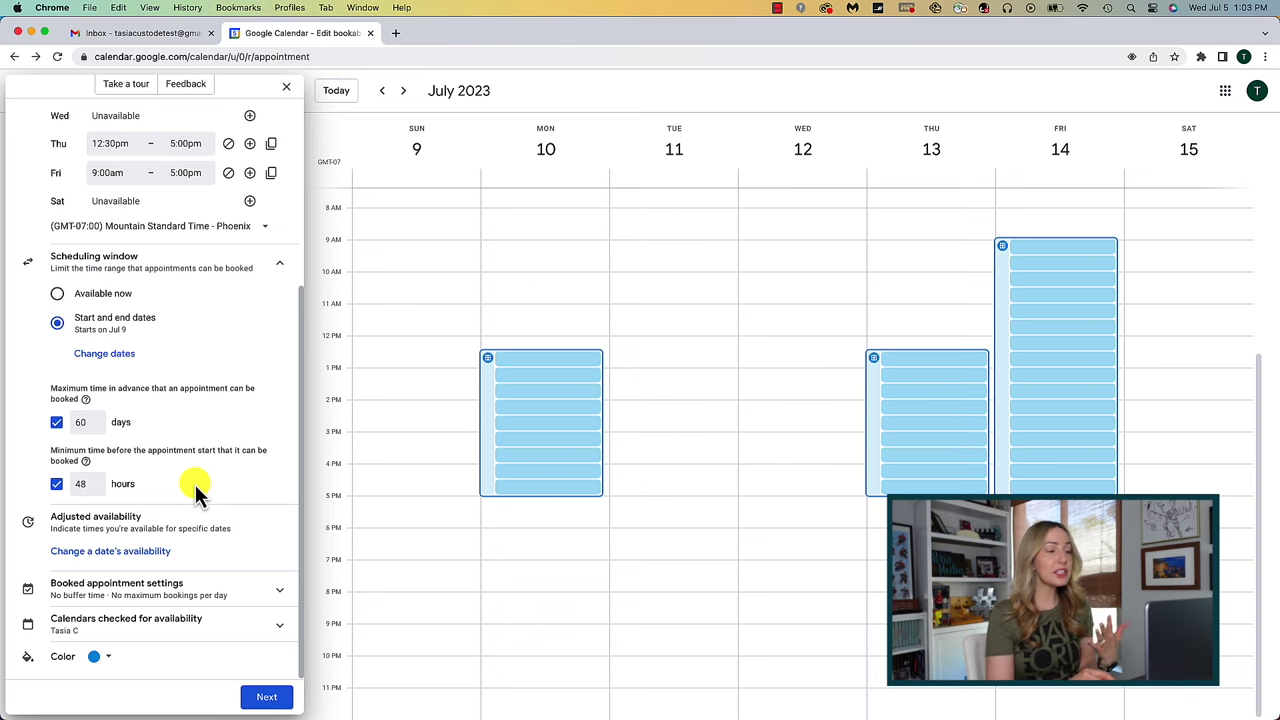
pyautogui.scroll(-1, 195, 484)
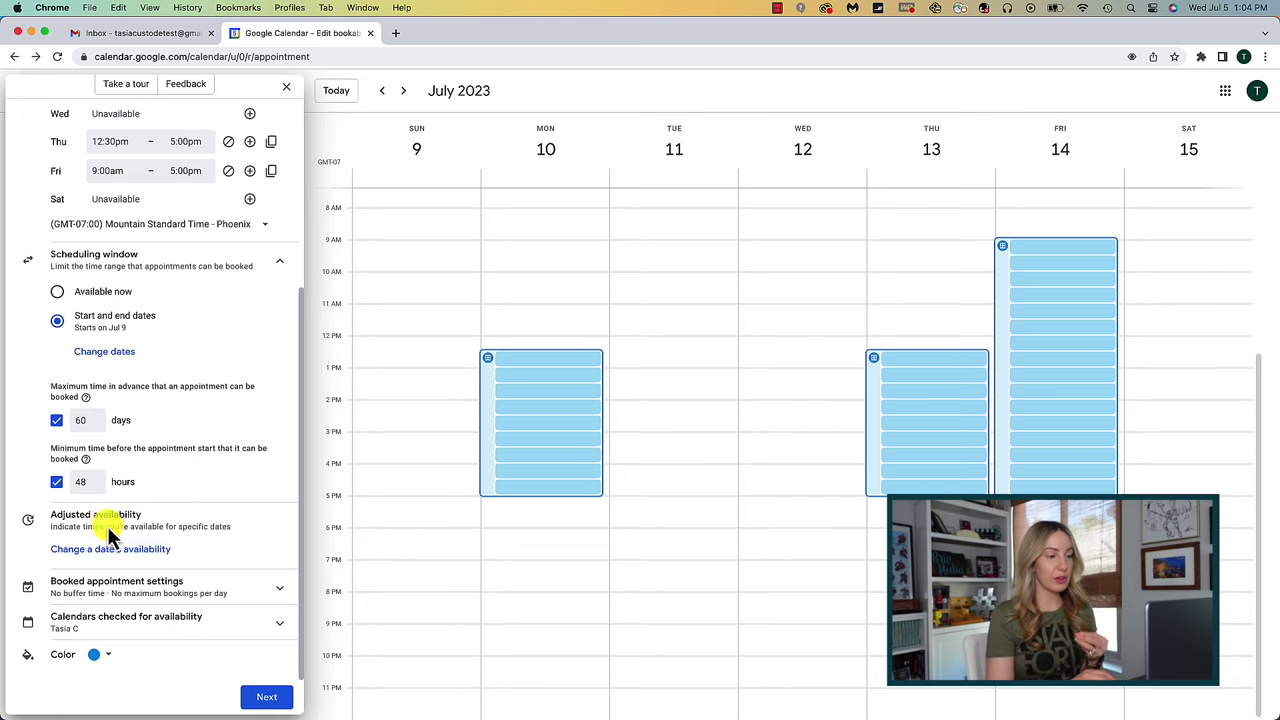
# Step: Add a Jul 14, 2023 availability override ending at 1:00pm (9:00am–1:00pm)
pyautogui.click(130, 550)
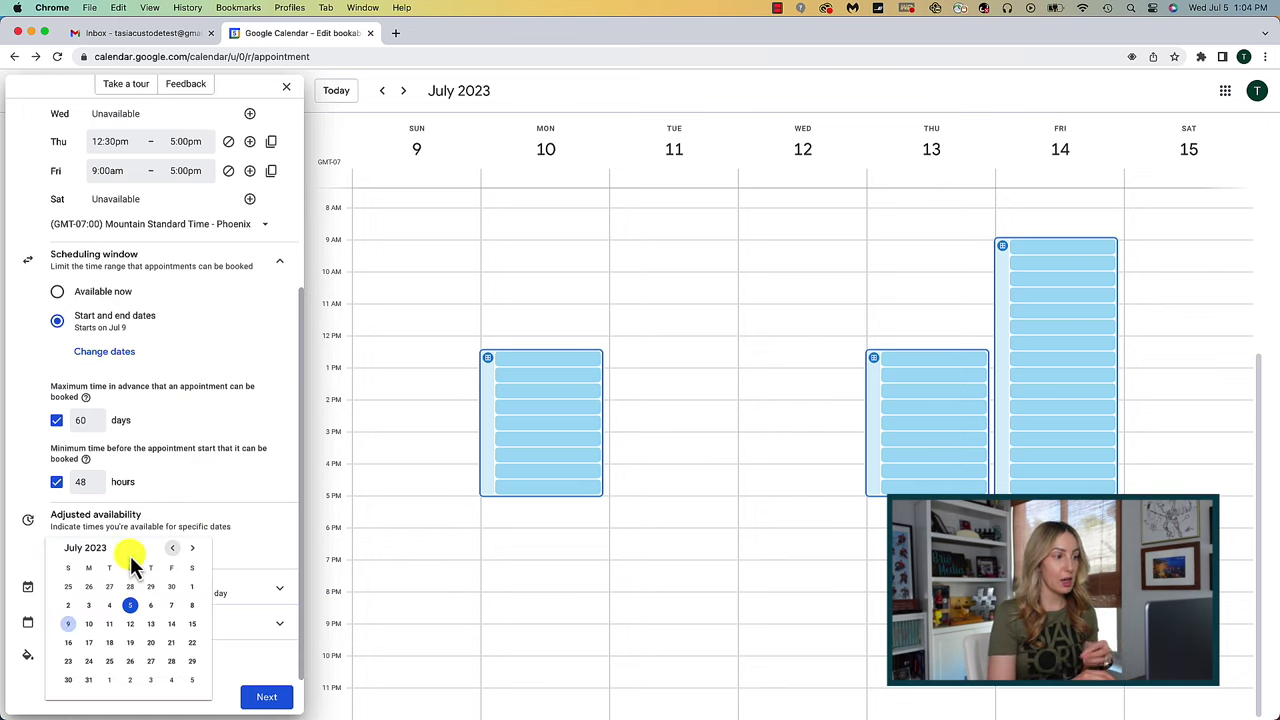
pyautogui.click(171, 624)
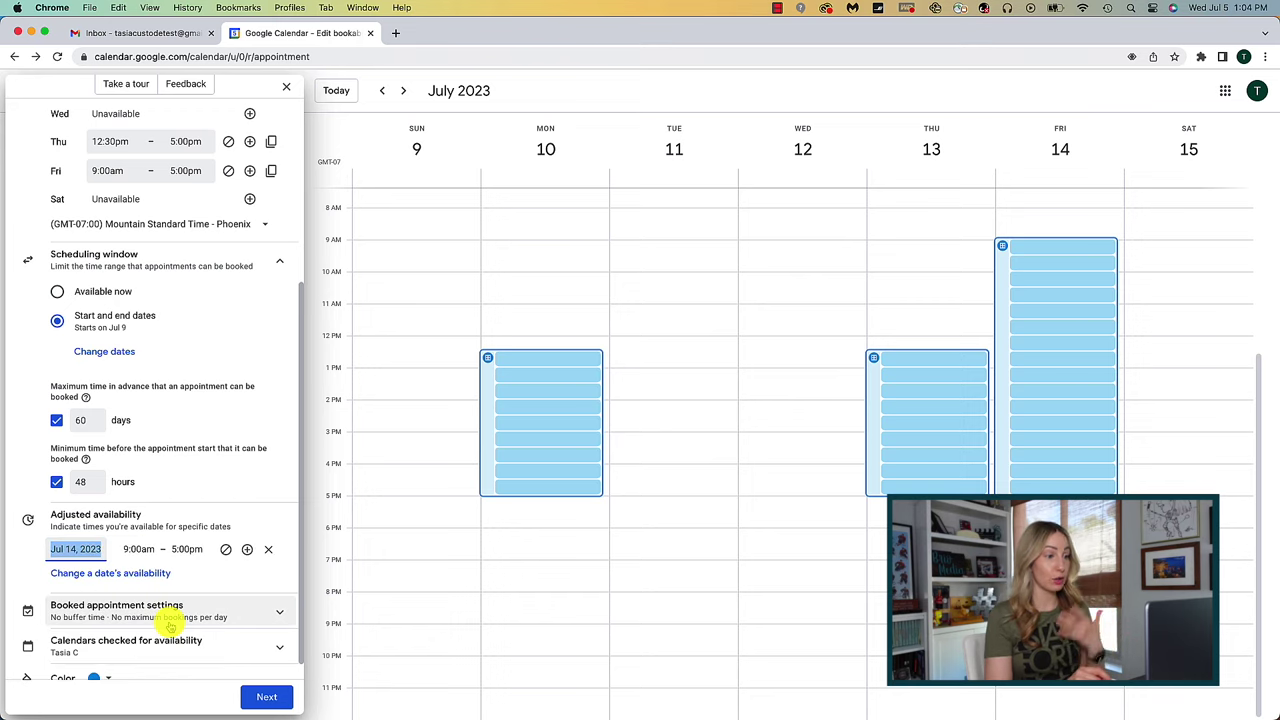
pyautogui.click(185, 549)
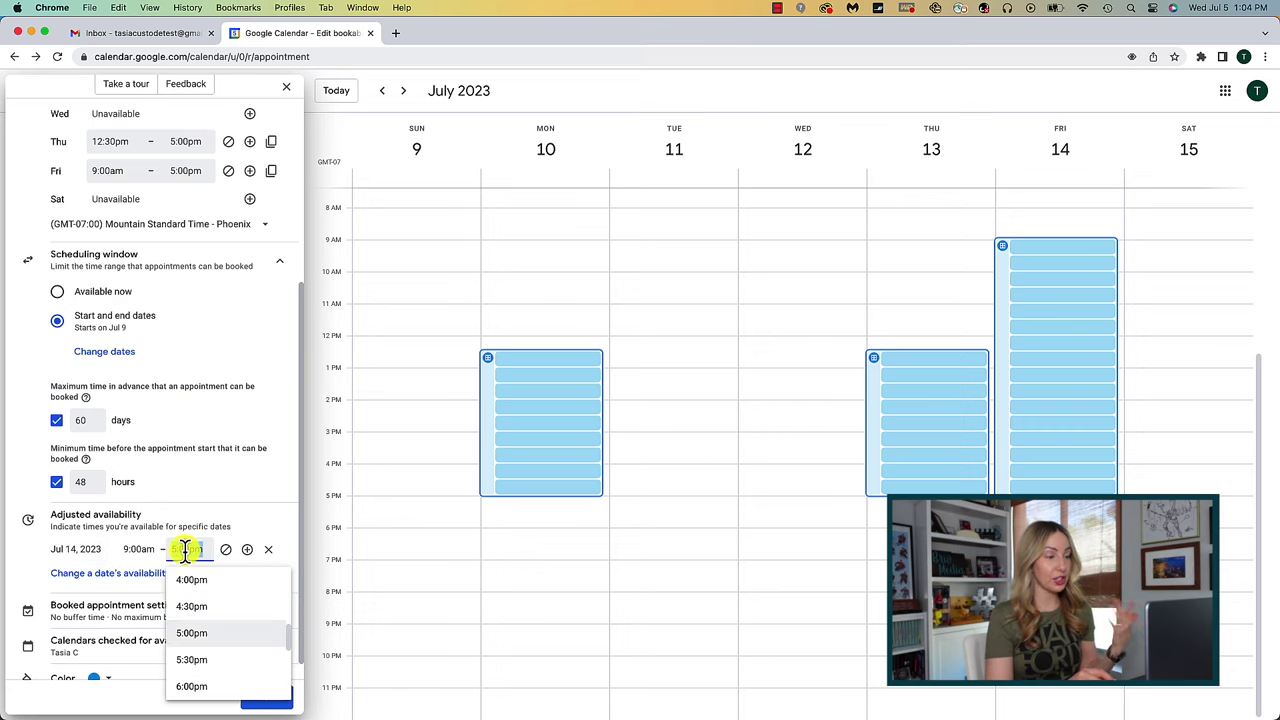
pyautogui.scroll(5, 191, 606)
pyautogui.click(192, 618)
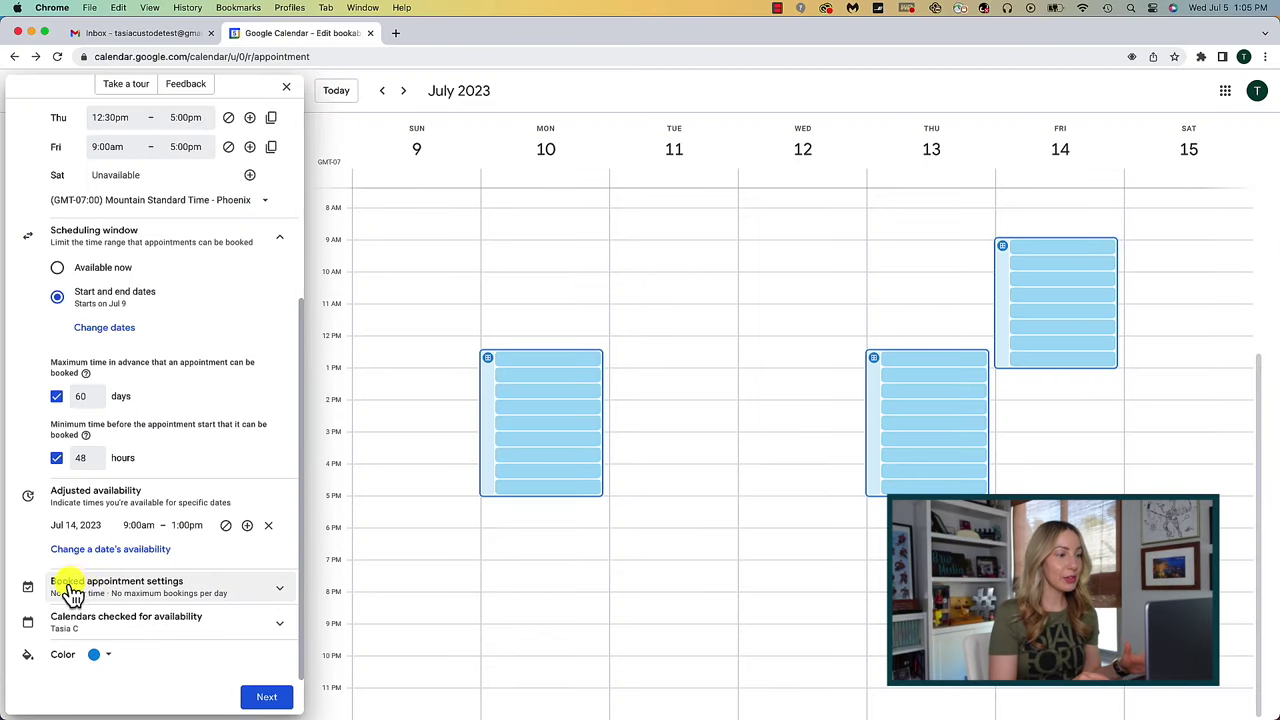
# Step: Enable a 10-minute buffer between appointments and a maximum of 6 bookings per day
pyautogui.click(274, 594)
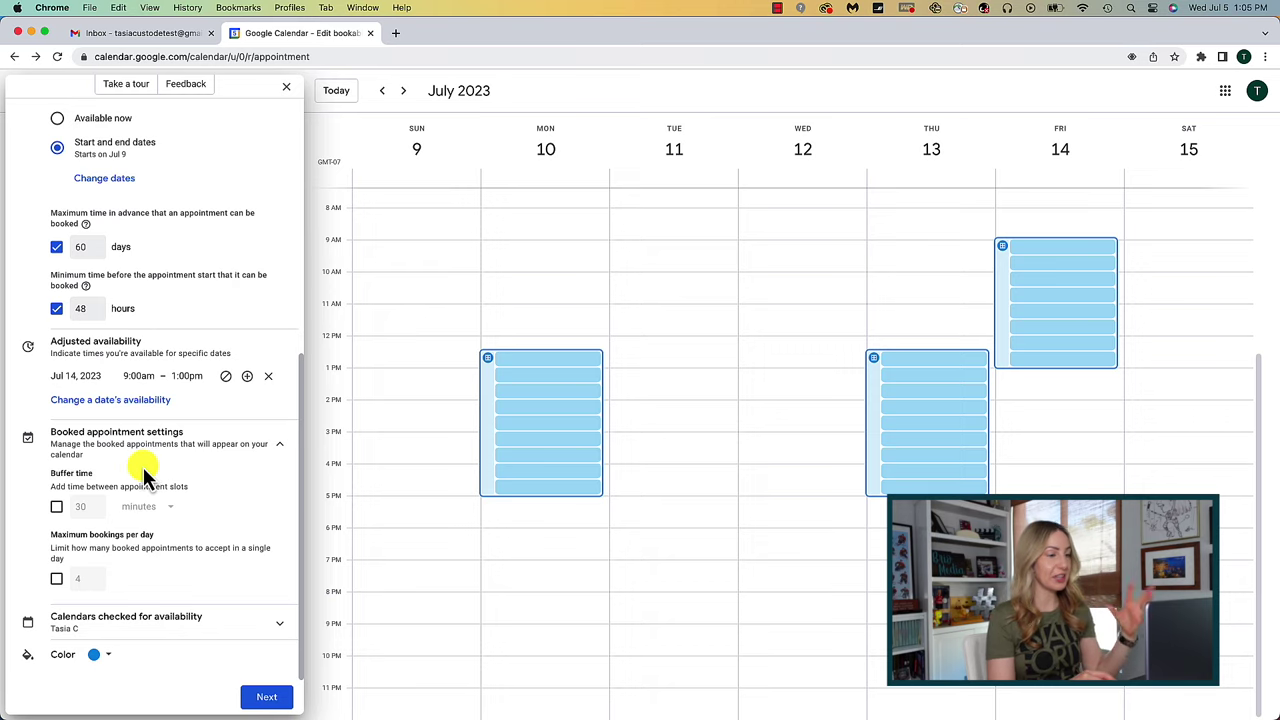
pyautogui.click(56, 507)
pyautogui.click(84, 508)
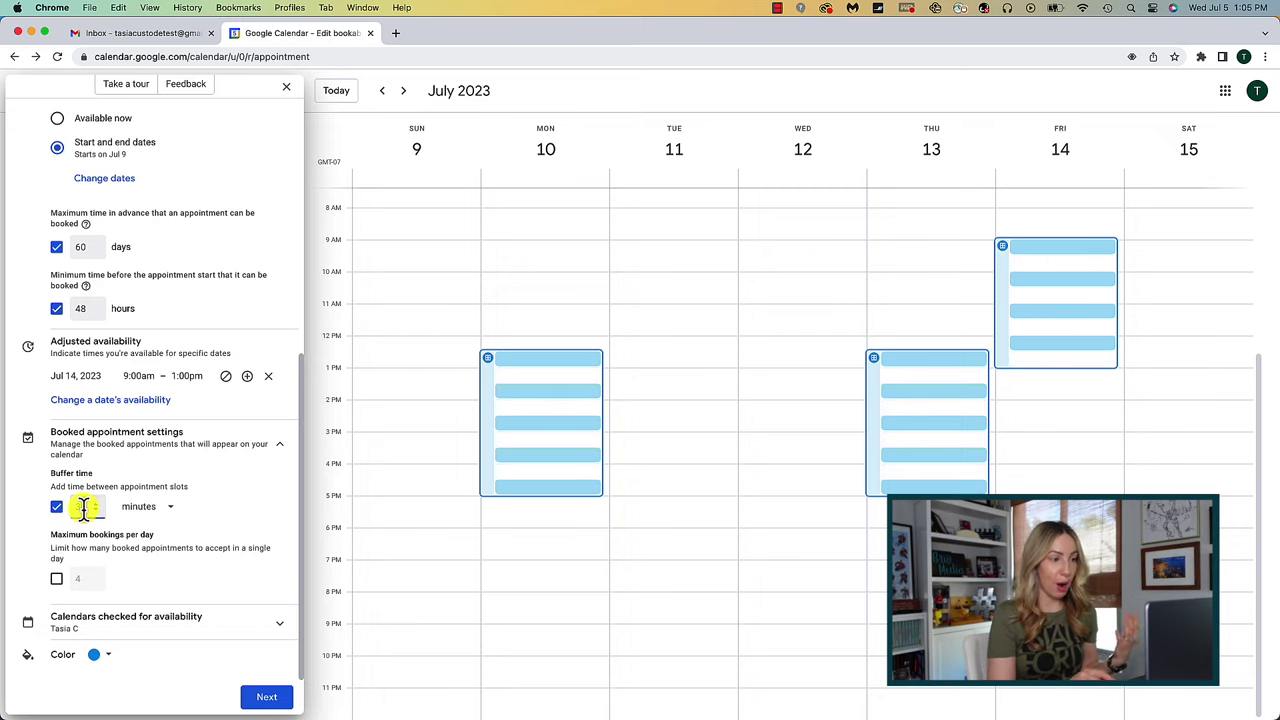
pyautogui.write('10')
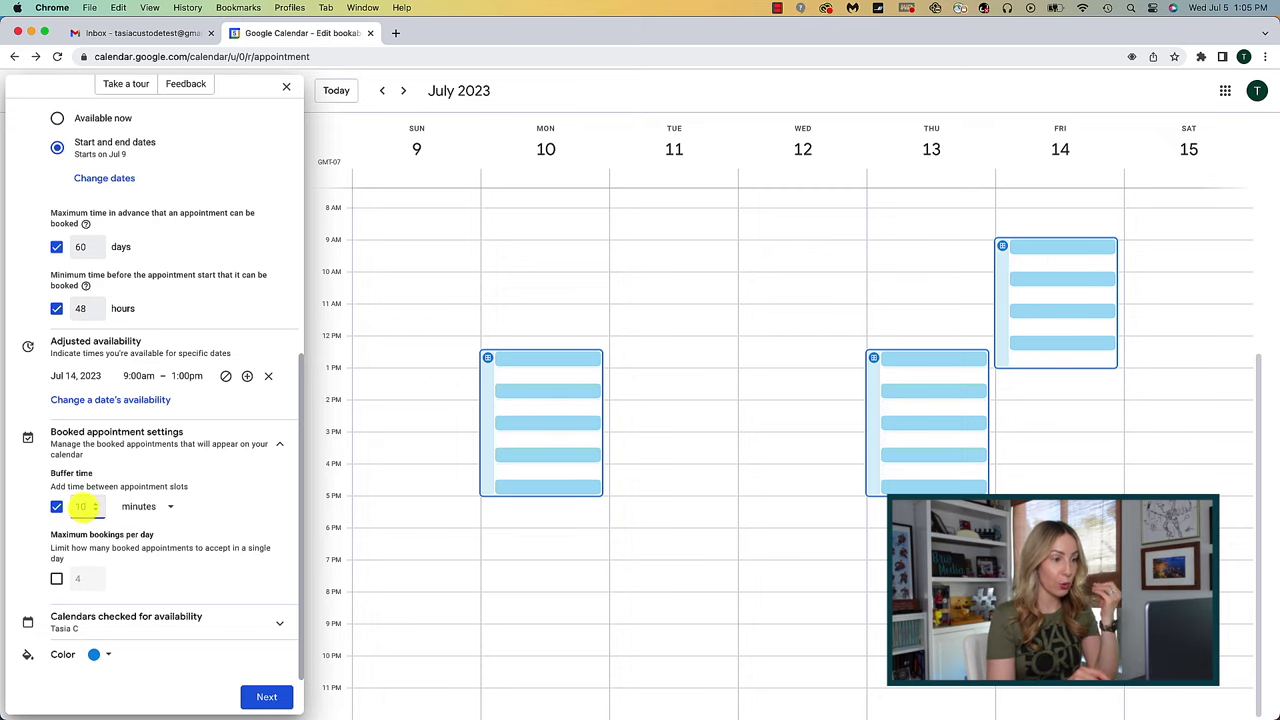
pyautogui.click(247, 512)
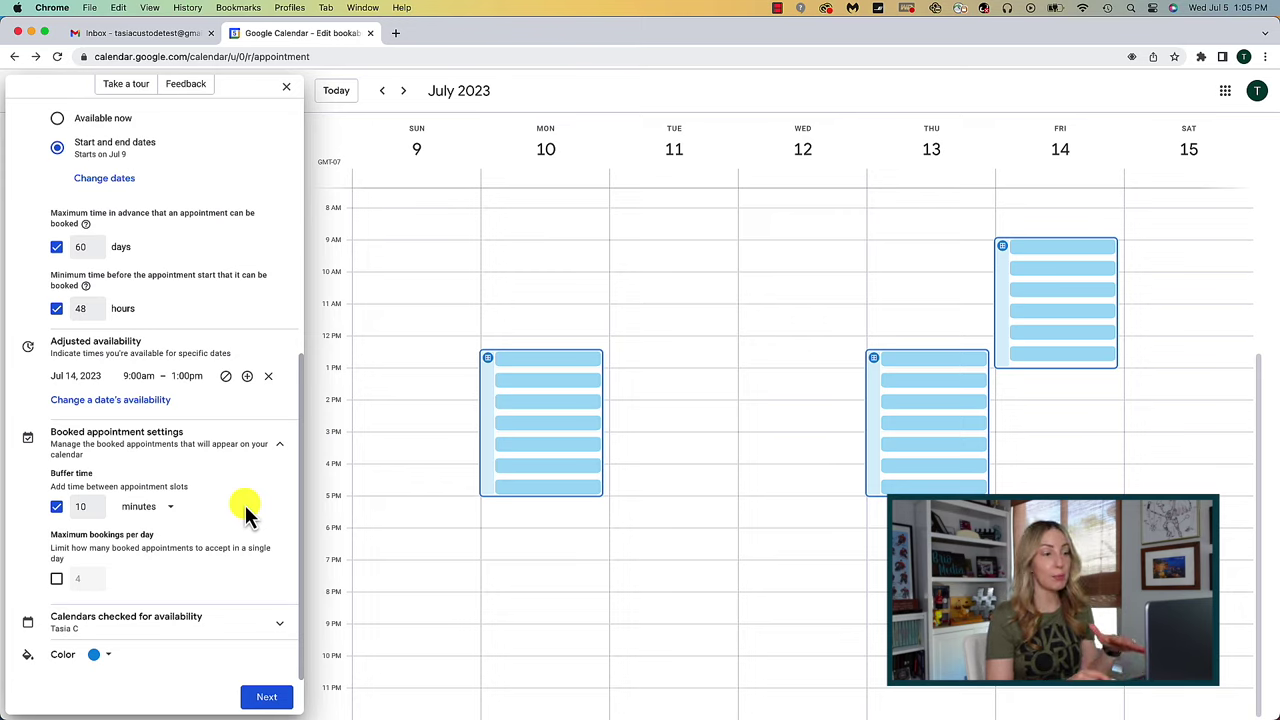
pyautogui.click(56, 580)
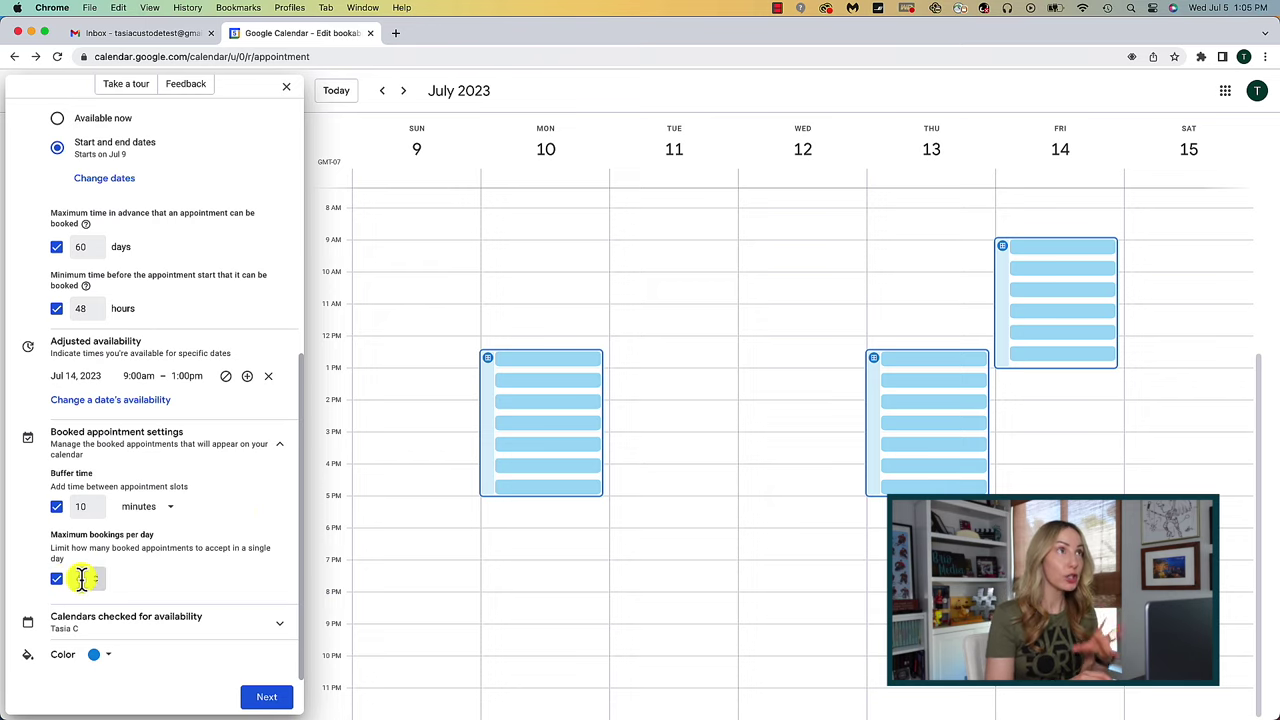
pyautogui.click(95, 575)
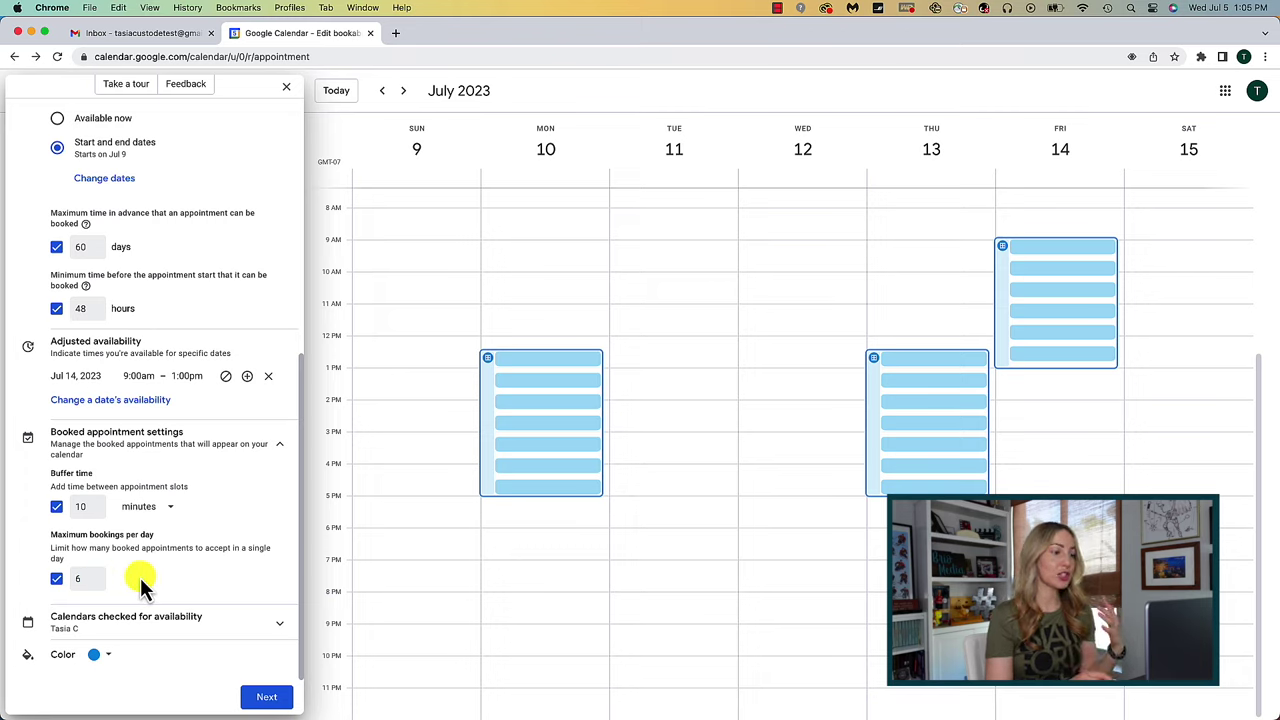
pyautogui.click(170, 625)
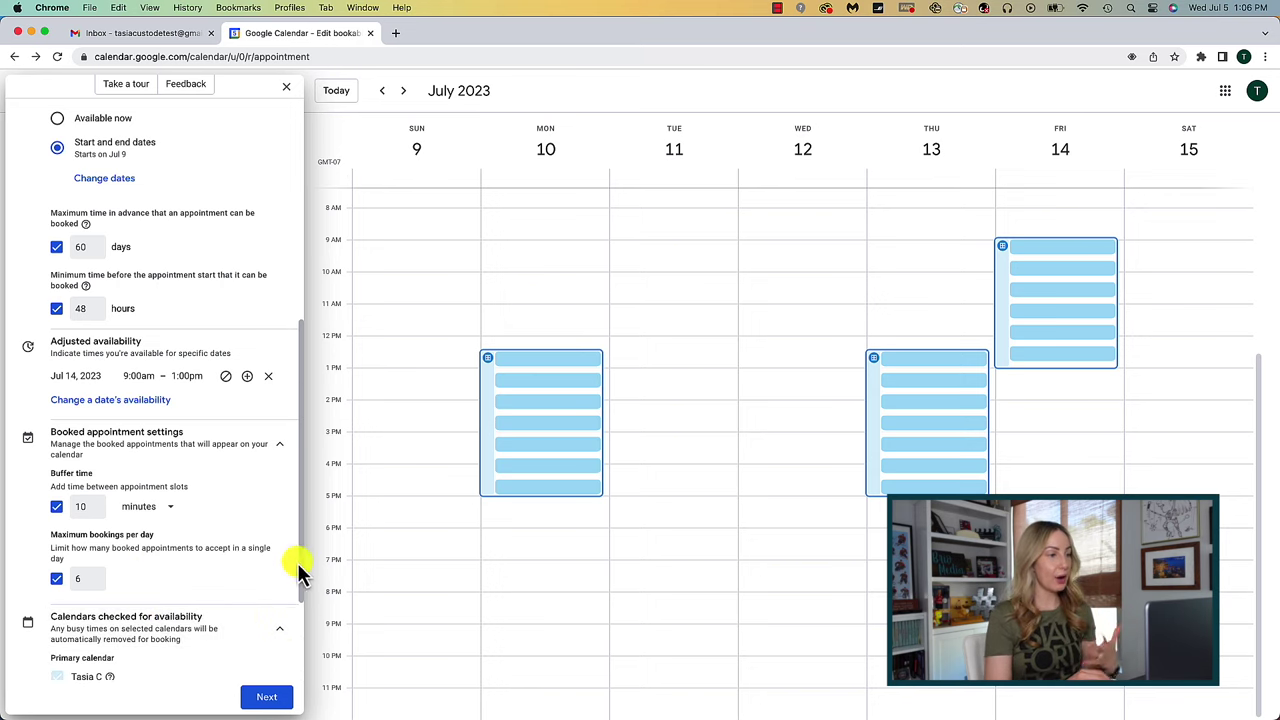
pyautogui.moveTo(305, 565); pyautogui.dragTo(306, 663)
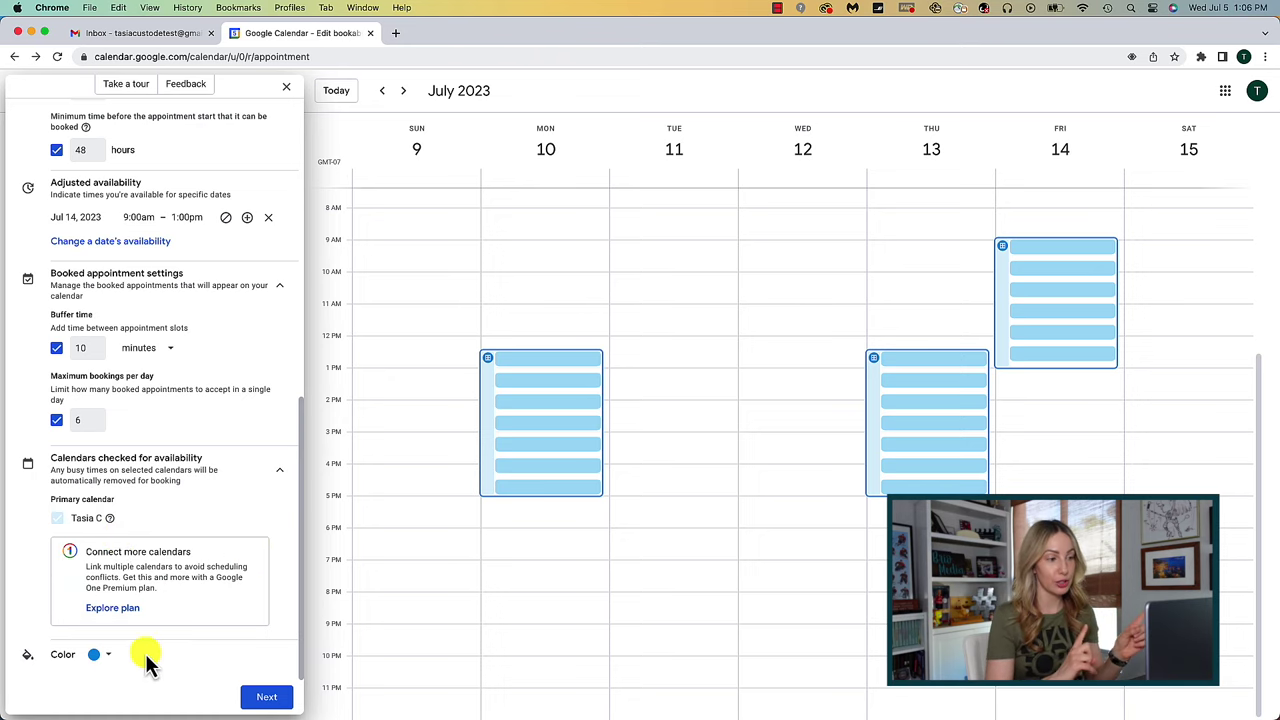
pyautogui.click(107, 656)
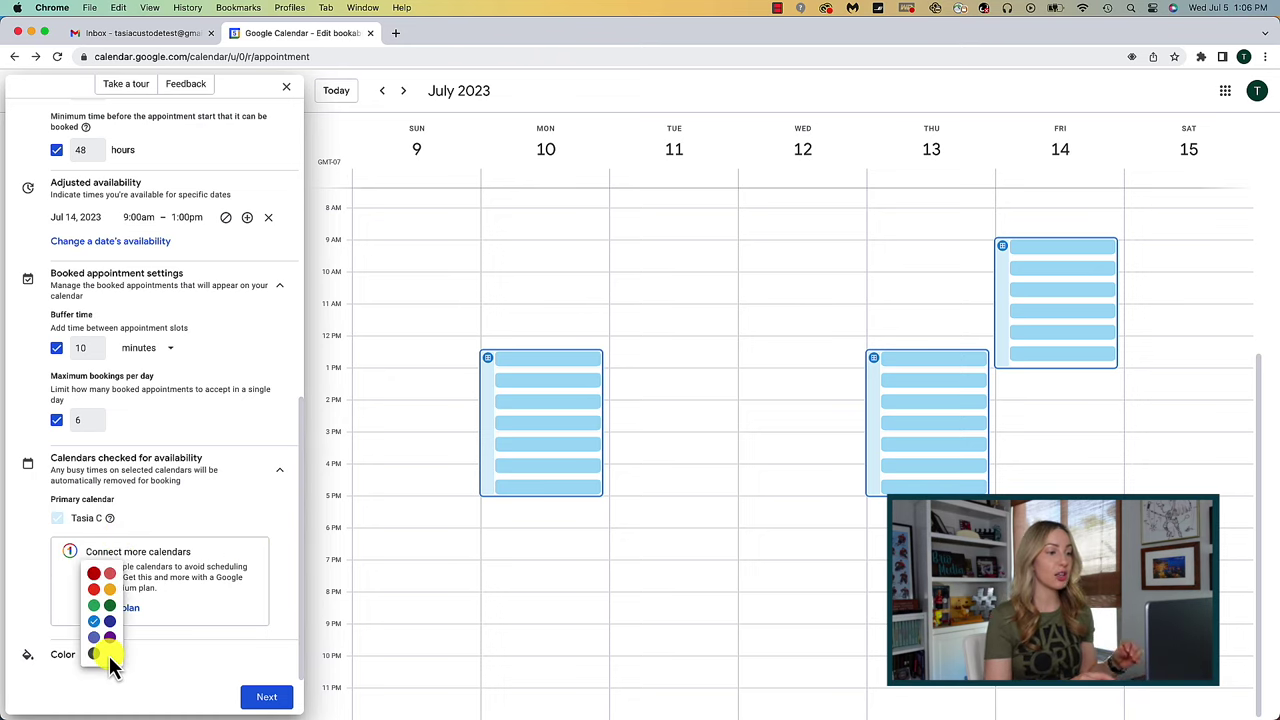
pyautogui.click(93, 638)
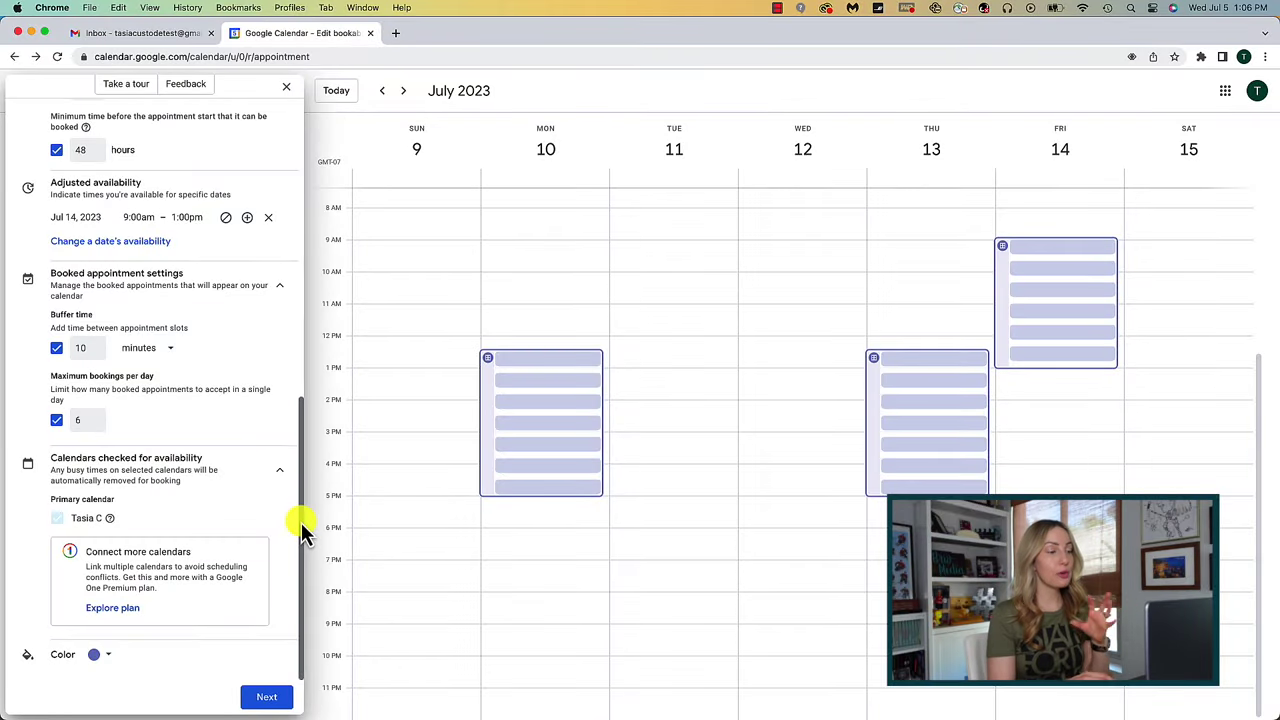
pyautogui.moveTo(301, 522); pyautogui.dragTo(296, 227)
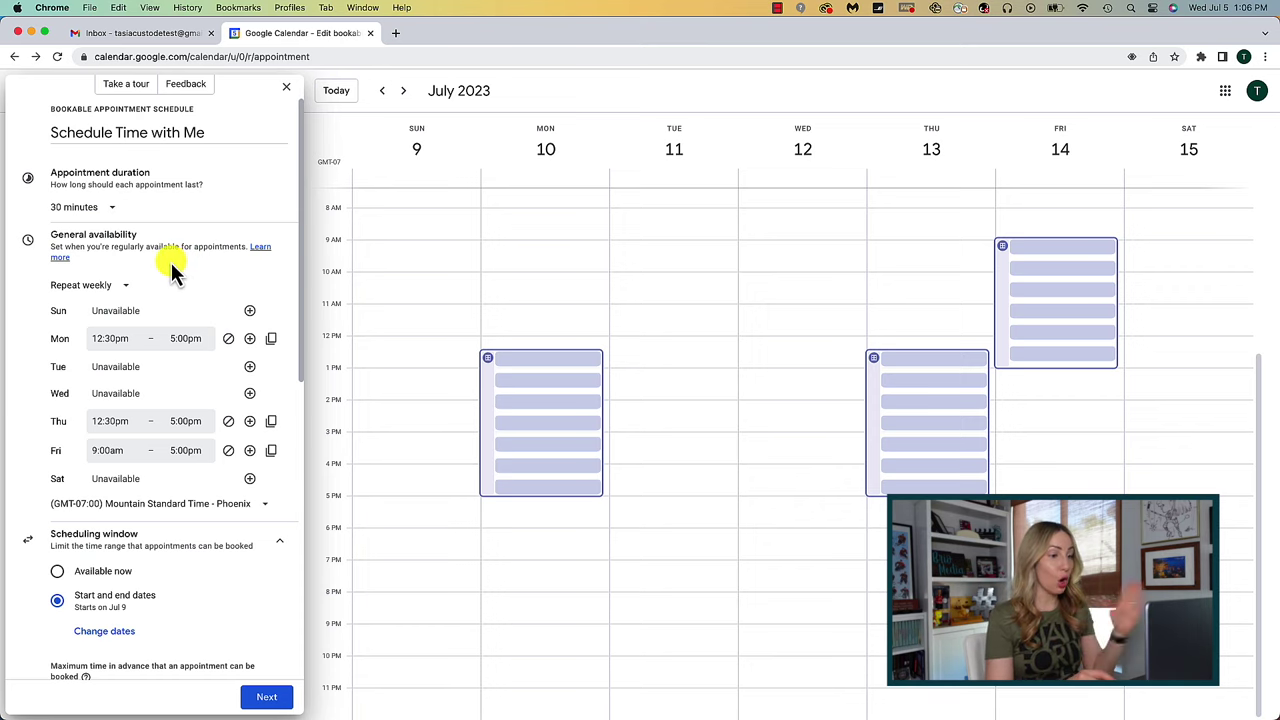
pyautogui.click(92, 287)
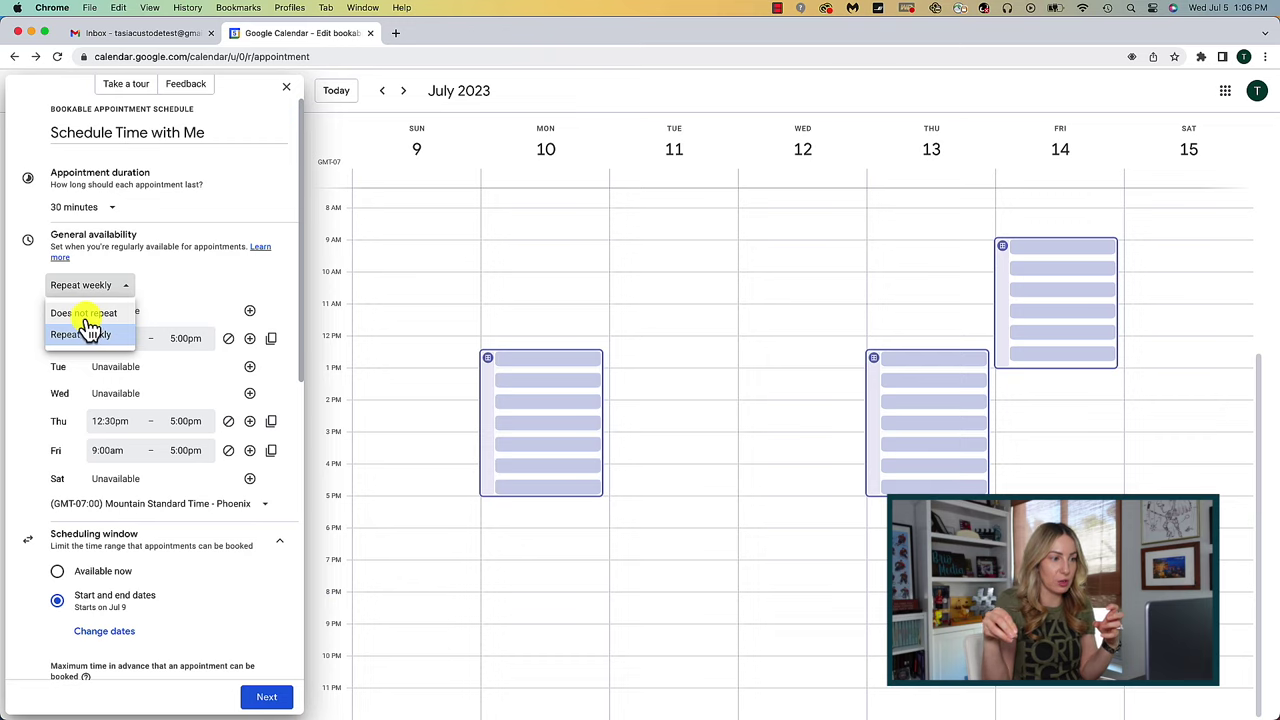
pyautogui.click(174, 287)
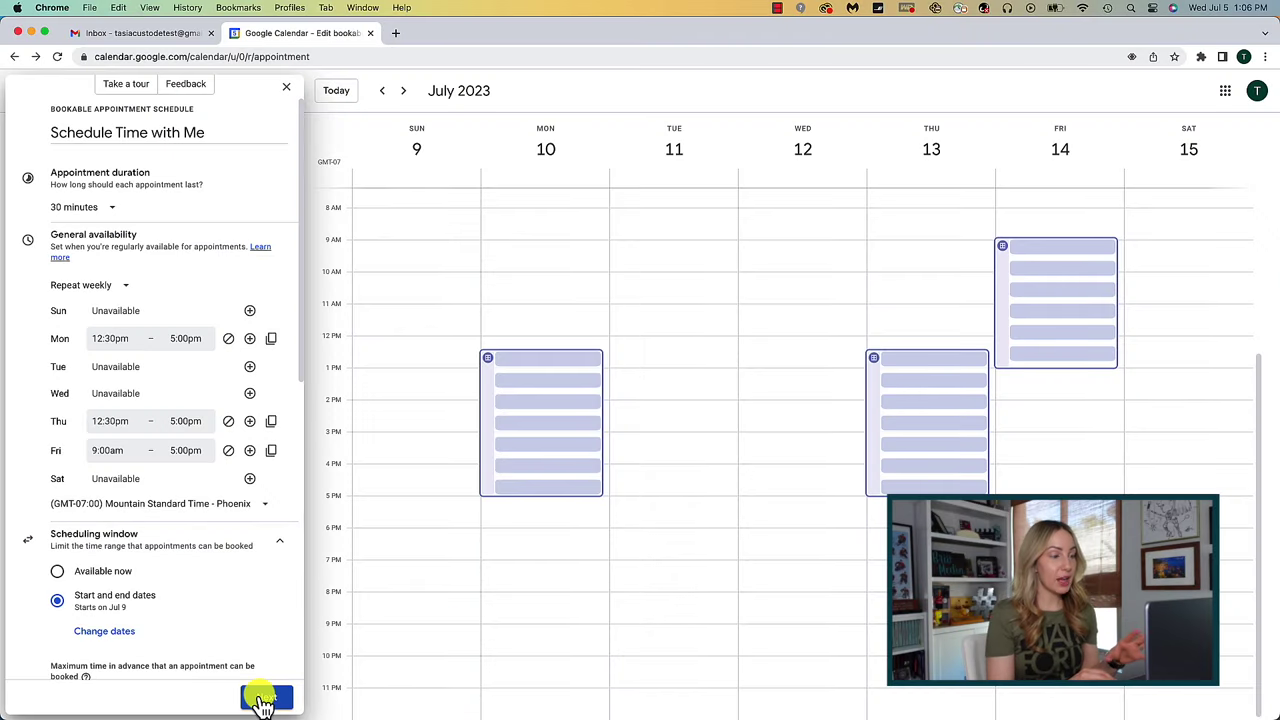
# Step: Move to the booking page settings and set Google Meet video conferencing as the meeting location
pyautogui.click(268, 697)
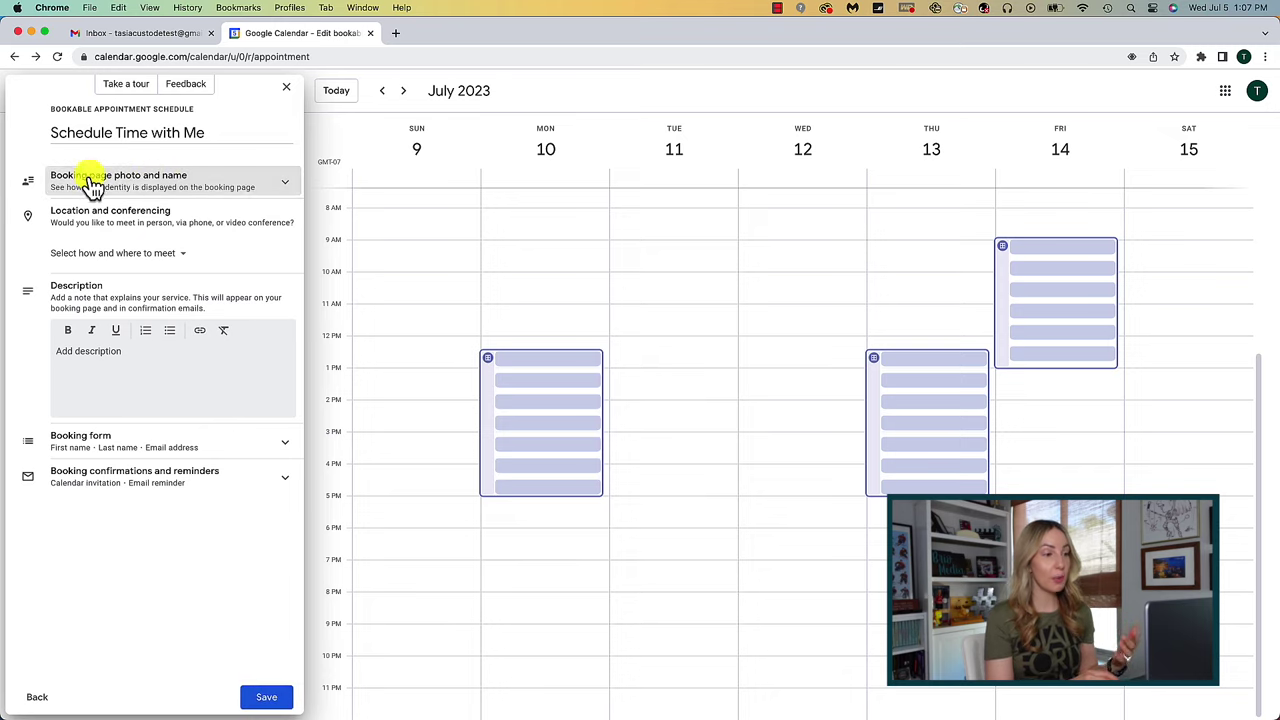
pyautogui.click(245, 197)
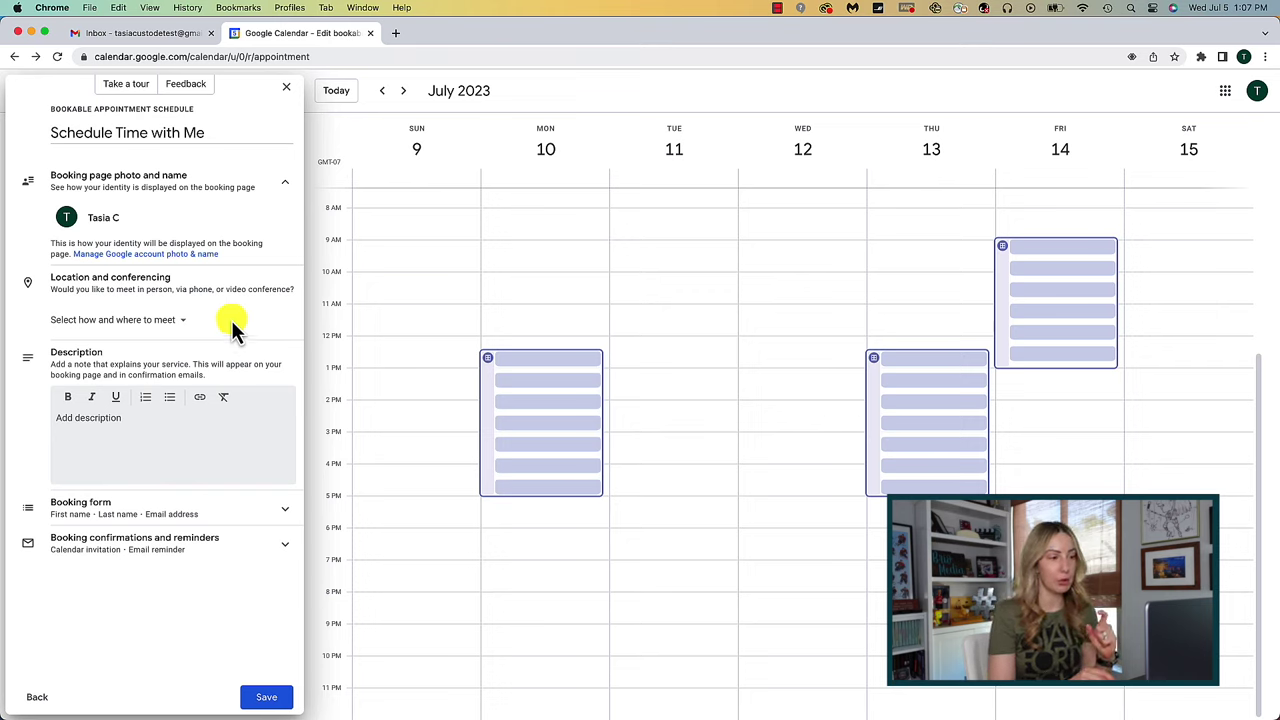
pyautogui.click(187, 322)
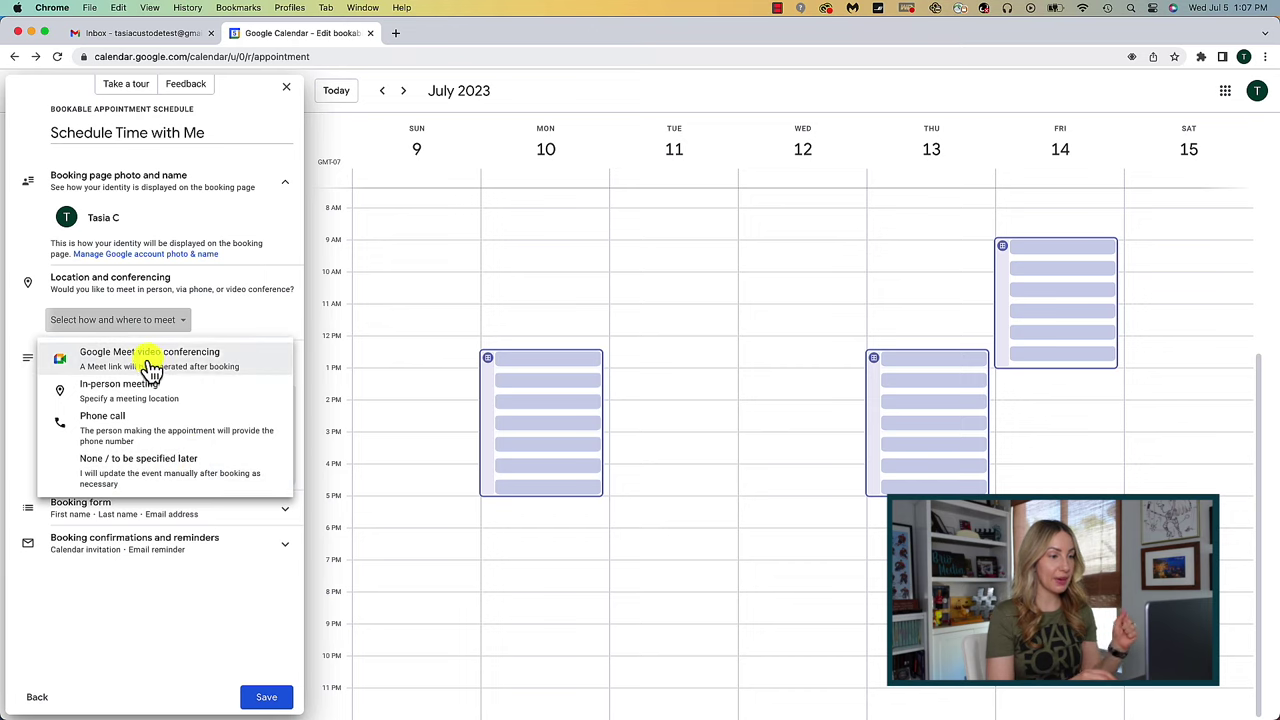
pyautogui.click(212, 362)
pyautogui.click(290, 335)
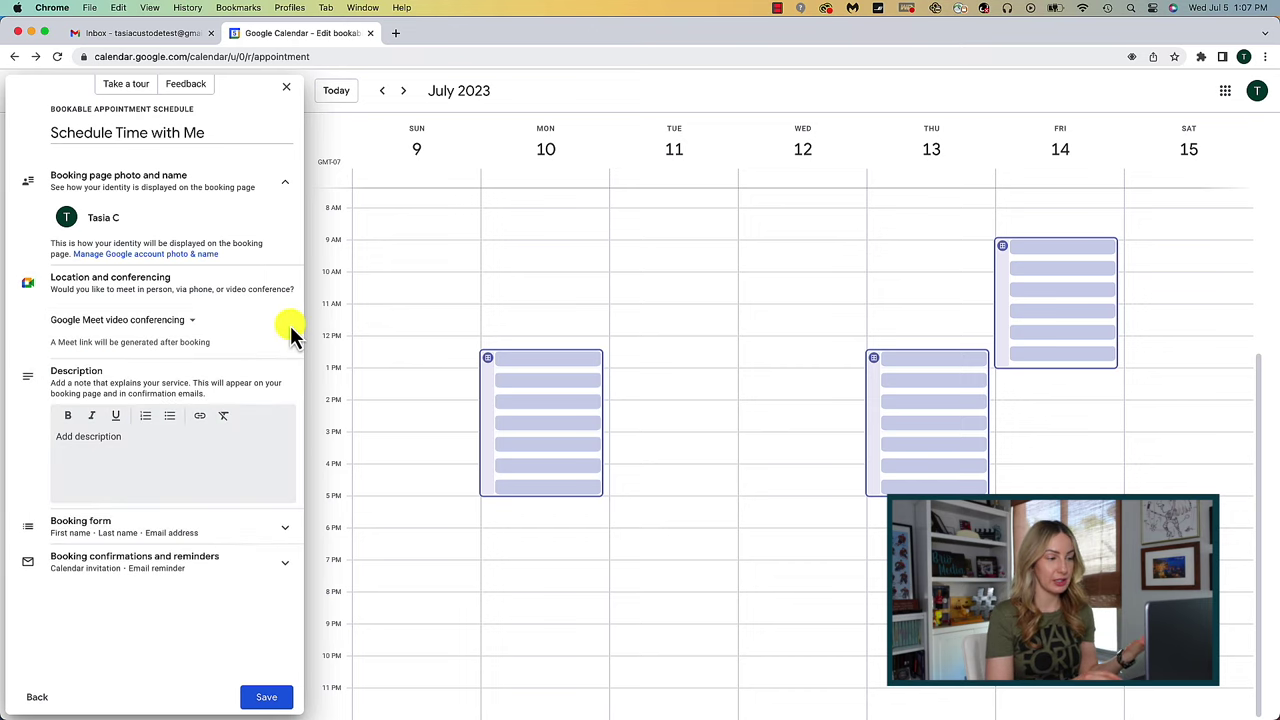
# Step: Write a booking page description warning of a 5-minute grace period before no-show meetings are cancelled
pyautogui.click(62, 440)
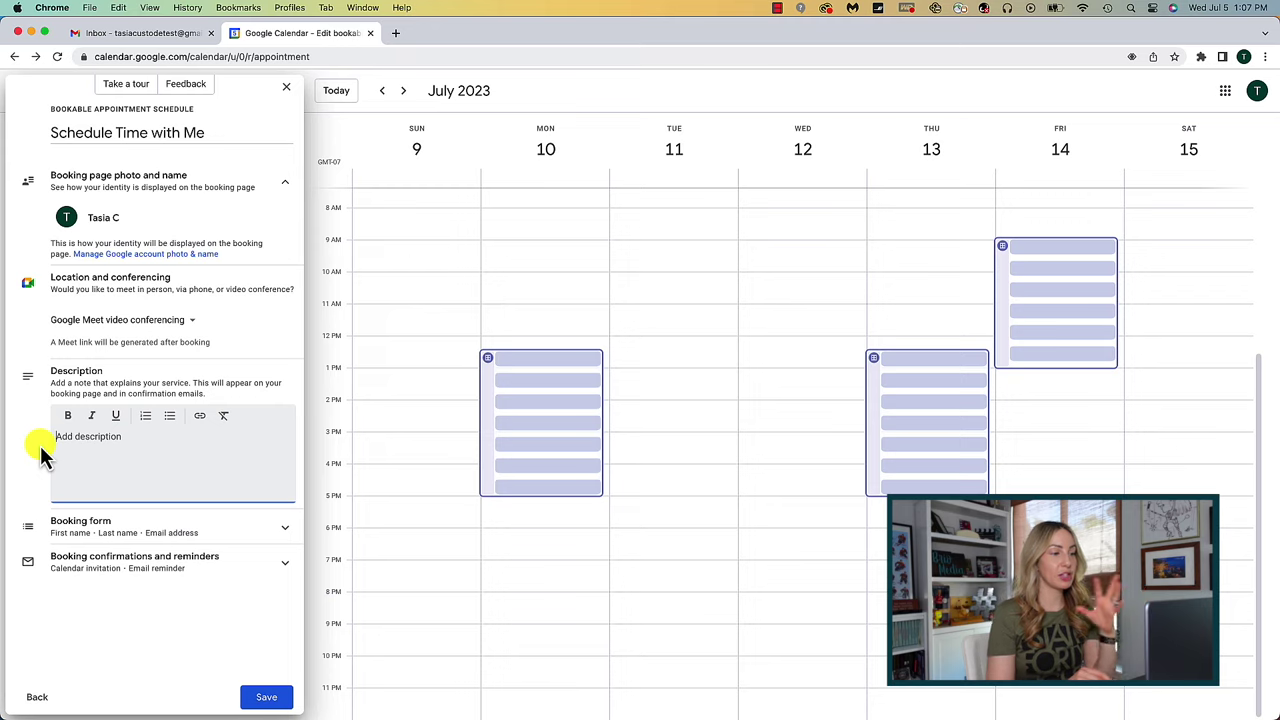
pyautogui.write('Please note, there is a 5 minute grace period for')
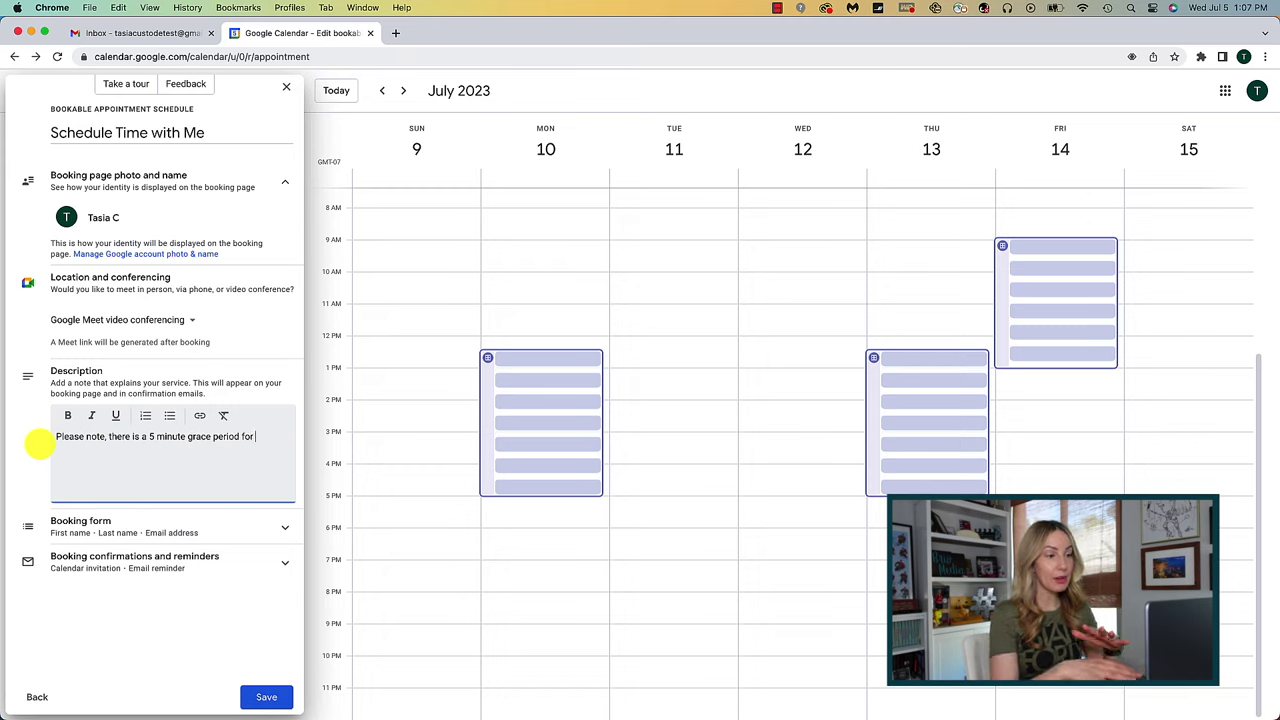
pyautogui.write('the party')
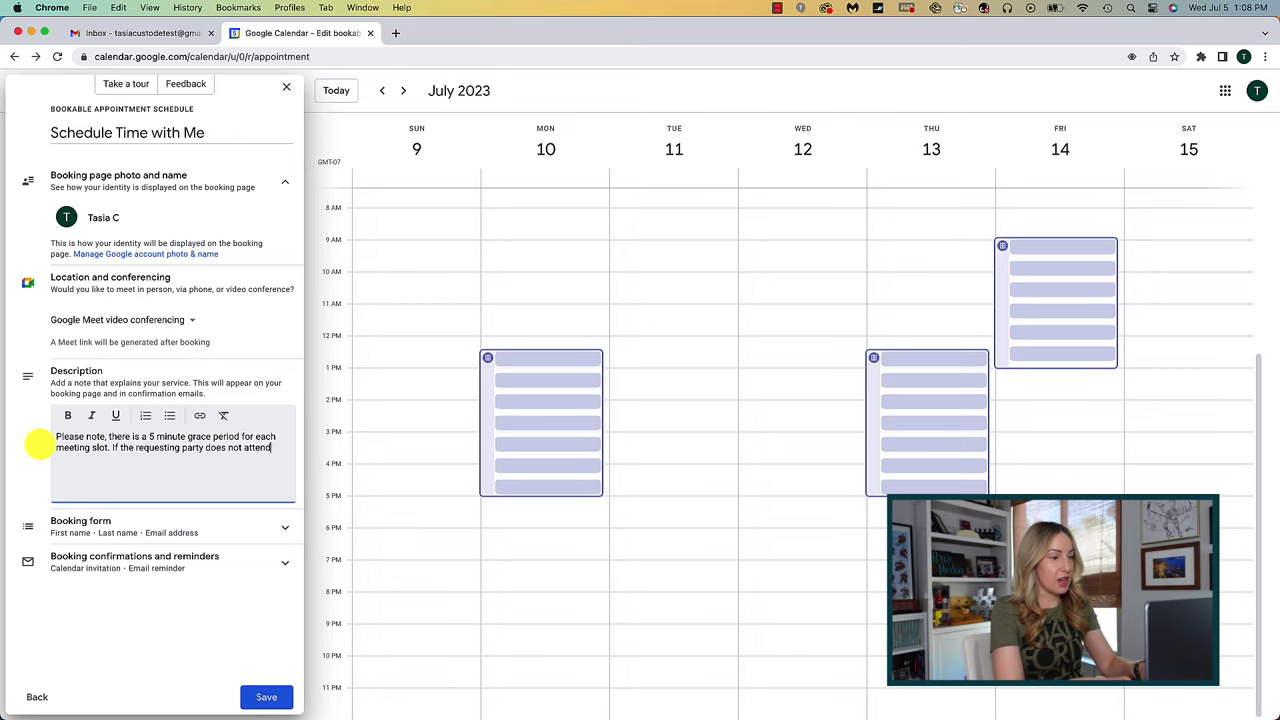
pyautogui.write('in')
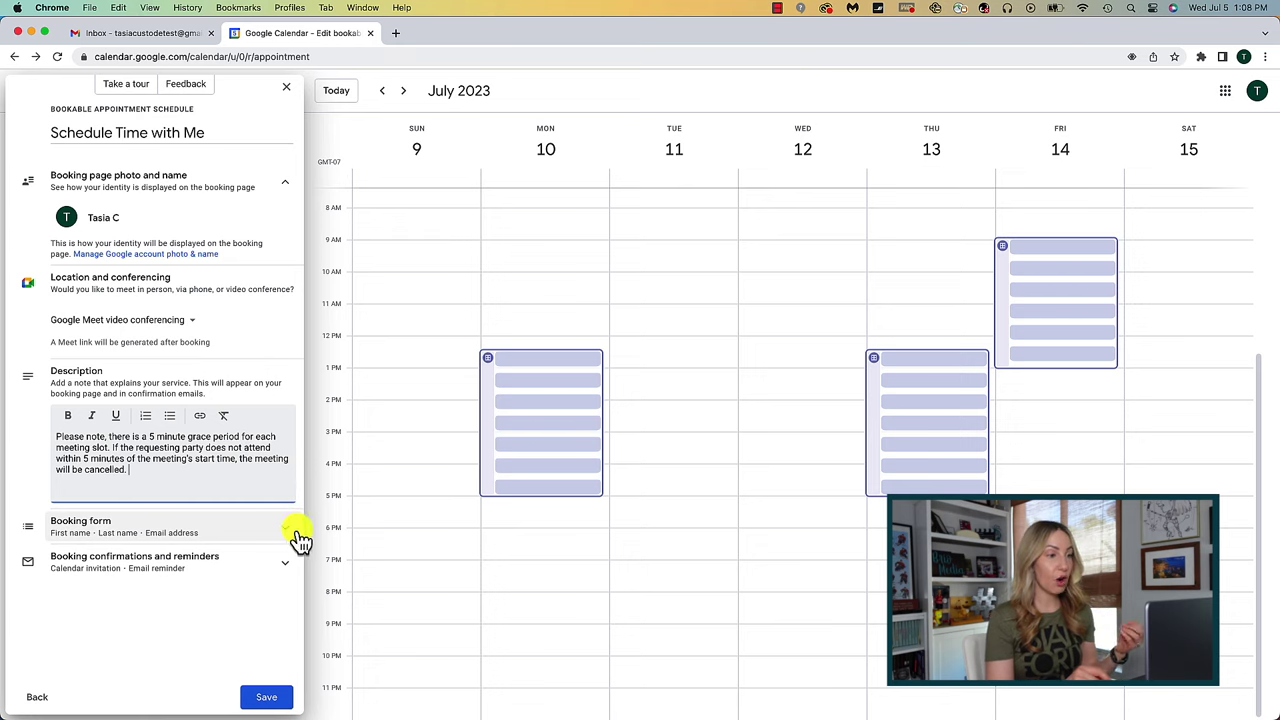
pyautogui.click(295, 533)
# Step: Add a custom booking form question labelled 'Meeting Purpose' and mark it required
pyautogui.scroll(-1, 300, 560)
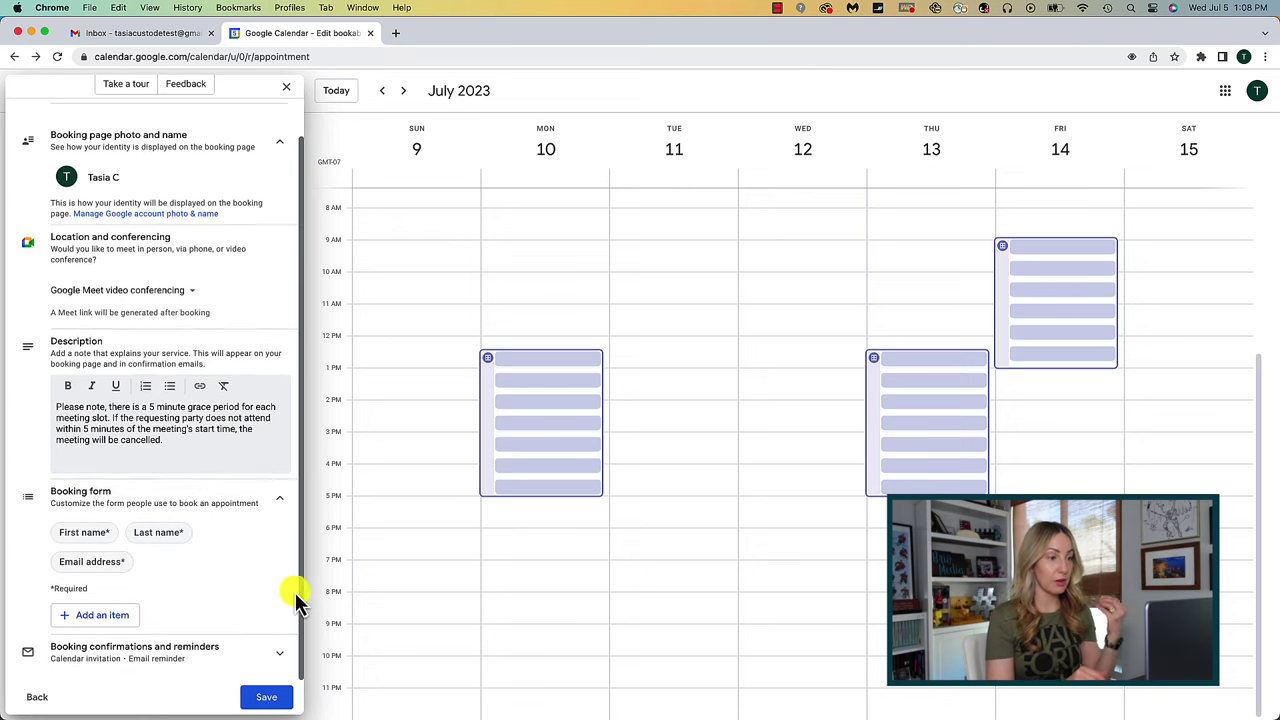
pyautogui.click(103, 620)
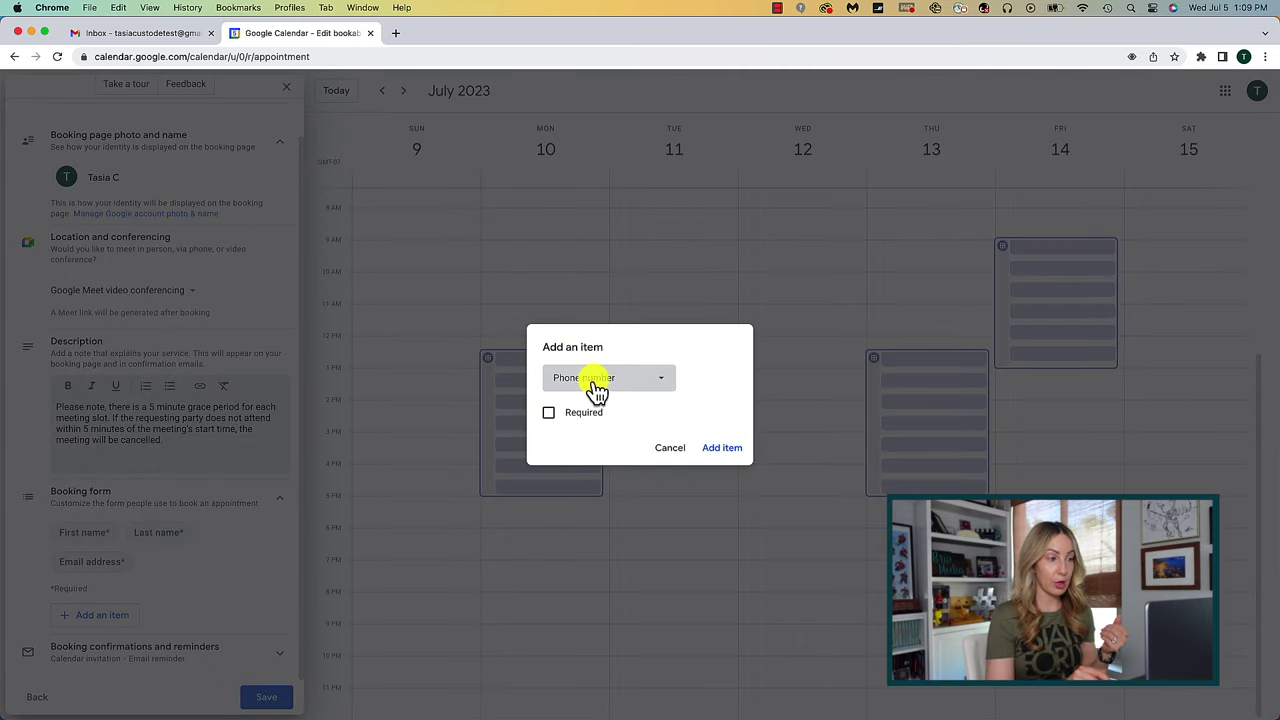
pyautogui.click(650, 388)
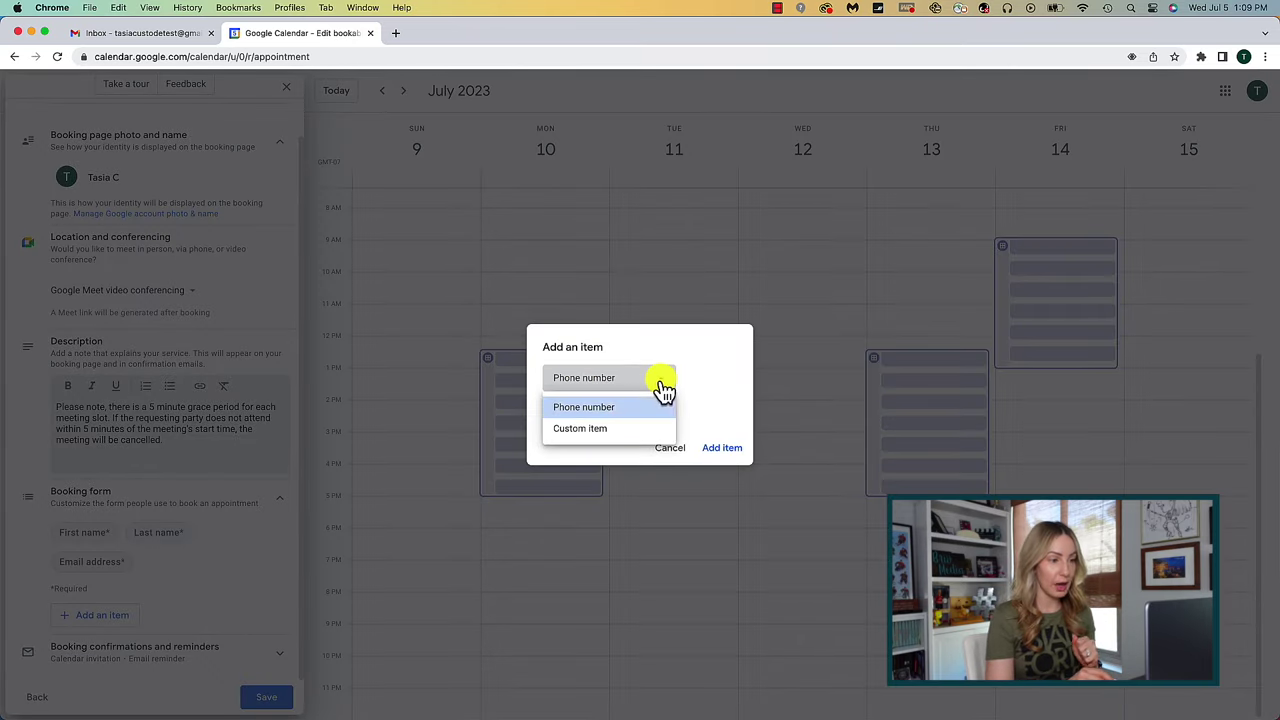
pyautogui.click(622, 432)
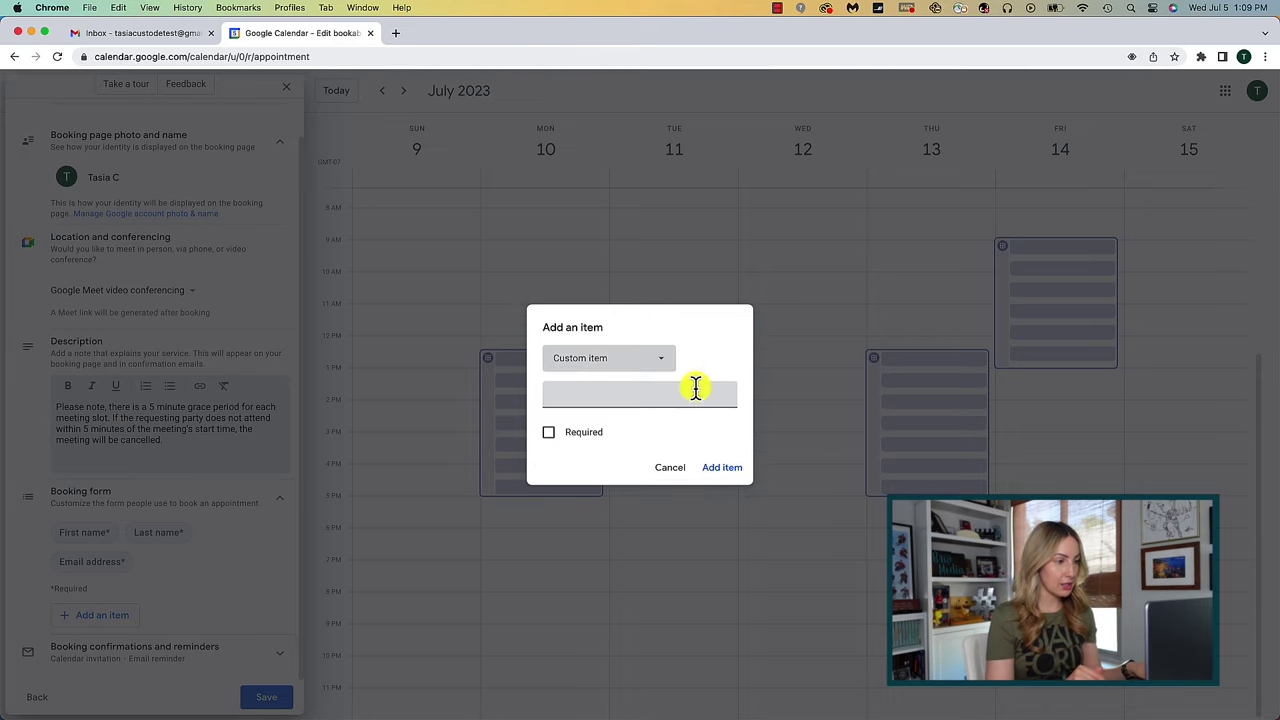
pyautogui.click(626, 400)
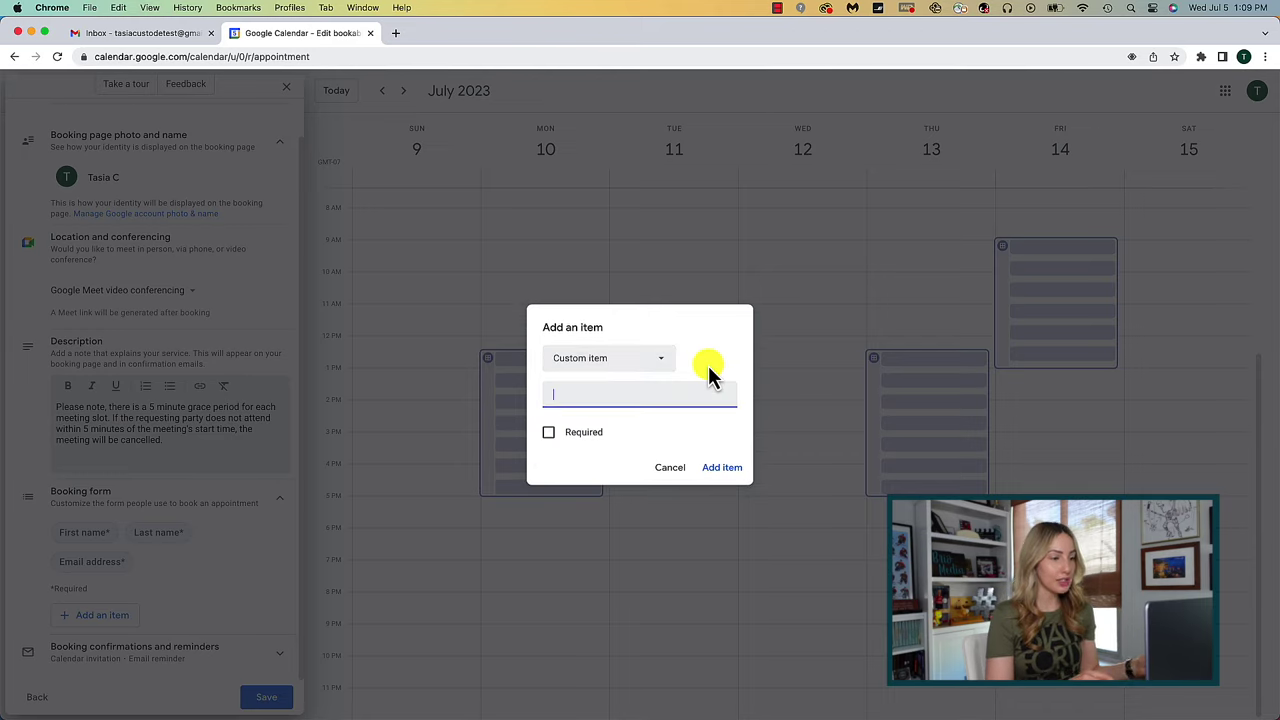
pyautogui.write('Meeting Purpose')
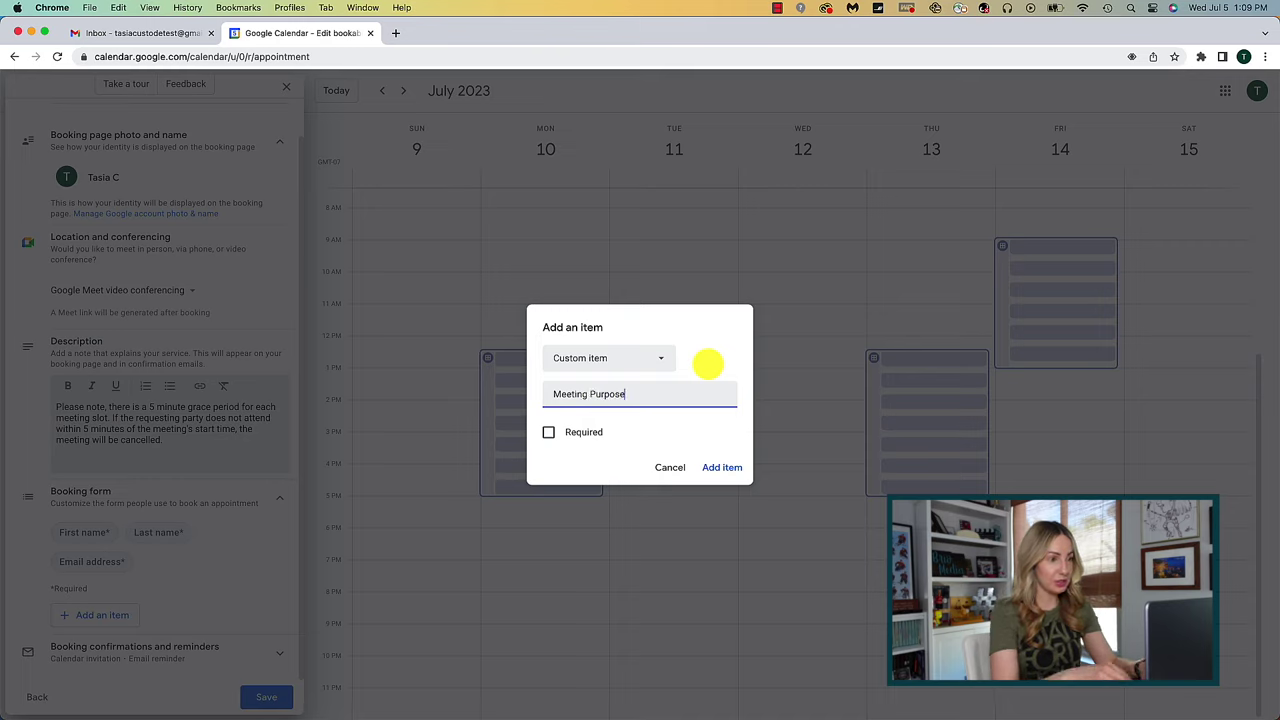
pyautogui.click(548, 432)
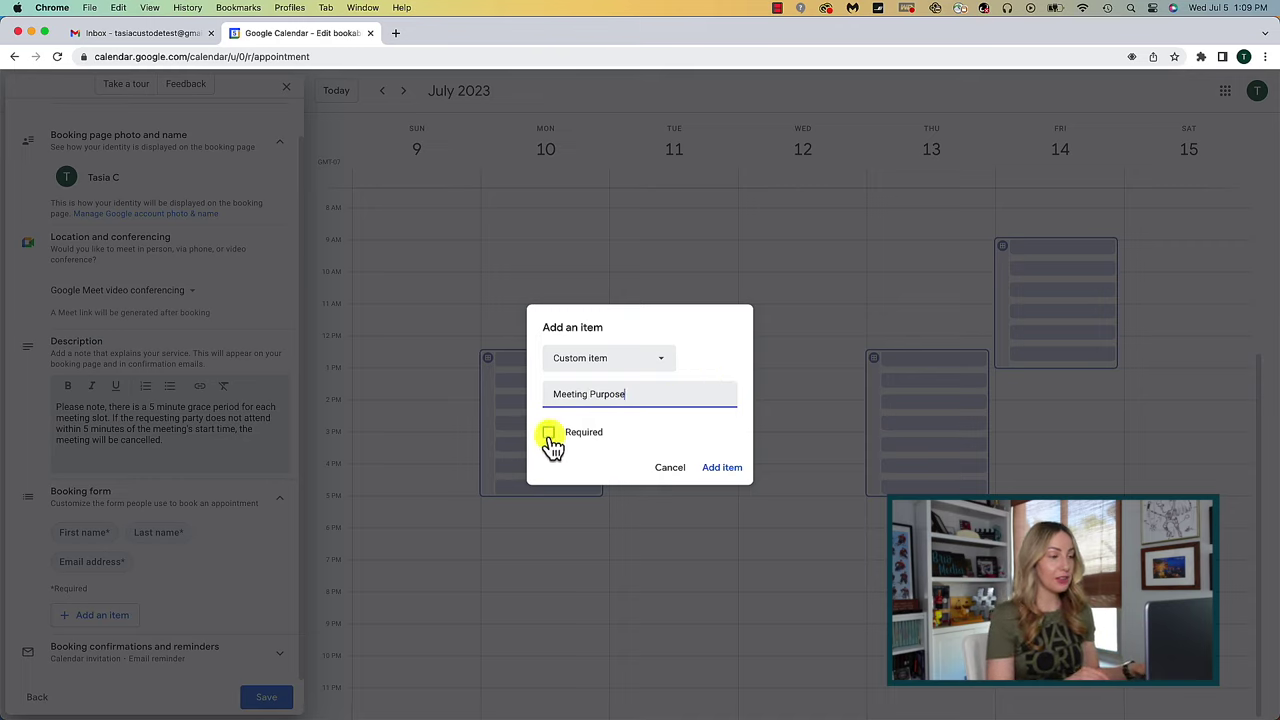
pyautogui.click(722, 468)
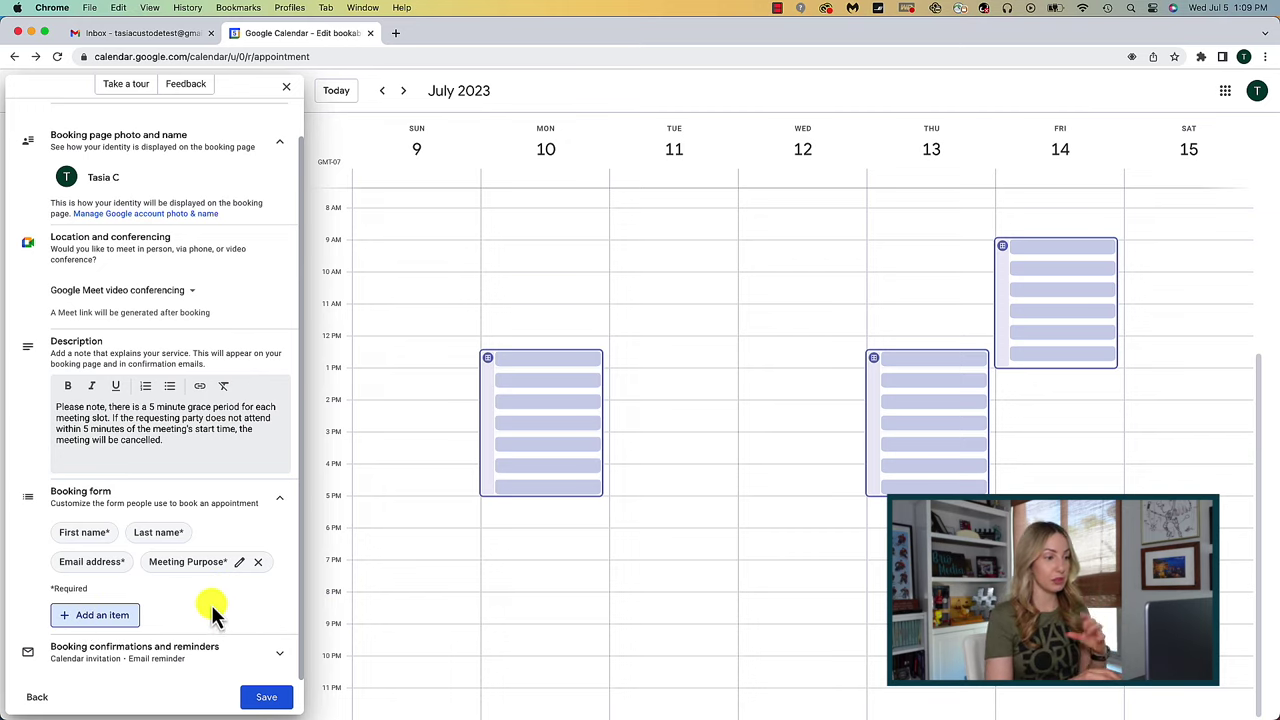
pyautogui.click(248, 651)
# Step: Review the calendar invitation option under confirmations and reminders, then save the appointment schedule
pyautogui.moveTo(298, 552); pyautogui.dragTo(295, 678)
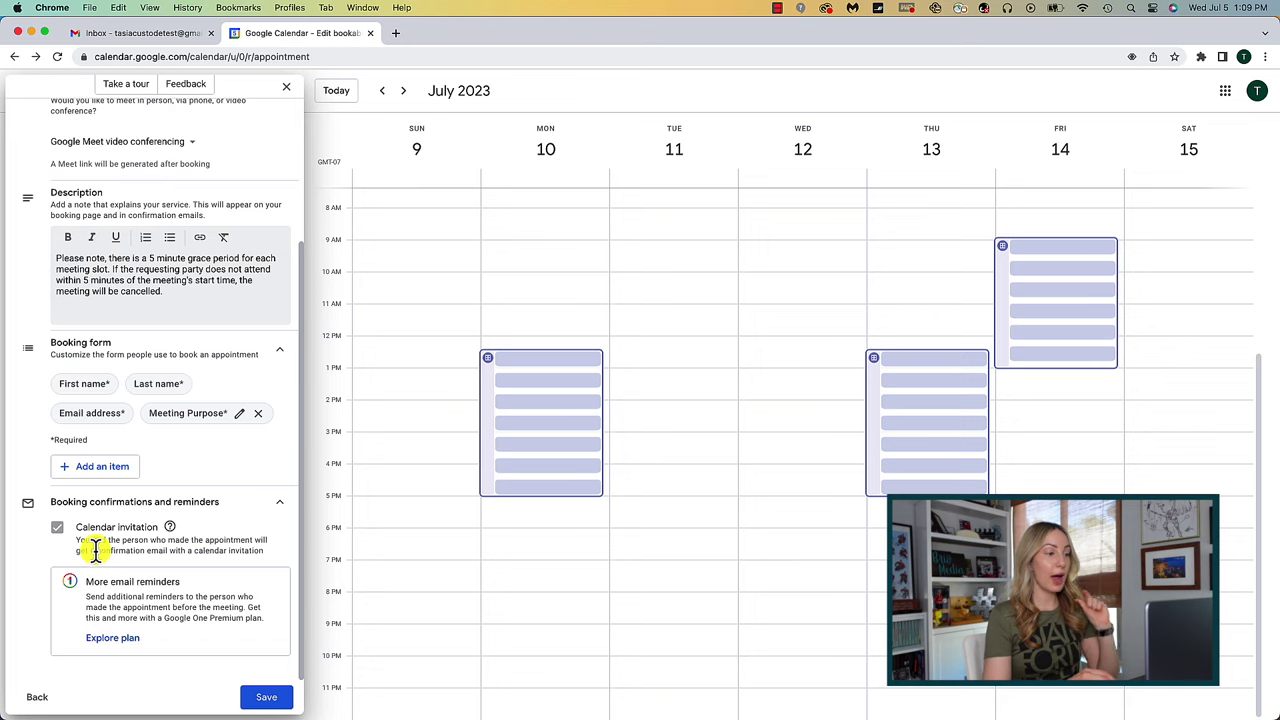
pyautogui.moveTo(77, 541); pyautogui.dragTo(277, 562)
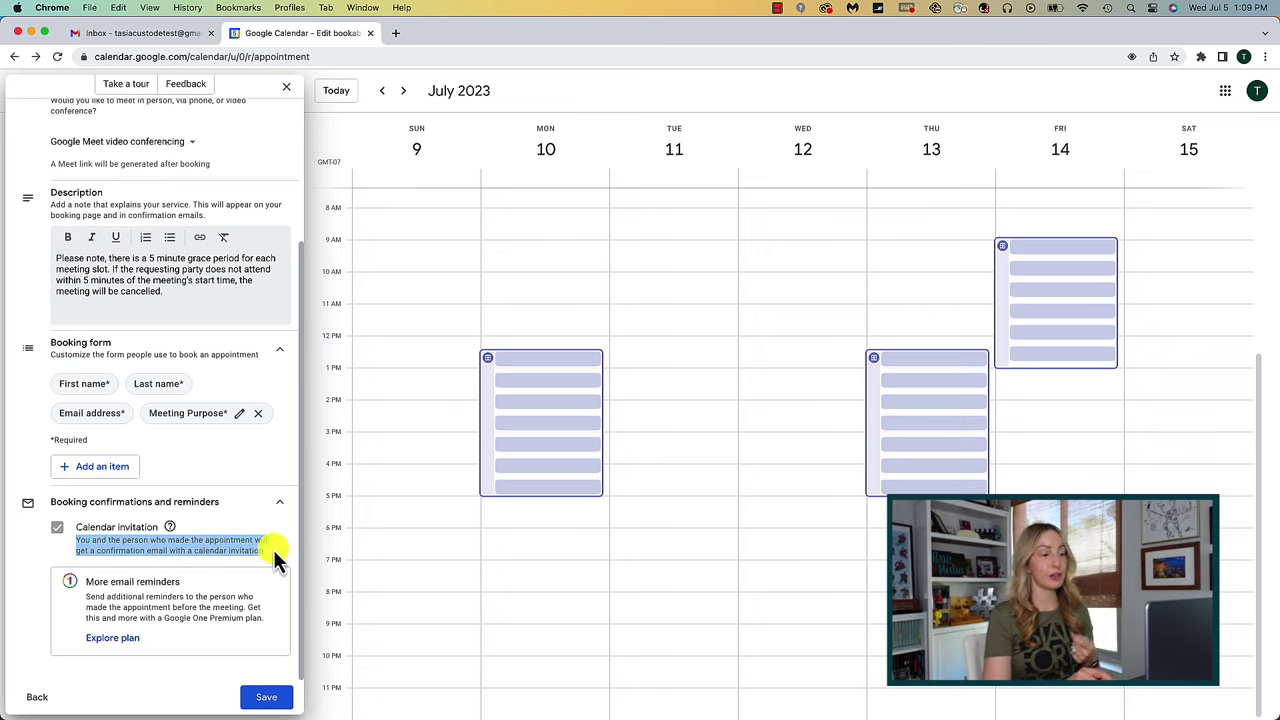
pyautogui.click(277, 562)
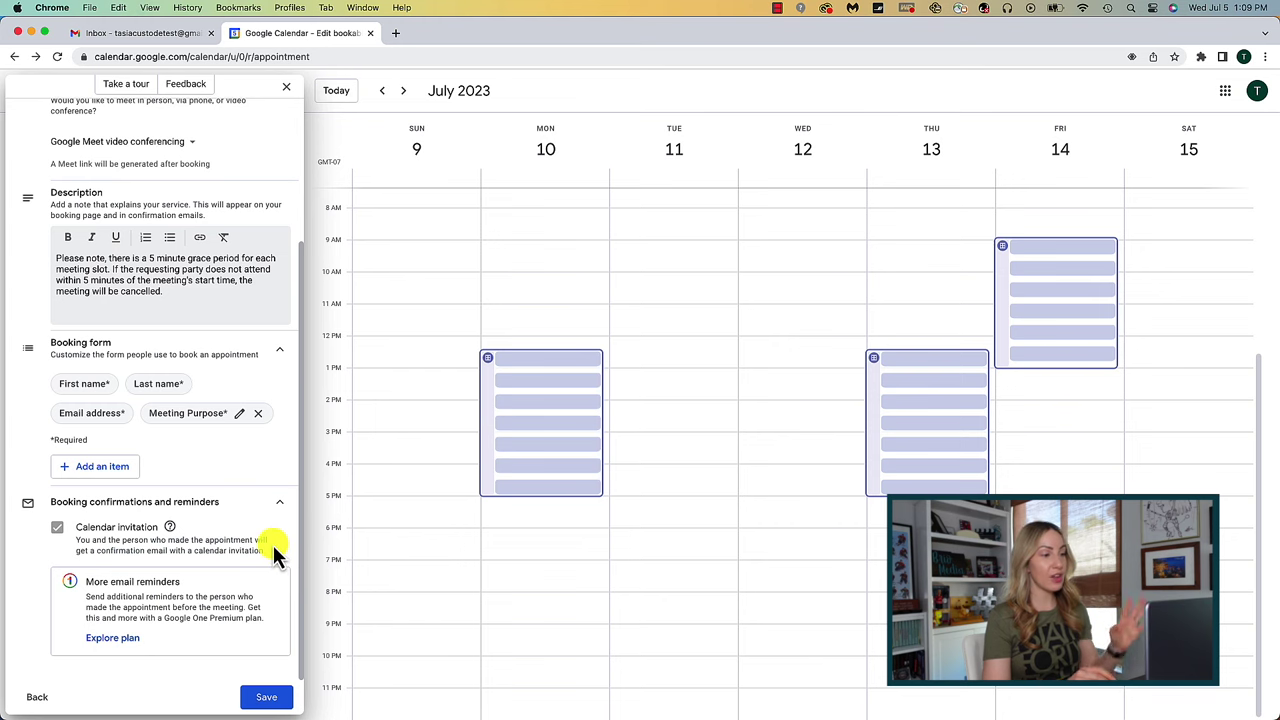
pyautogui.click(267, 698)
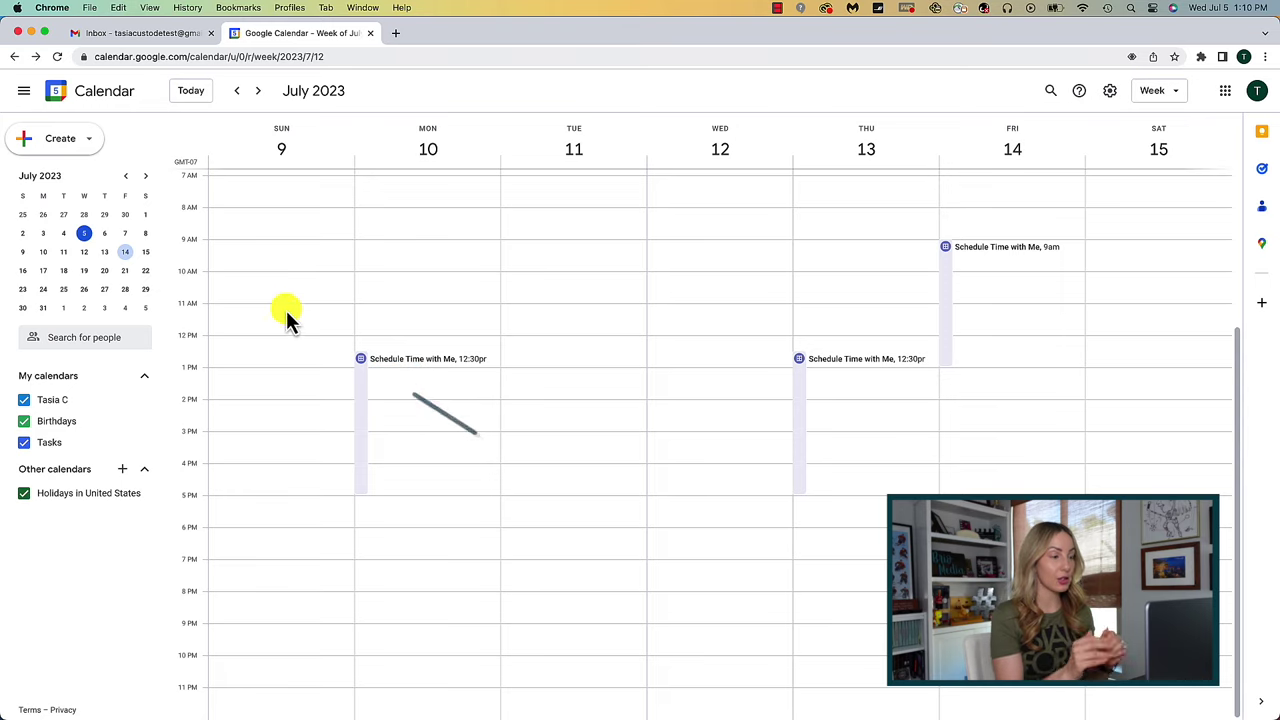
# Step: Open Monday's Schedule Time with Me block to see its 30-minute Google Meet summary card
pyautogui.click(399, 371)
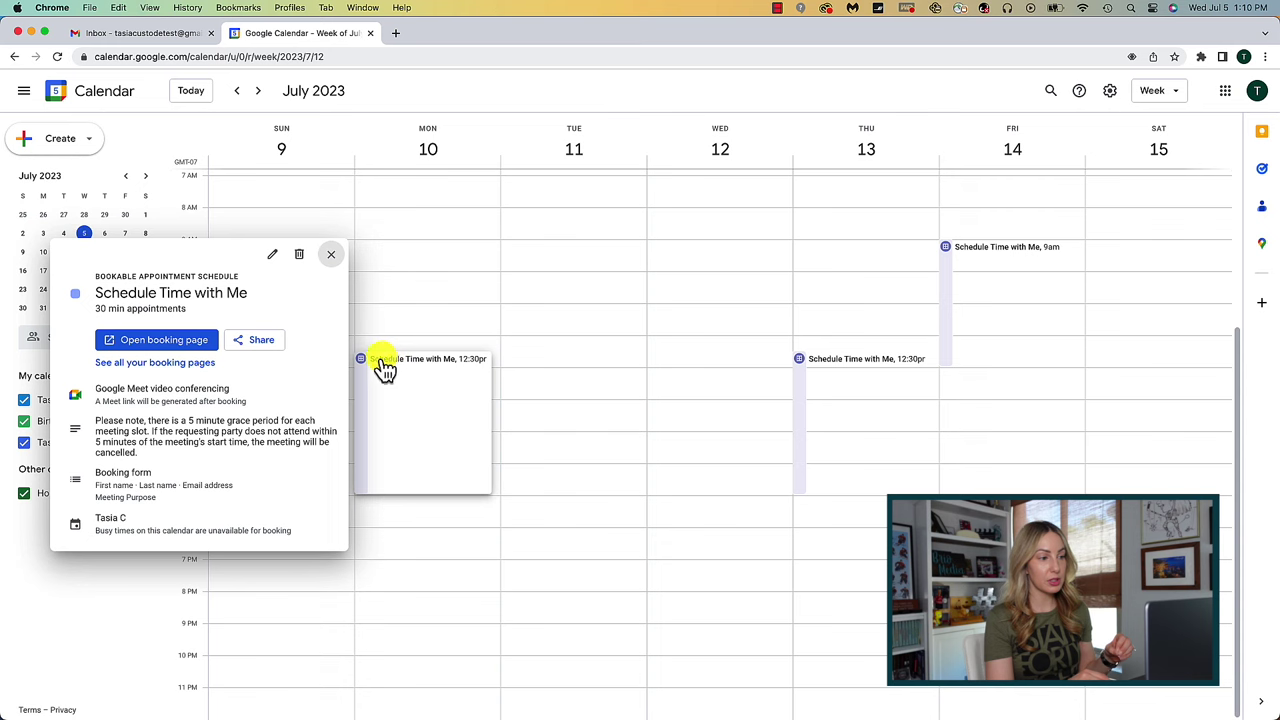
# Step: Preview the booking page as visitors see it and check the following week's slots
pyautogui.click(167, 342)
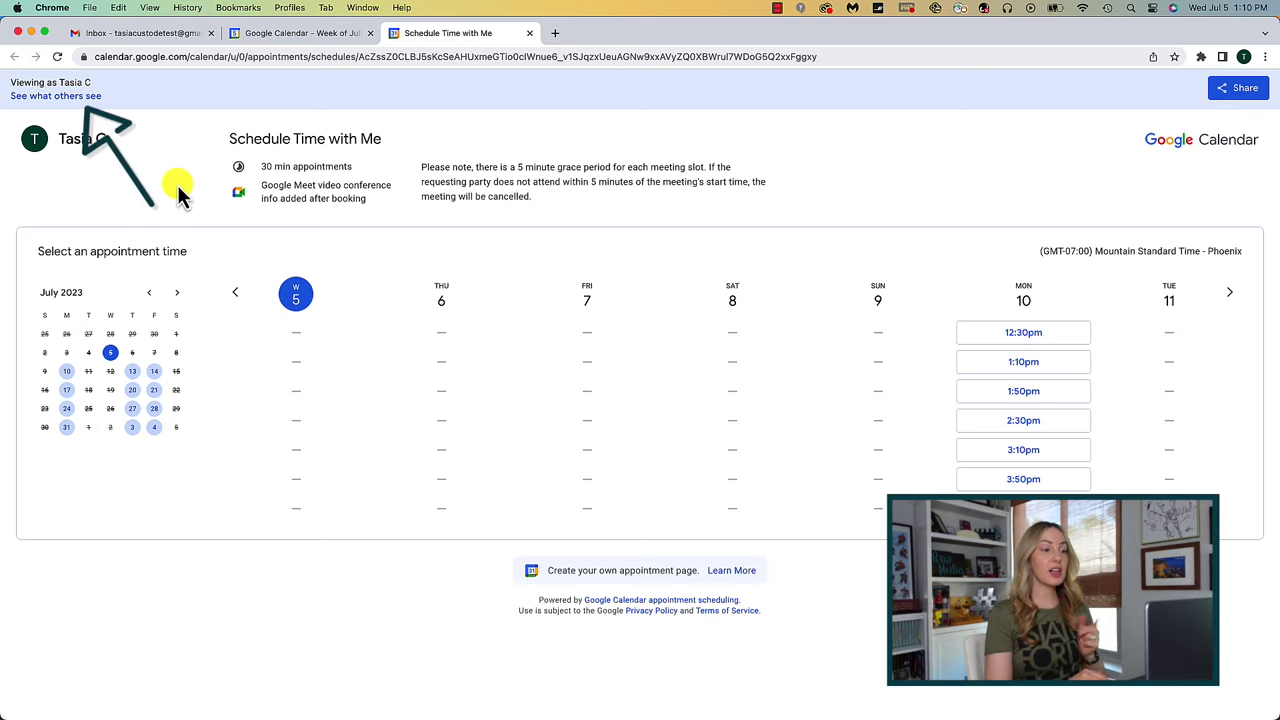
pyautogui.click(67, 96)
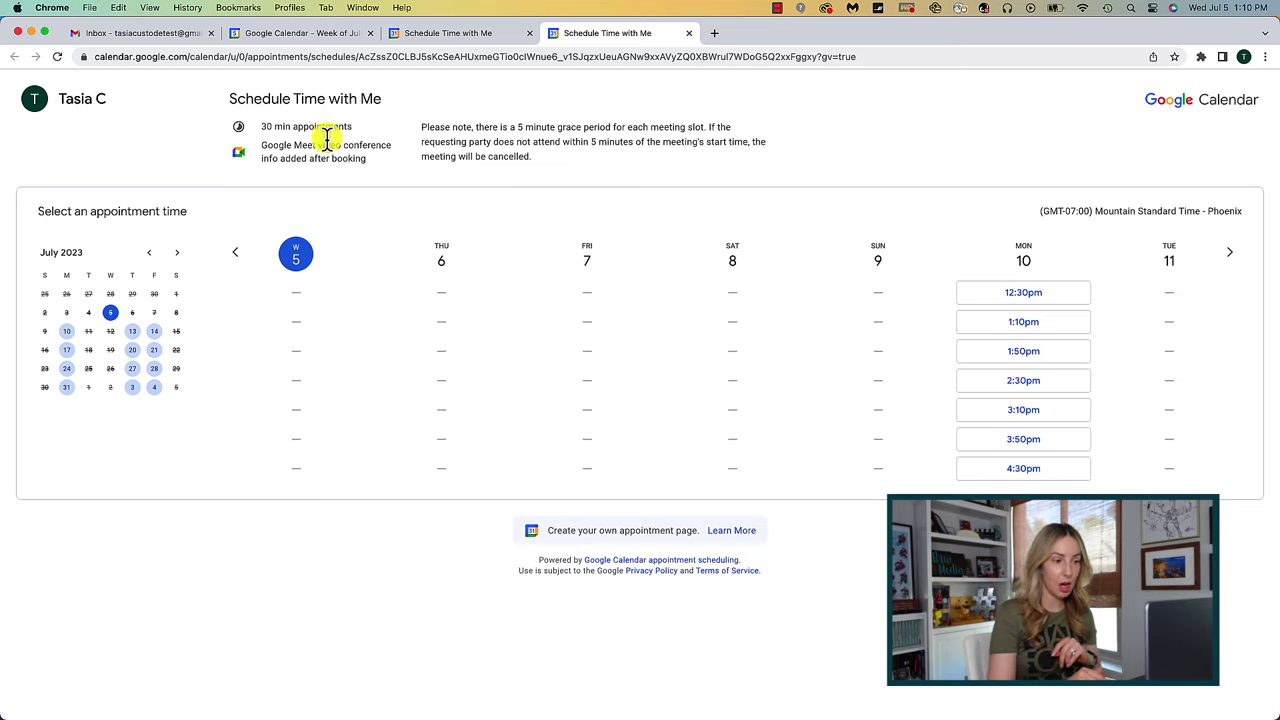
pyautogui.click(1232, 255)
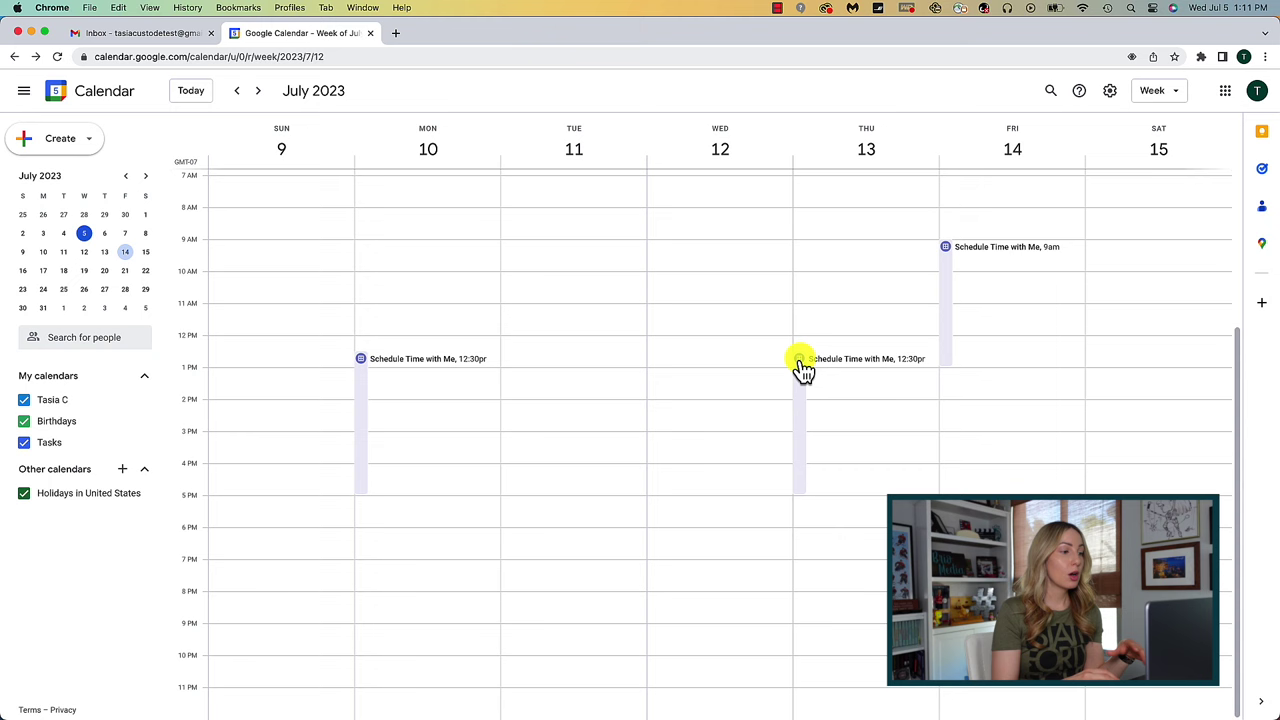
# Step: Copy the booking page link from the sharing options of Thursday's Schedule Time with Me block
pyautogui.click(803, 369)
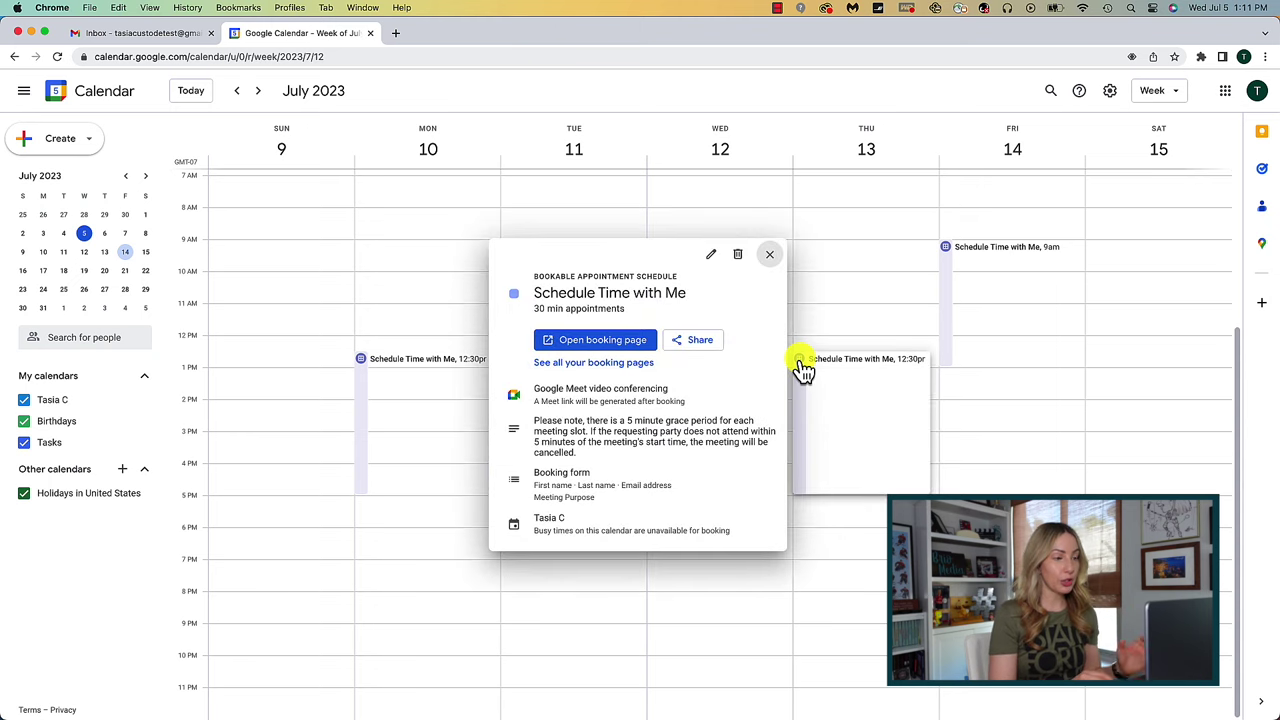
pyautogui.click(701, 346)
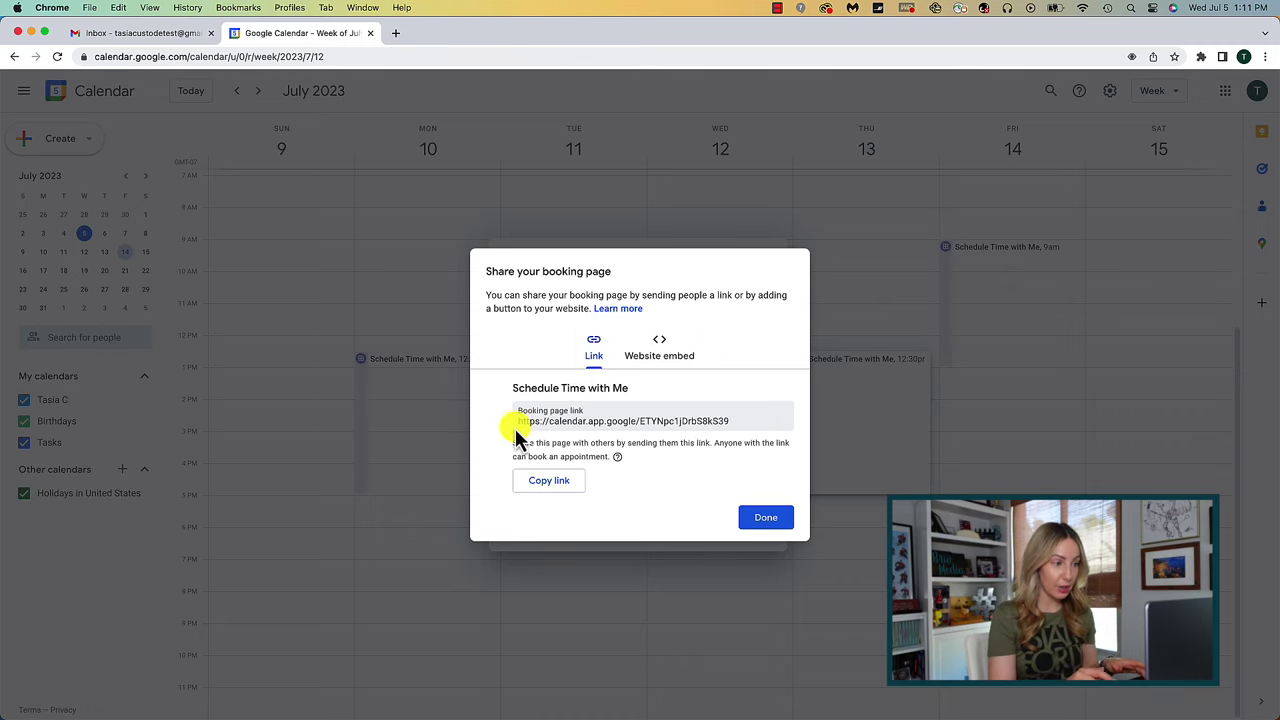
pyautogui.click(540, 485)
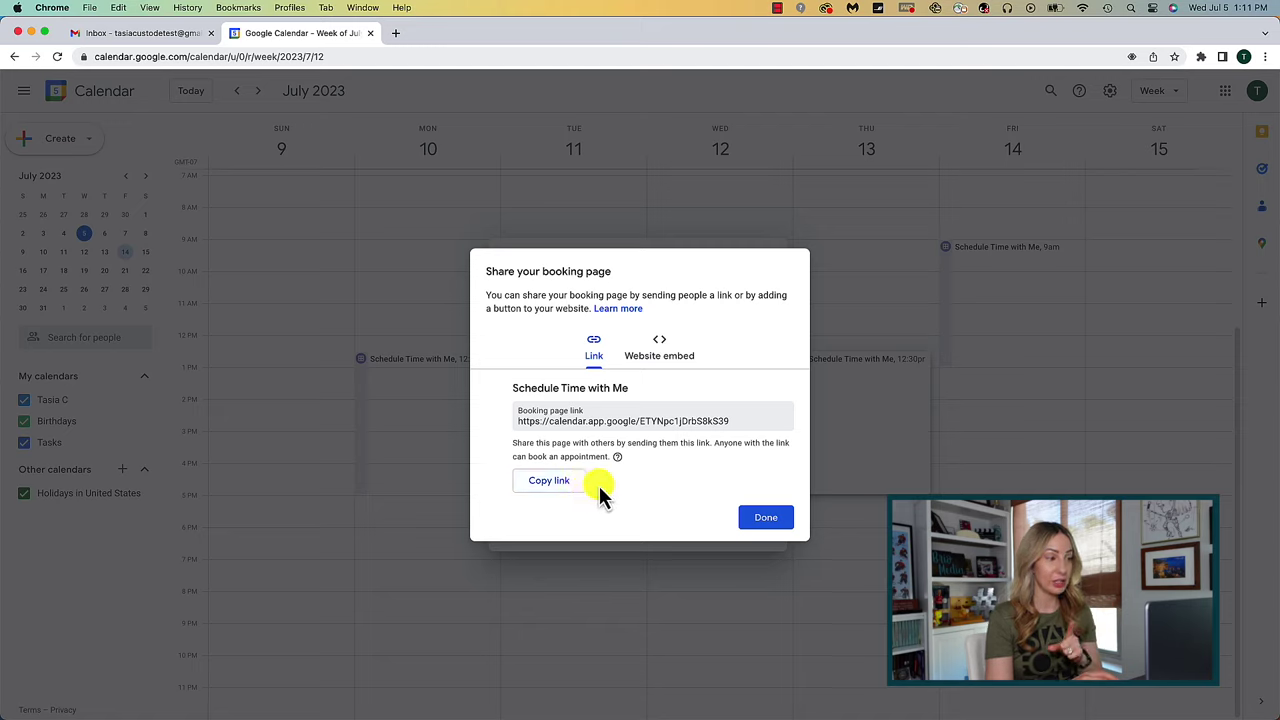
pyautogui.click(665, 349)
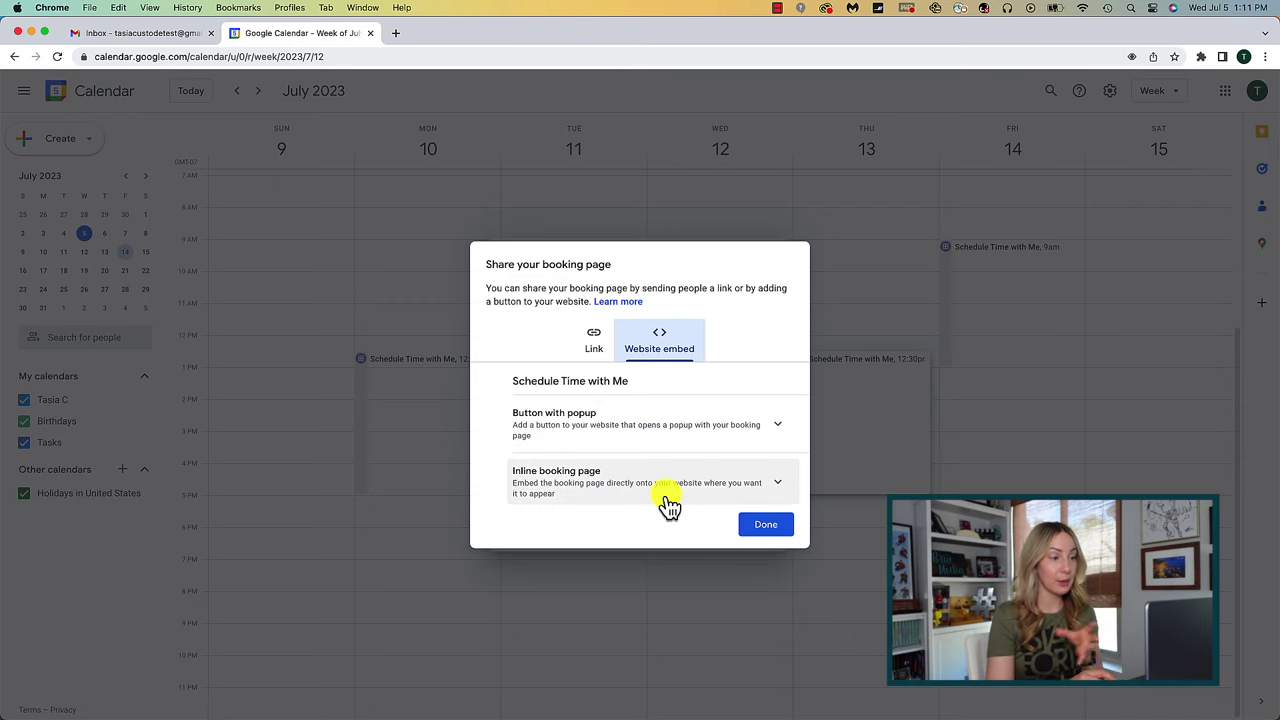
pyautogui.click(588, 339)
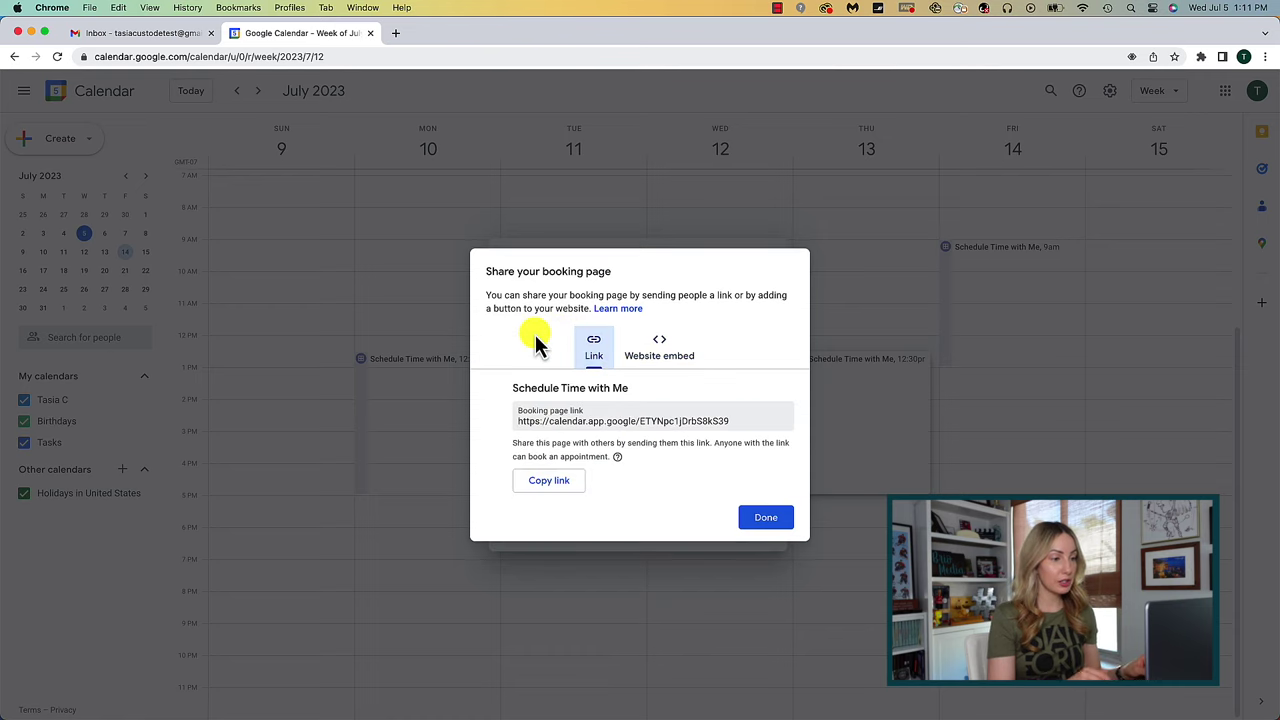
pyautogui.click(552, 483)
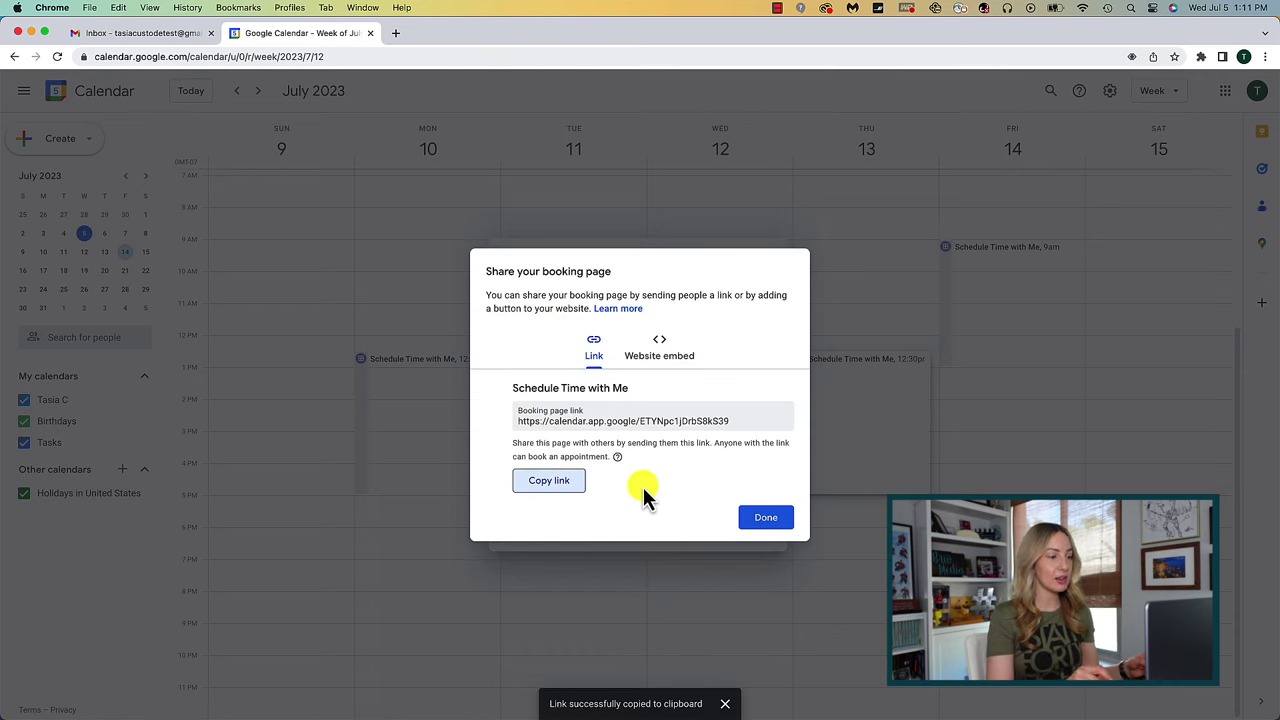
pyautogui.click(768, 517)
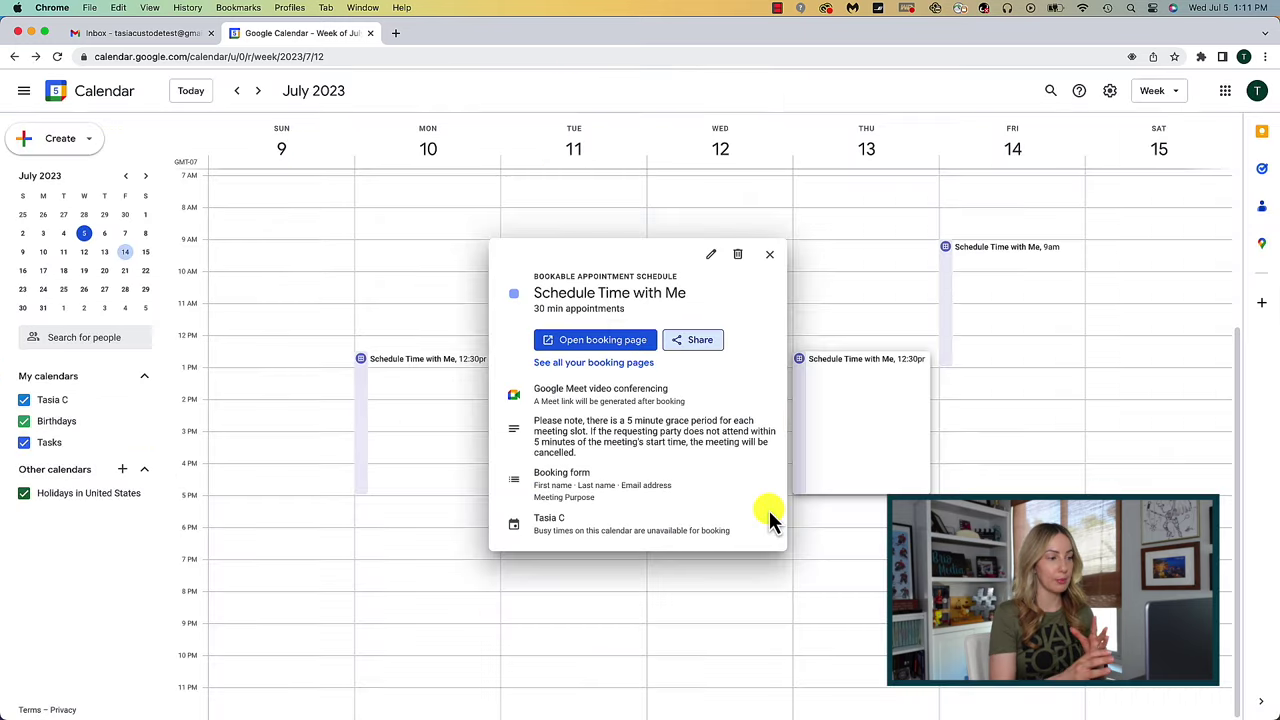
# Step: Load the copied booking page link in a new browser window
pyautogui.press('super+n')
pyautogui.press('super+v')
pyautogui.press('Return')
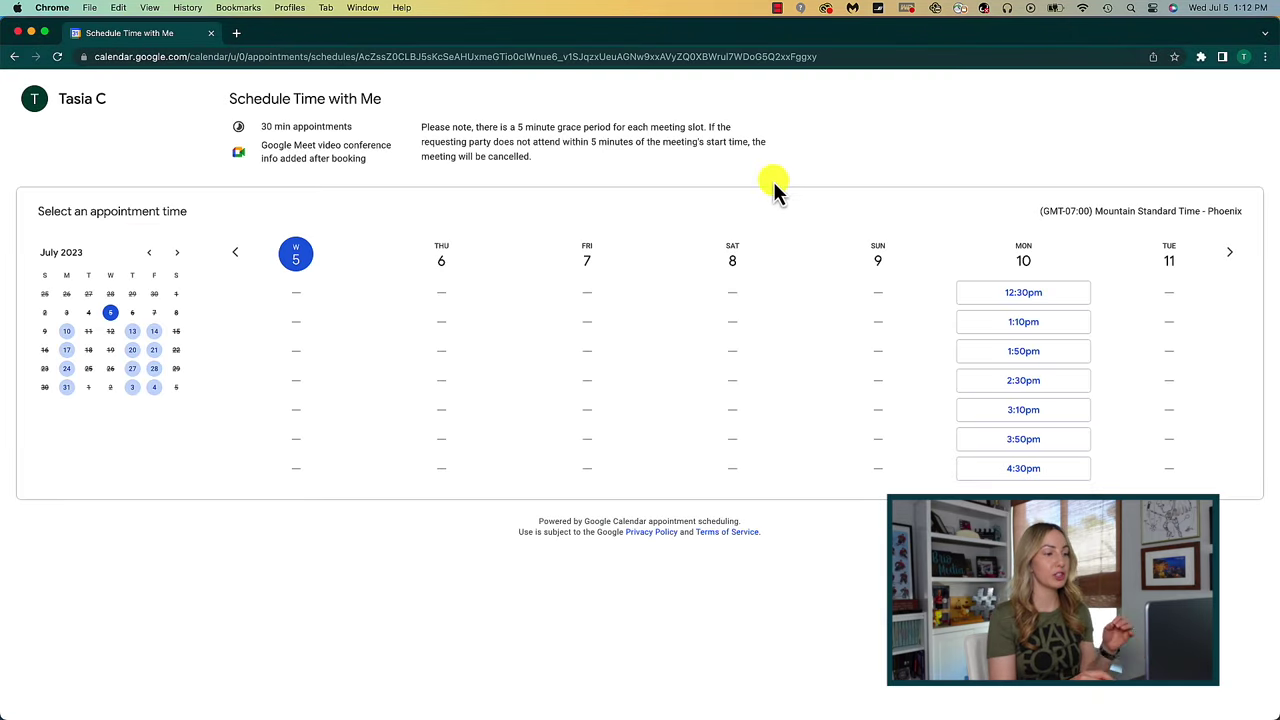
# Step: Book the Friday July 14, 10:20am slot with meeting purpose 'YT promo script revision'
pyautogui.click(1230, 256)
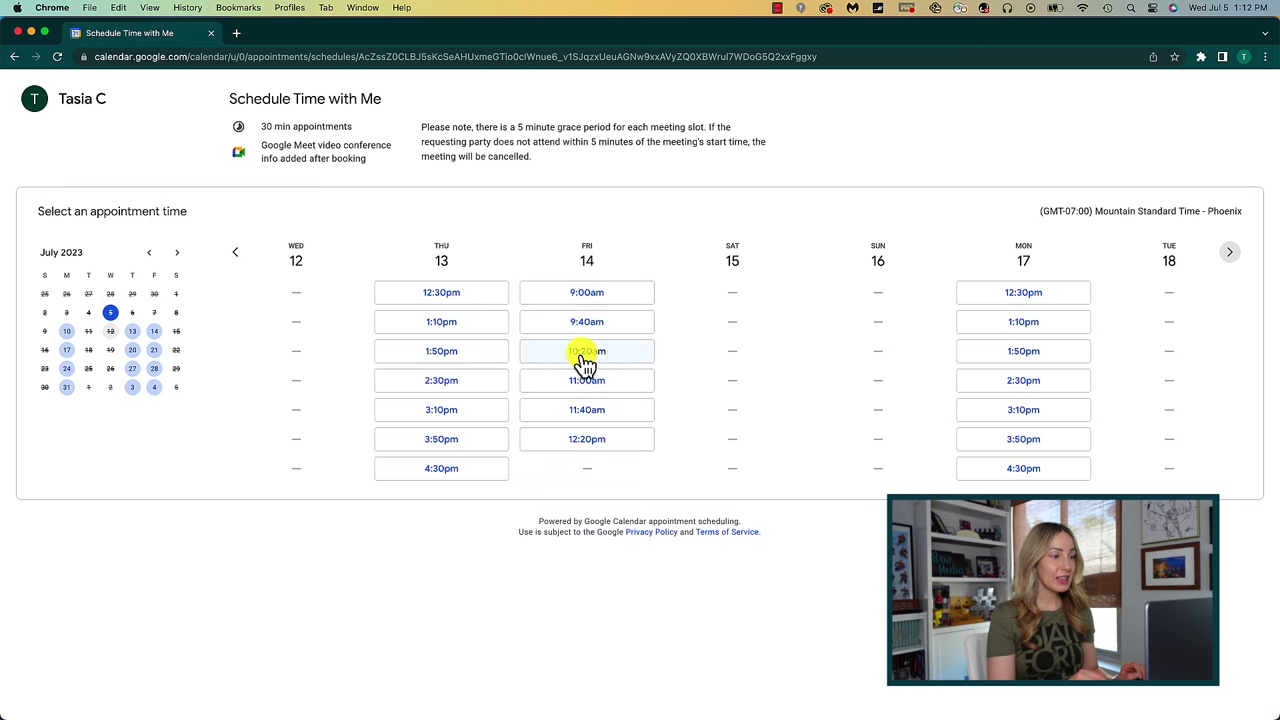
pyautogui.click(620, 356)
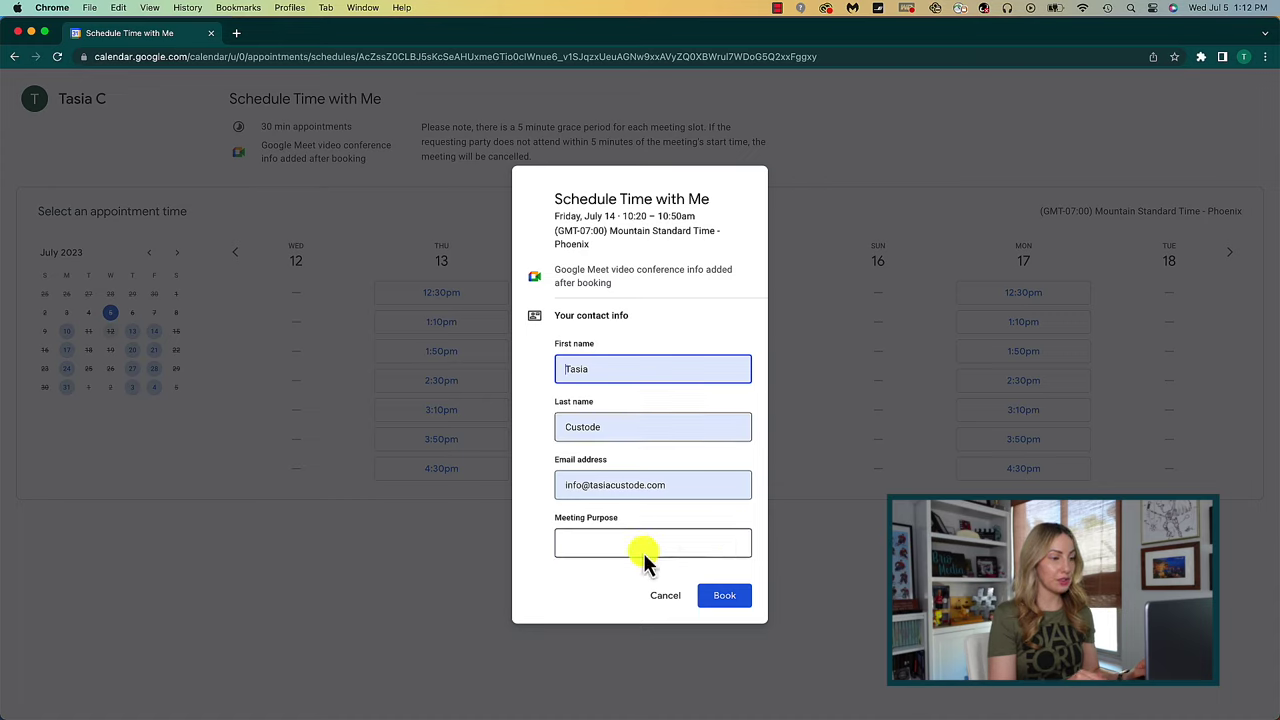
pyautogui.click(591, 543)
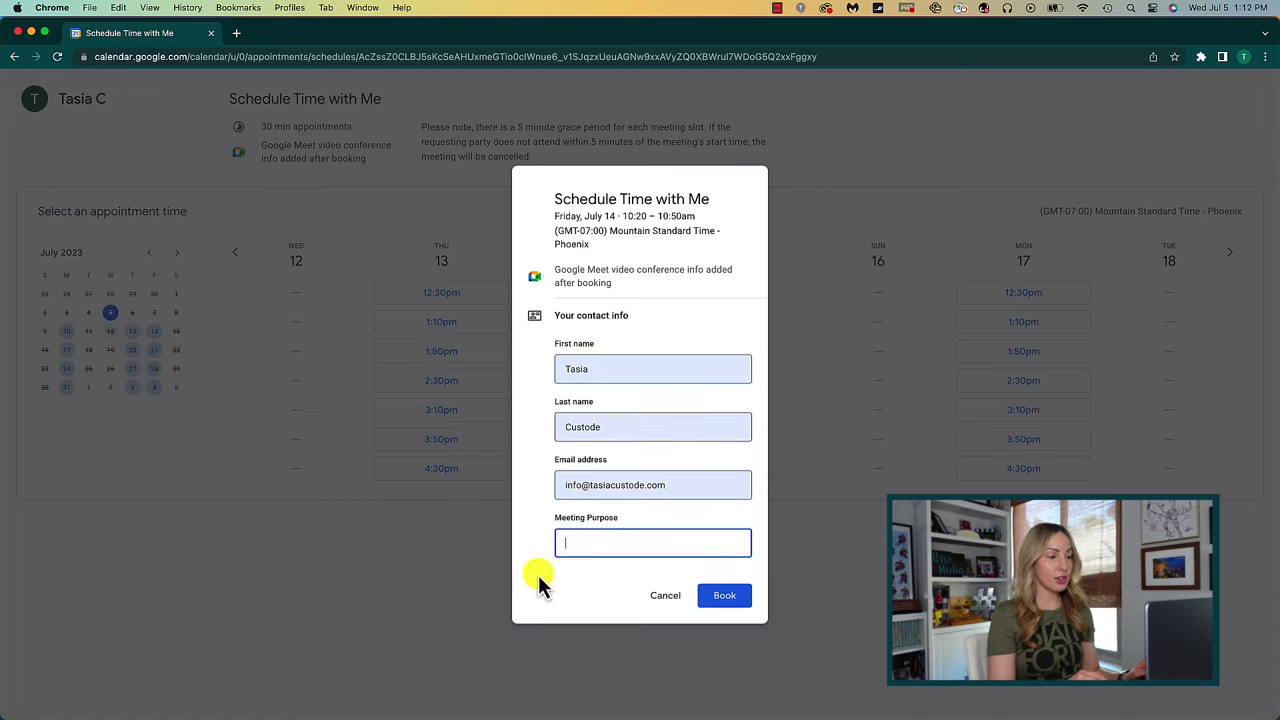
pyautogui.write('Yt')
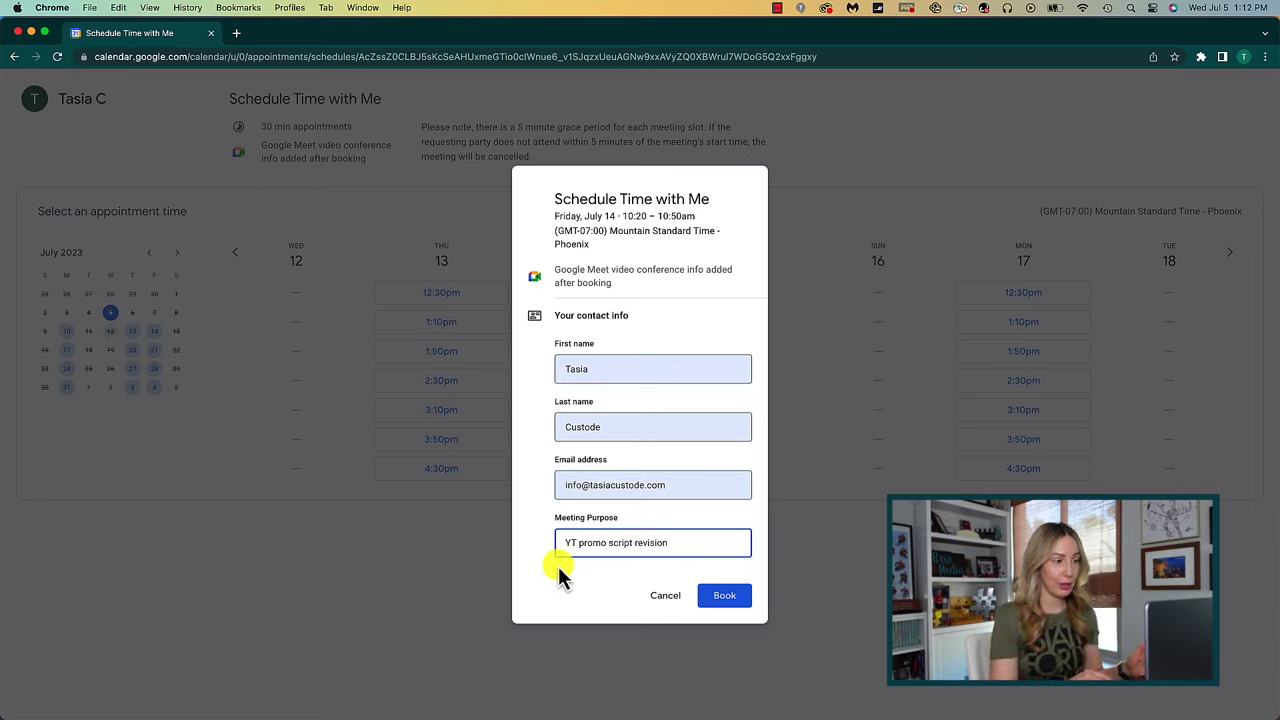
pyautogui.click(726, 598)
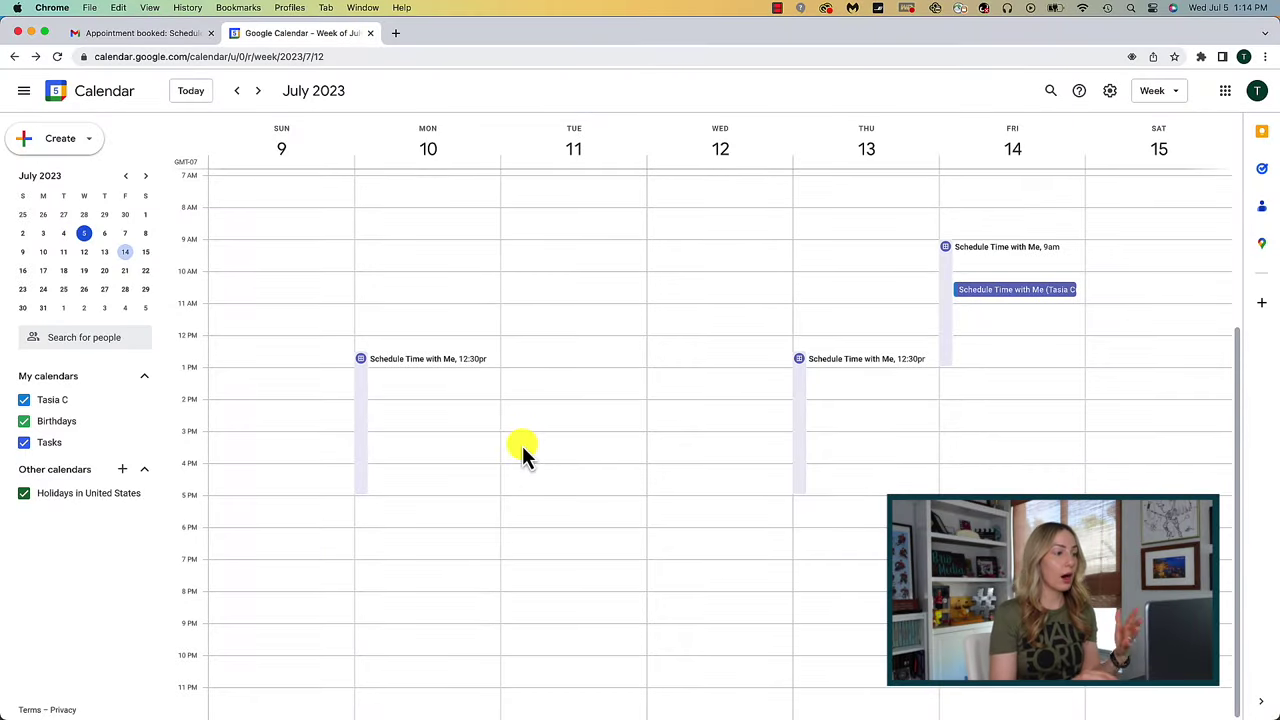
# Step: Create a 'Revision to YT Script' event on Thursday from 2 to 3pm
pyautogui.click(839, 427)
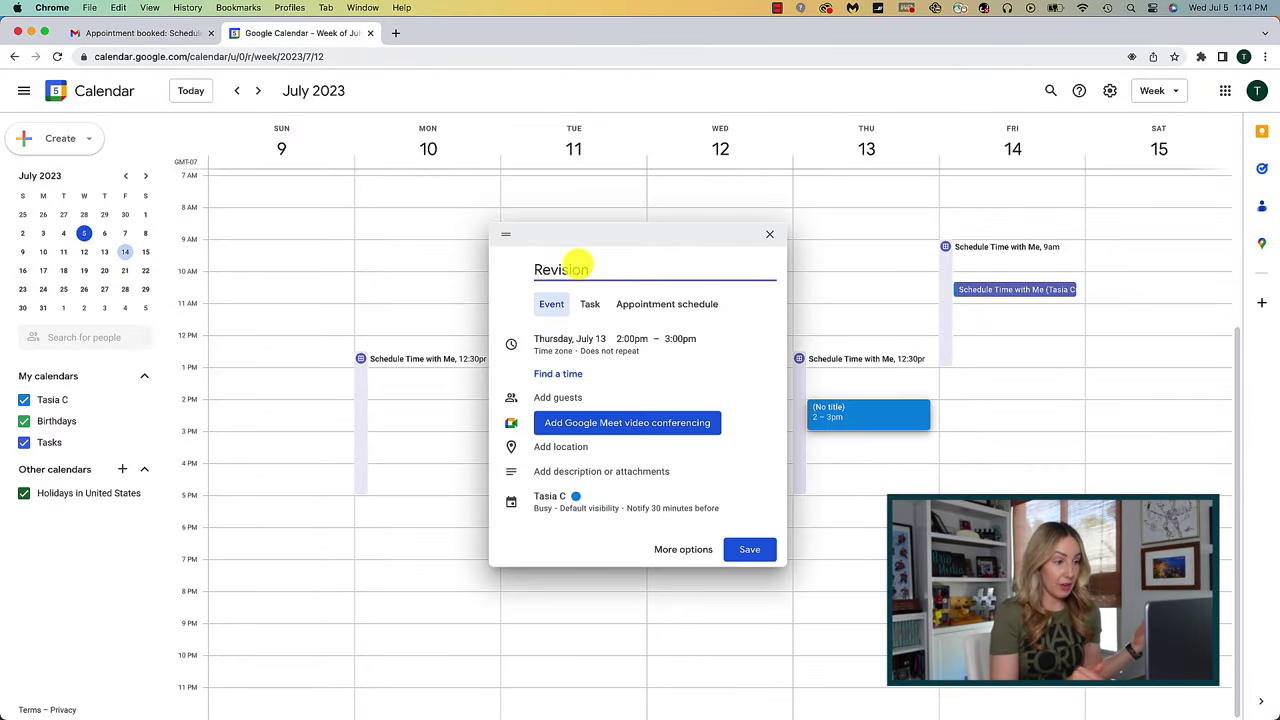
pyautogui.write('Revision to YT Script')
pyautogui.press('Return')
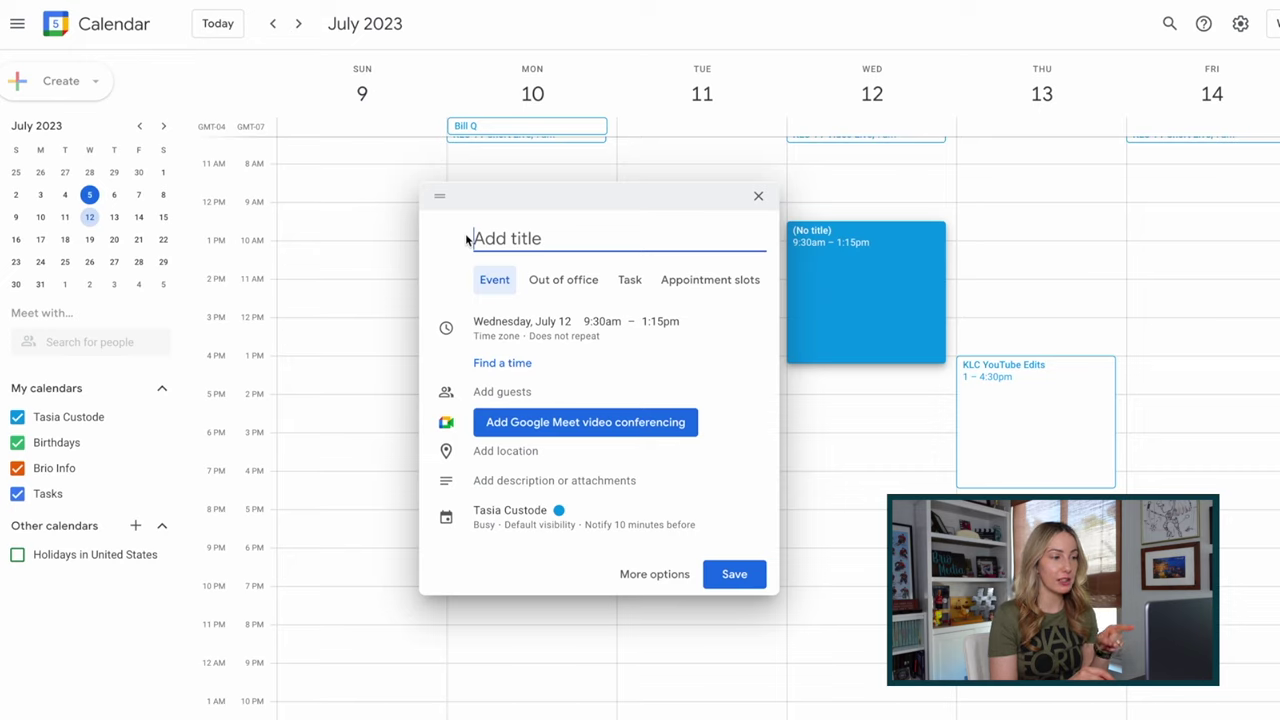
# Step: Title a new event 'Book' and turn it into appointment slots
pyautogui.write('Book Time w Me!')
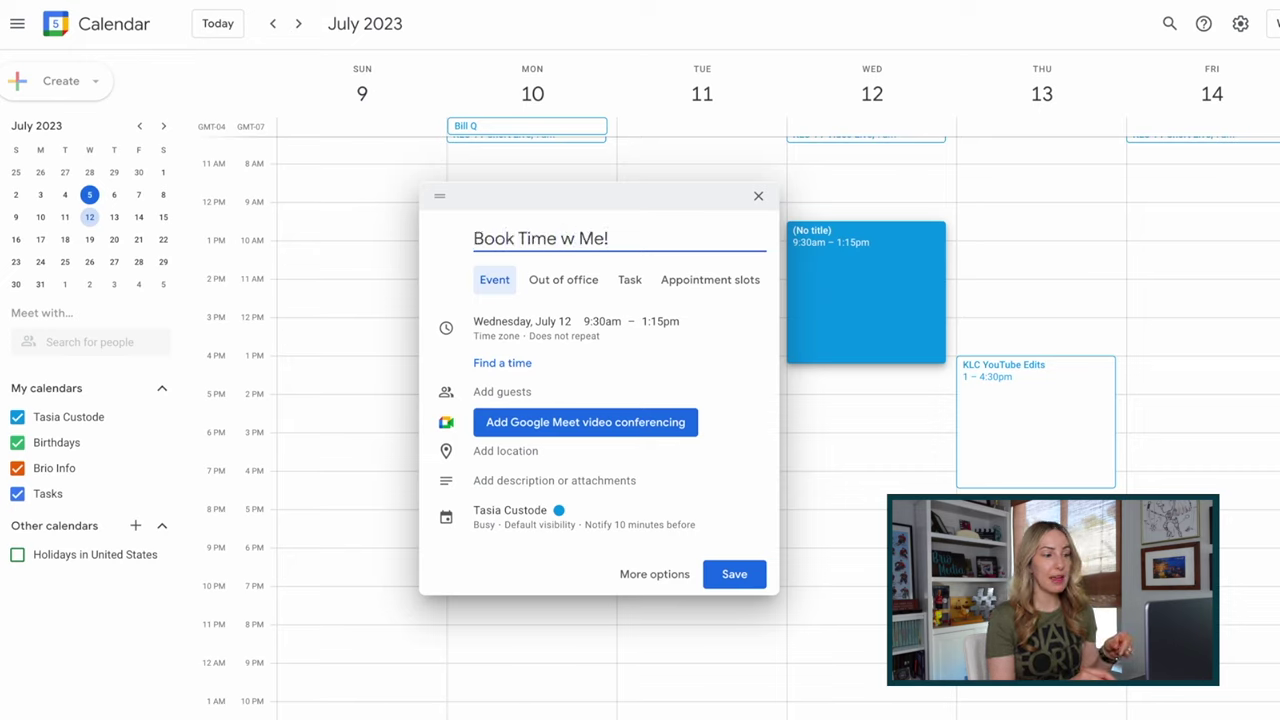
pyautogui.click(725, 284)
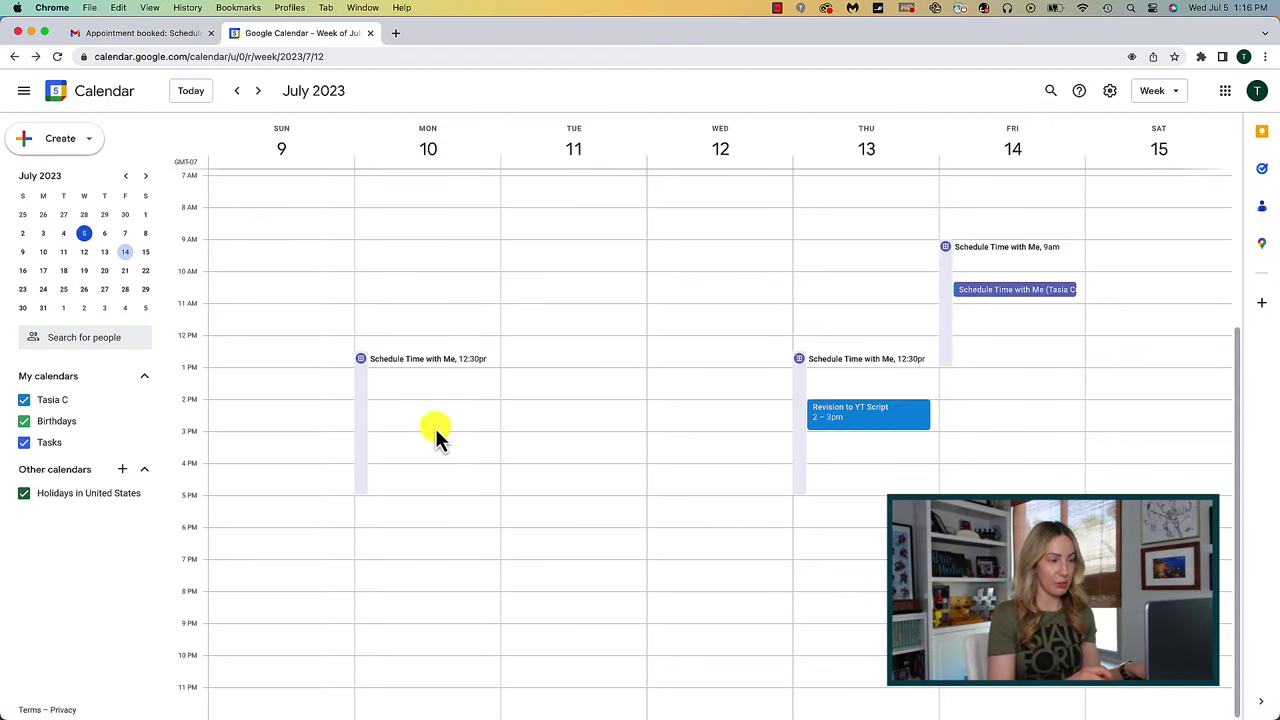
pyautogui.click(551, 349)
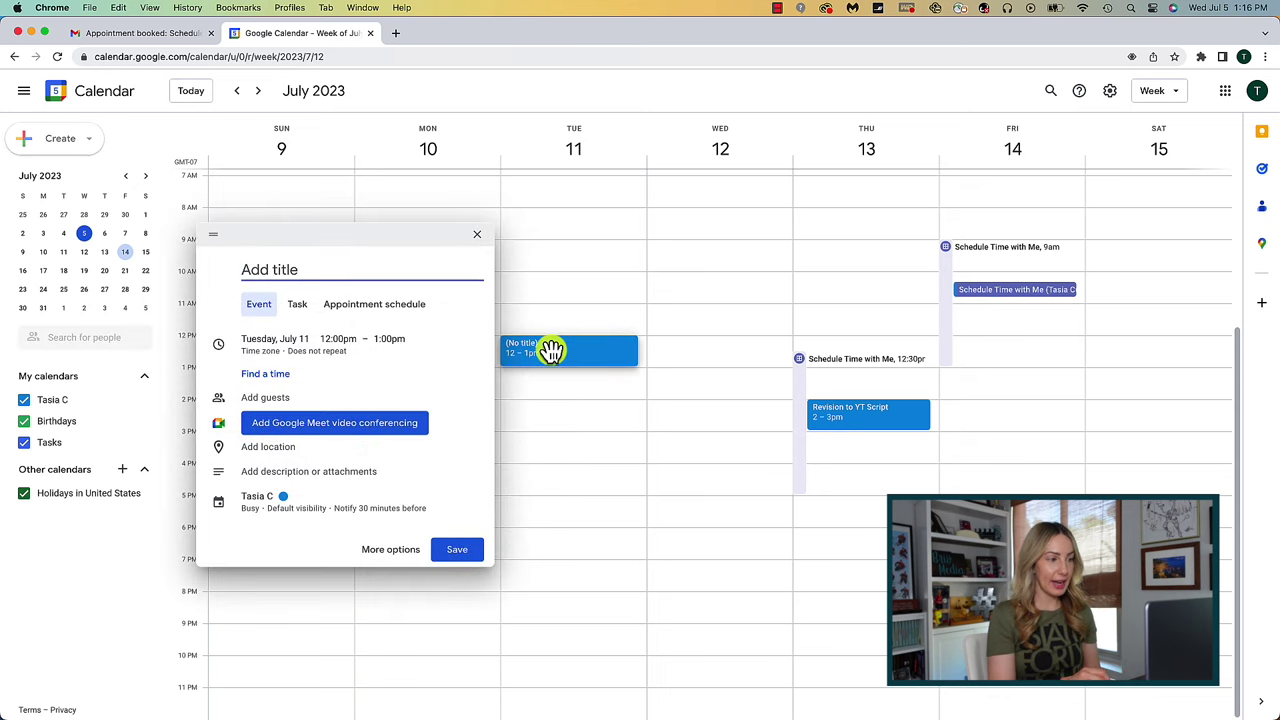
pyautogui.click(395, 316)
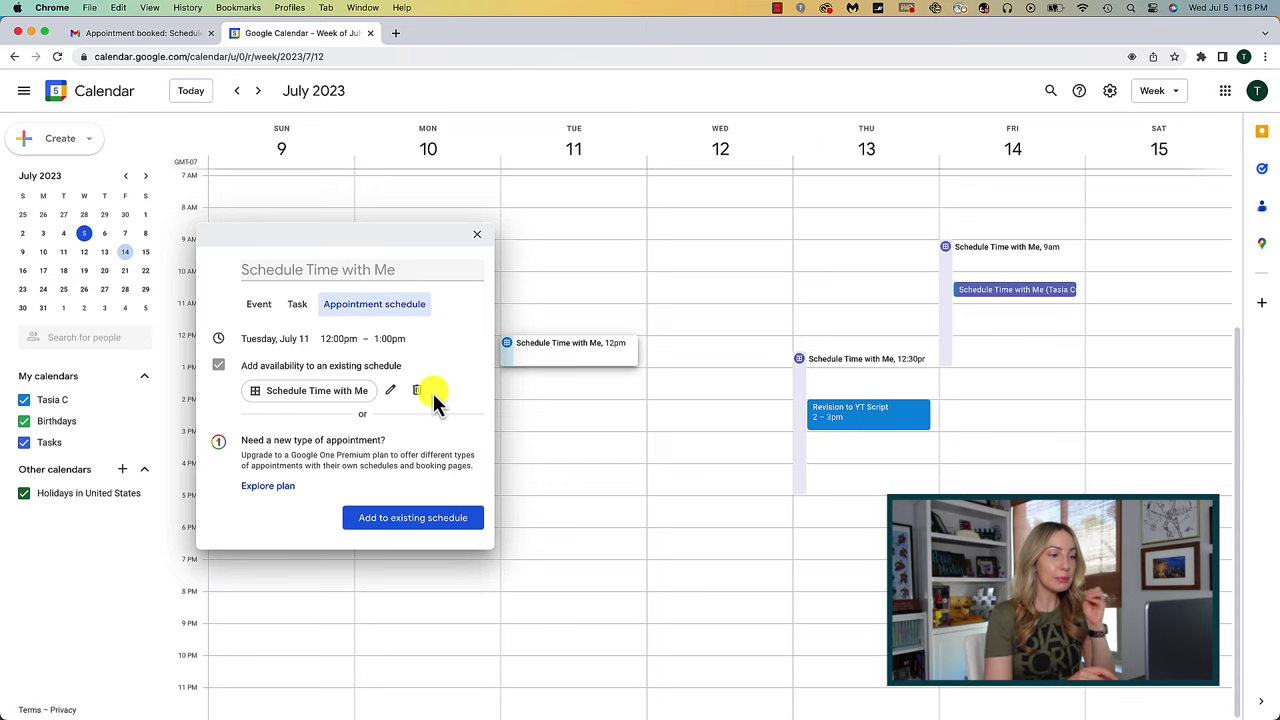
pyautogui.moveTo(244, 440); pyautogui.dragTo(476, 478)
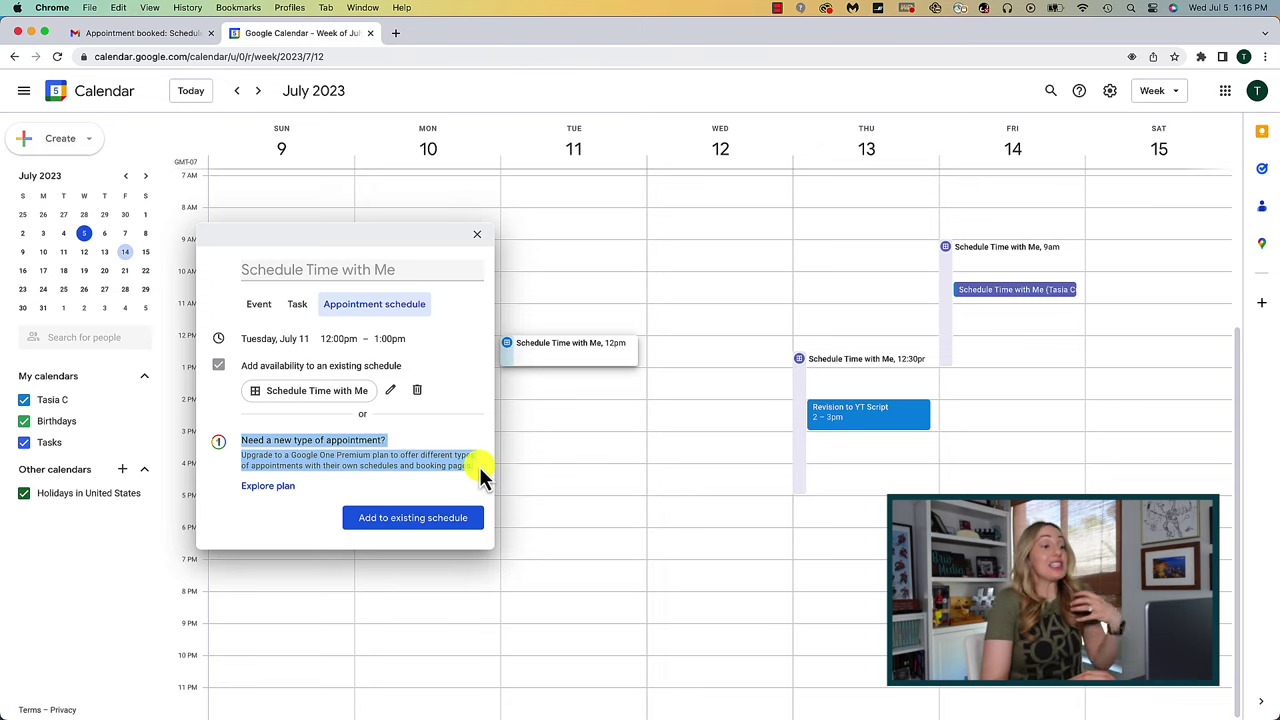
pyautogui.click(480, 468)
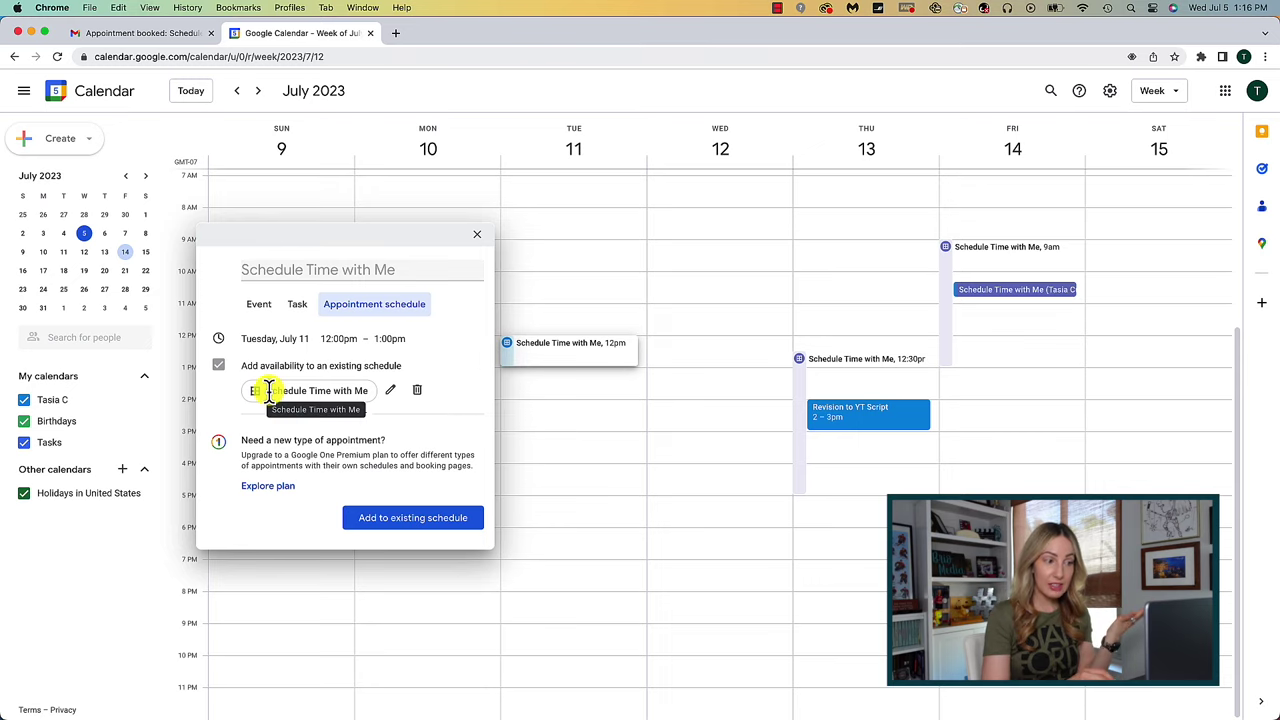
pyautogui.moveTo(266, 391); pyautogui.dragTo(380, 405)
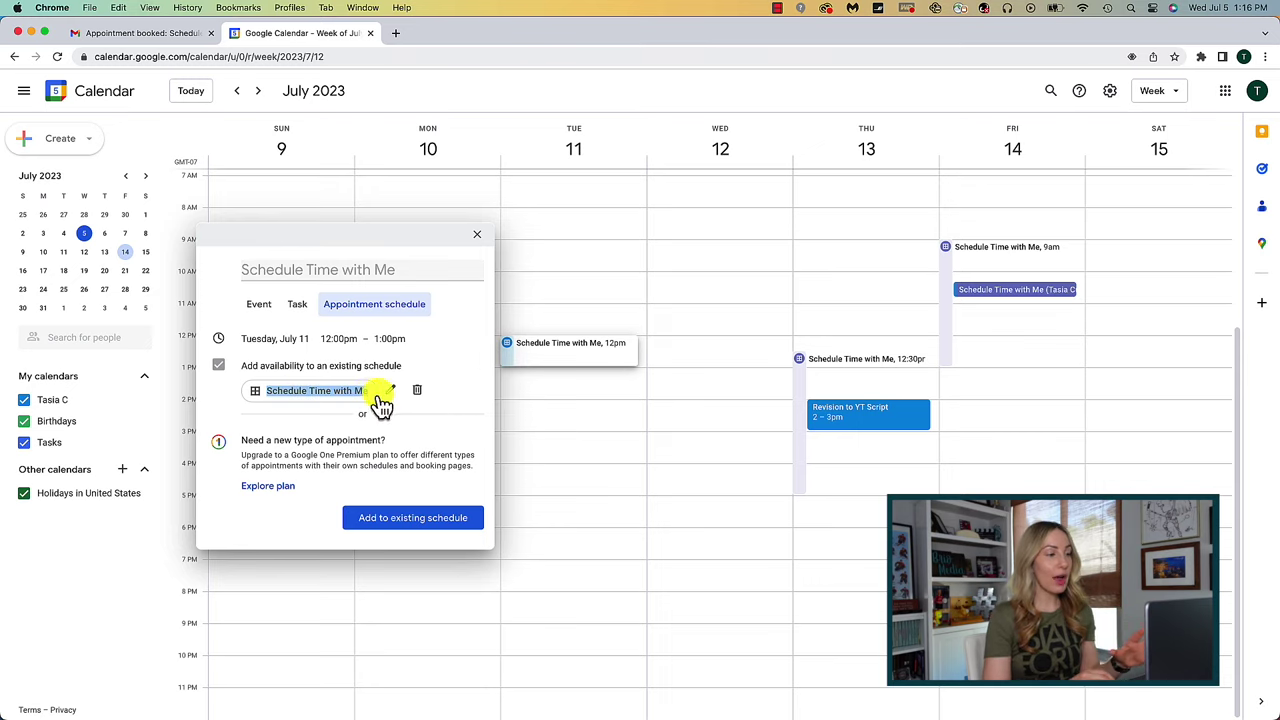
pyautogui.click(466, 400)
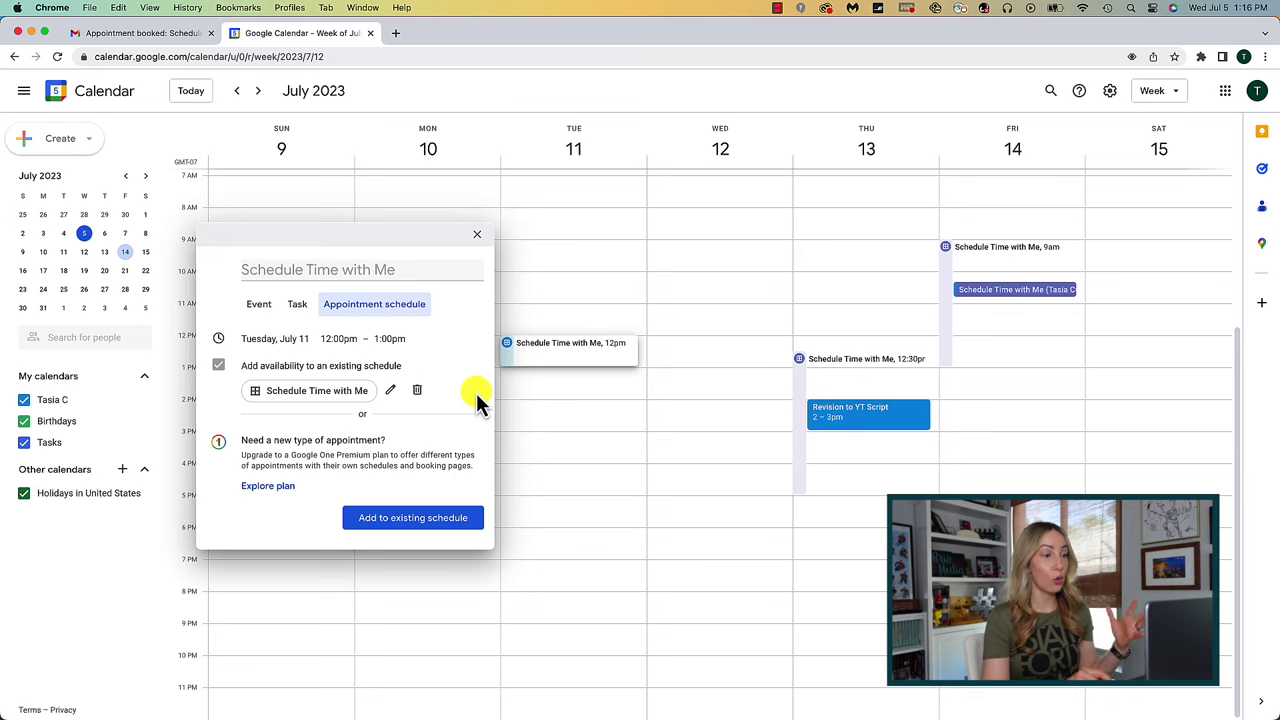
# Step: Discard the Tuesday draft and open removal options for Monday July 10's 12:30–5:00pm availability
pyautogui.click(477, 235)
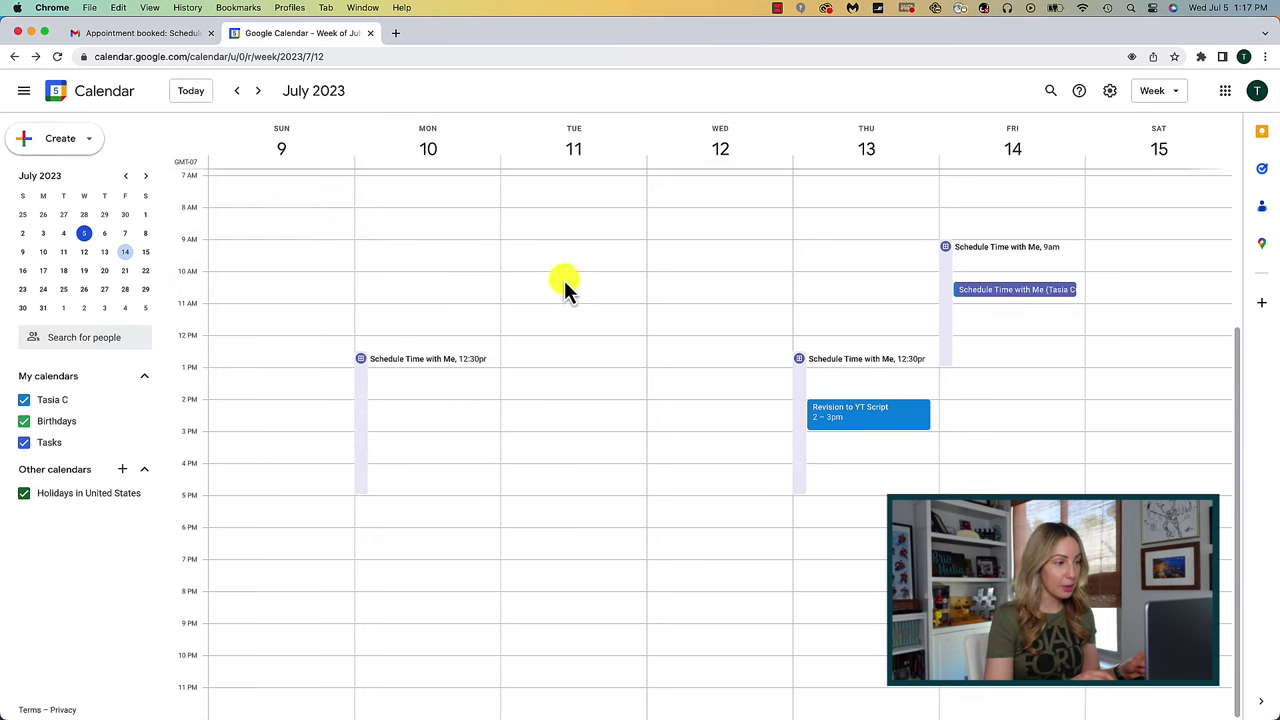
pyautogui.click(418, 368)
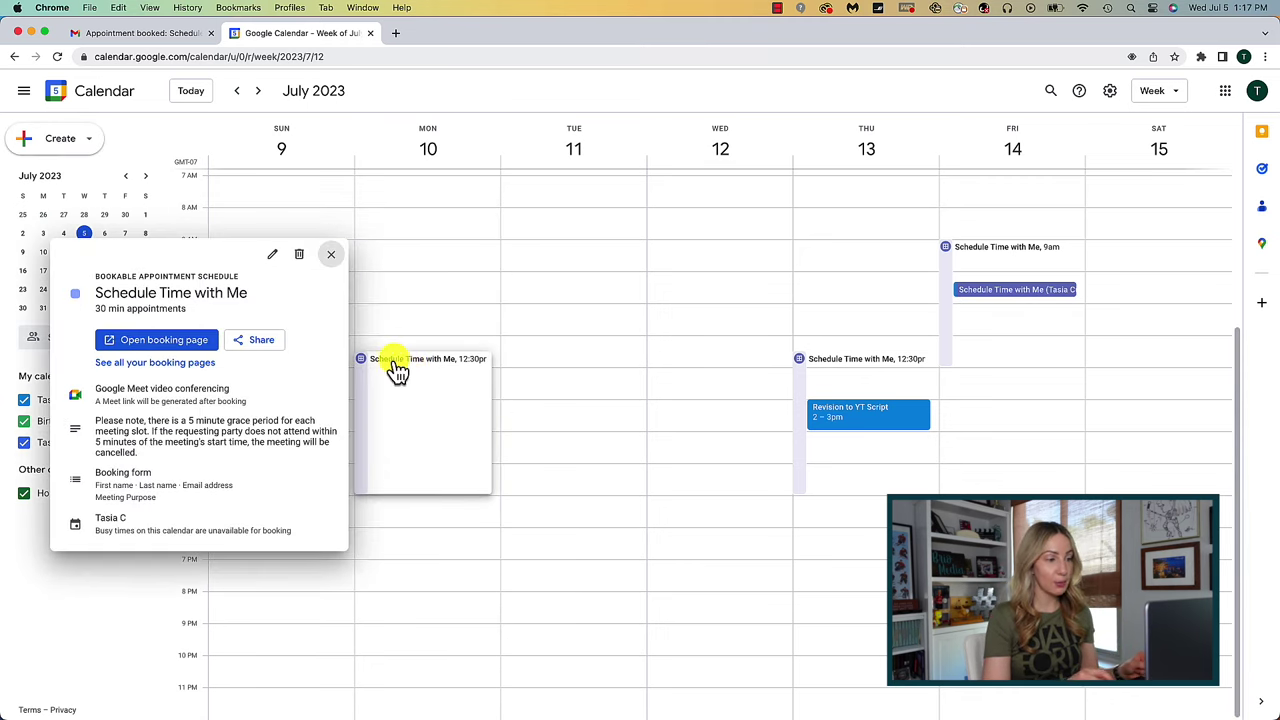
pyautogui.click(299, 257)
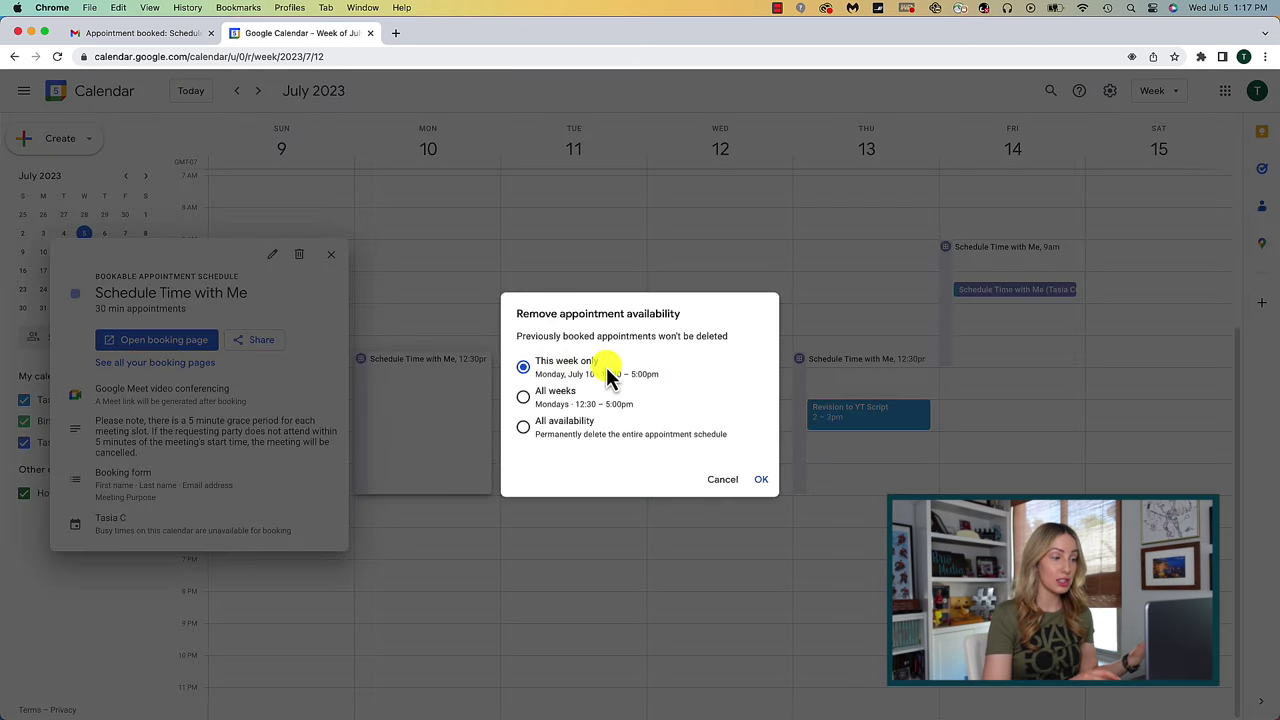